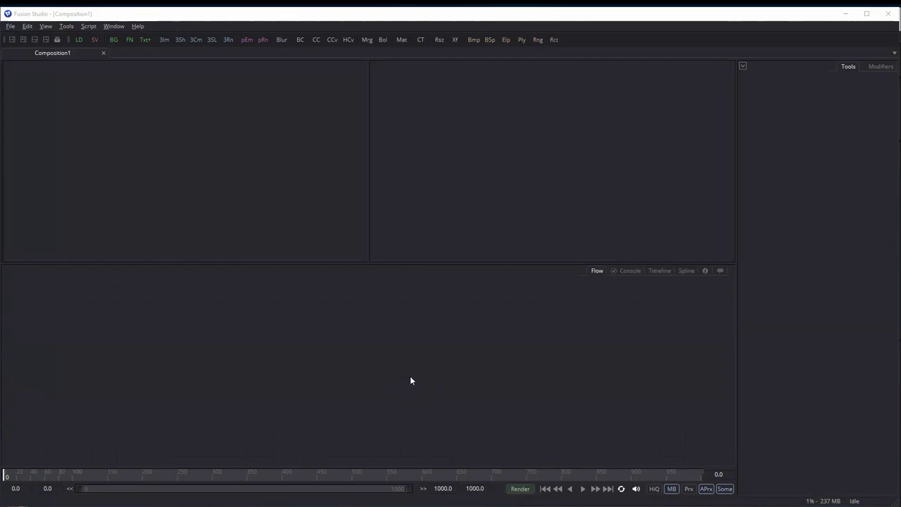
# Focus the Flow panel of the empty Composition1 in Fusion Studio
pyautogui.click(411, 381)
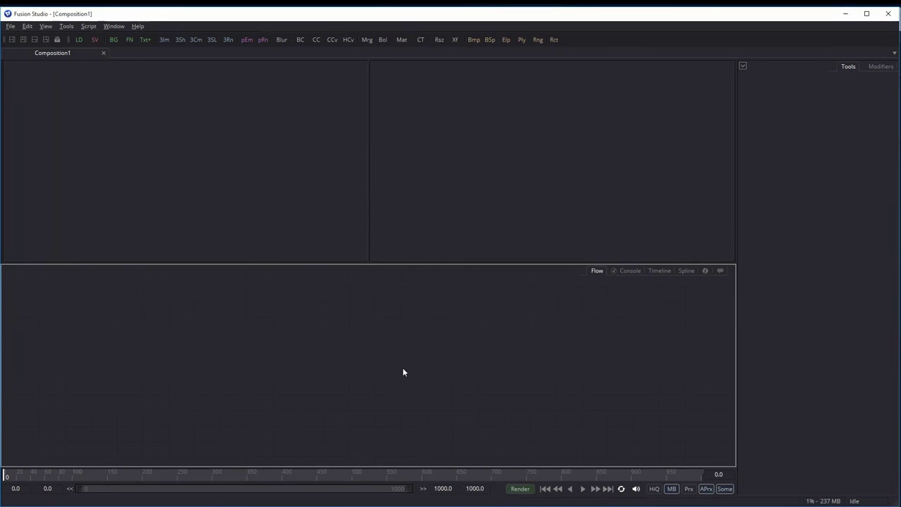
# Switch from Fusion Studio to the untitled Adobe After Effects project with Alt+Tab
pyautogui.hotkey('alt', 'Tab')
pyautogui.hotkey('alt', 'Tab')
pyautogui.hotkey('alt', 'Tab')
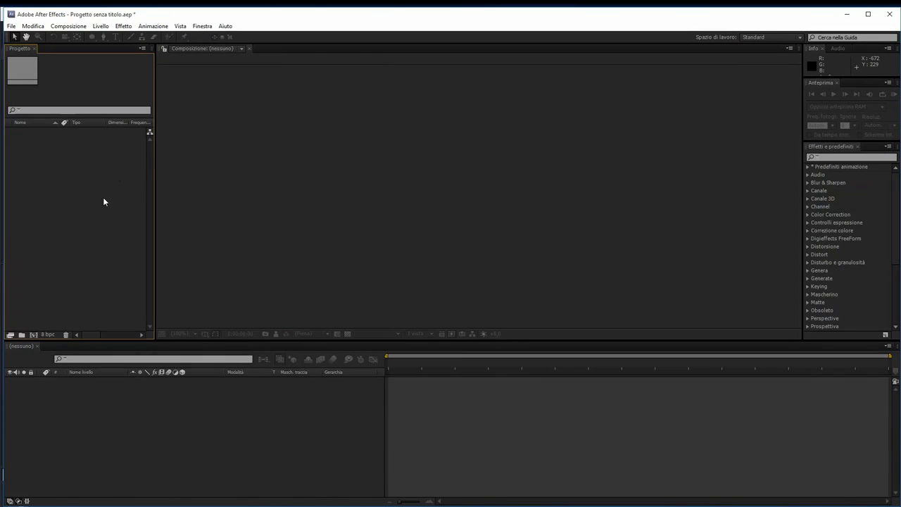
# Create composition Tutorial_livelli: HDTV 1080 25, 1920×1080, 2 seconds, black background
pyautogui.rightClick(87, 163)
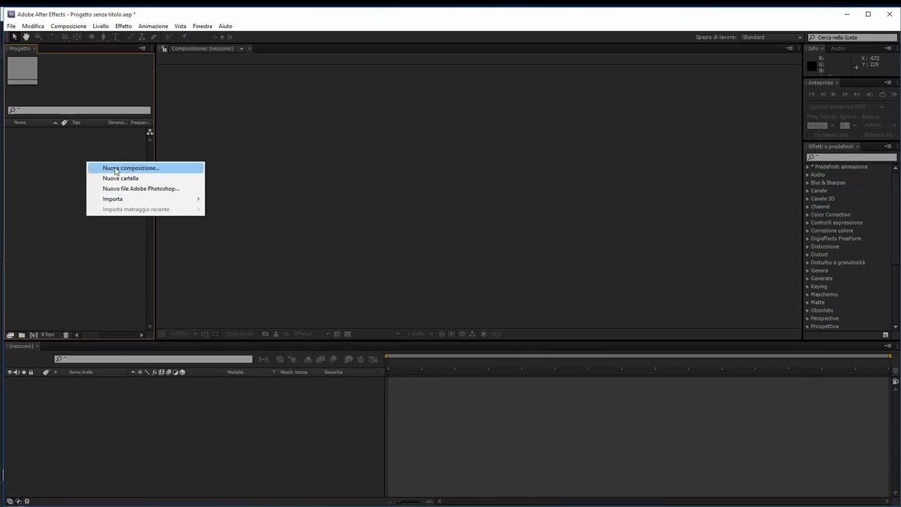
pyautogui.click(115, 169)
pyautogui.write('Tutorial_livelli')
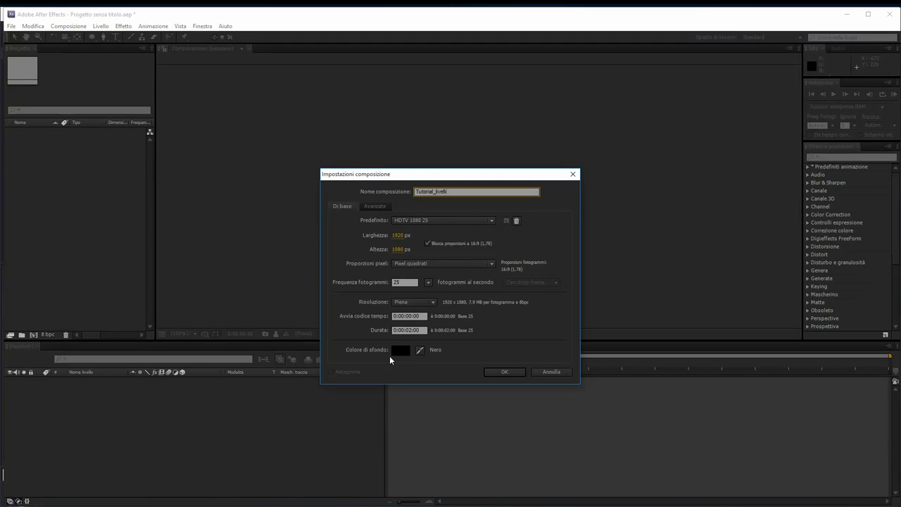
pyautogui.click(510, 372)
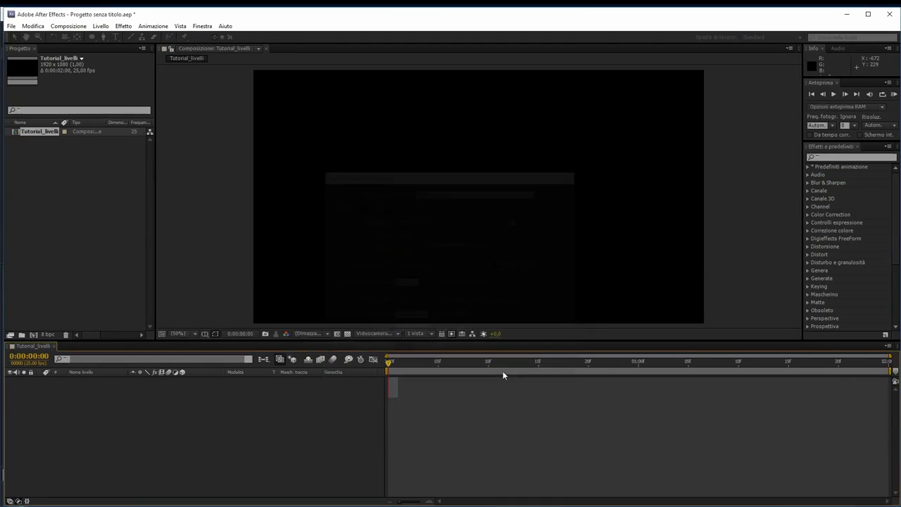
# Add a full-frame solid named RED in pure red (FF0000)
pyautogui.rightClick(141, 394)
pyautogui.moveTo(182, 402)
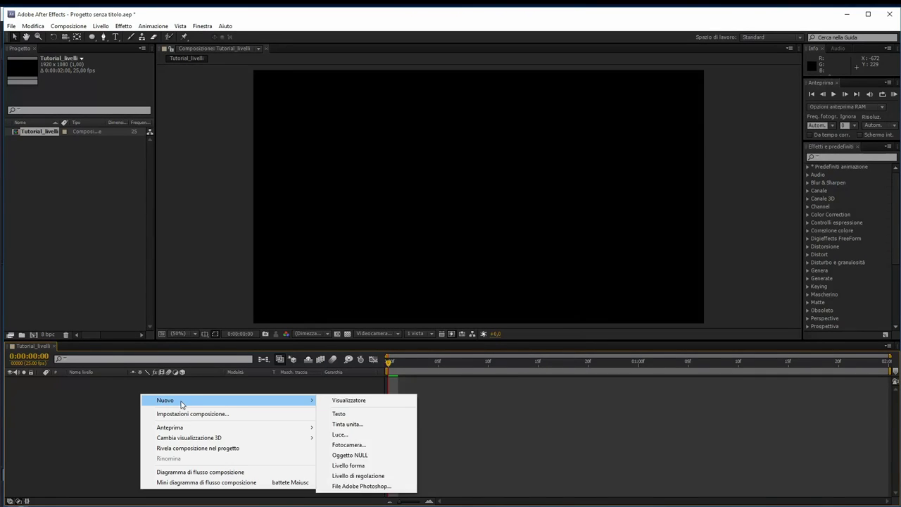
pyautogui.click(362, 425)
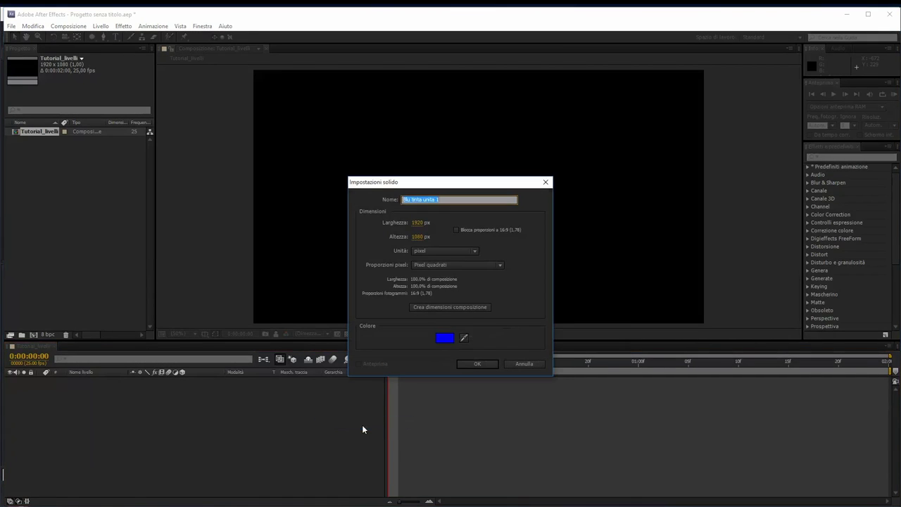
pyautogui.write('RED')
pyautogui.click(444, 338)
pyautogui.click(469, 223)
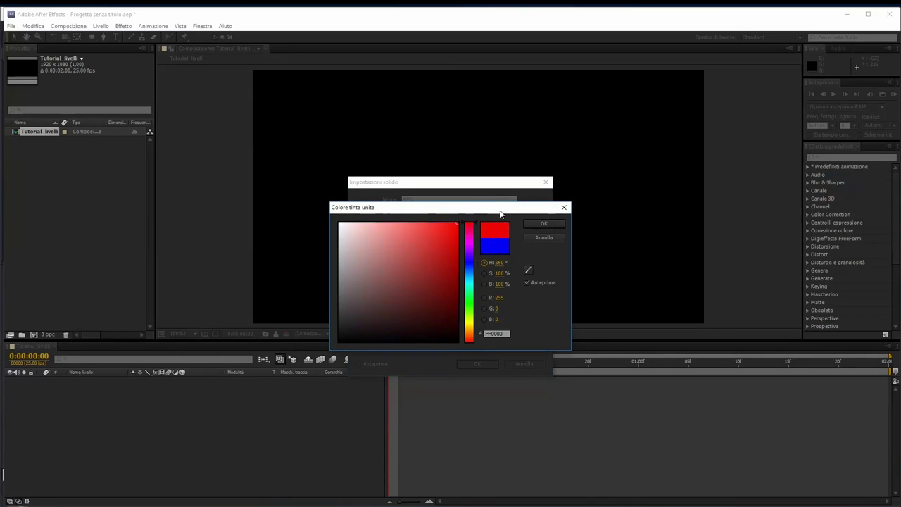
pyautogui.click(544, 225)
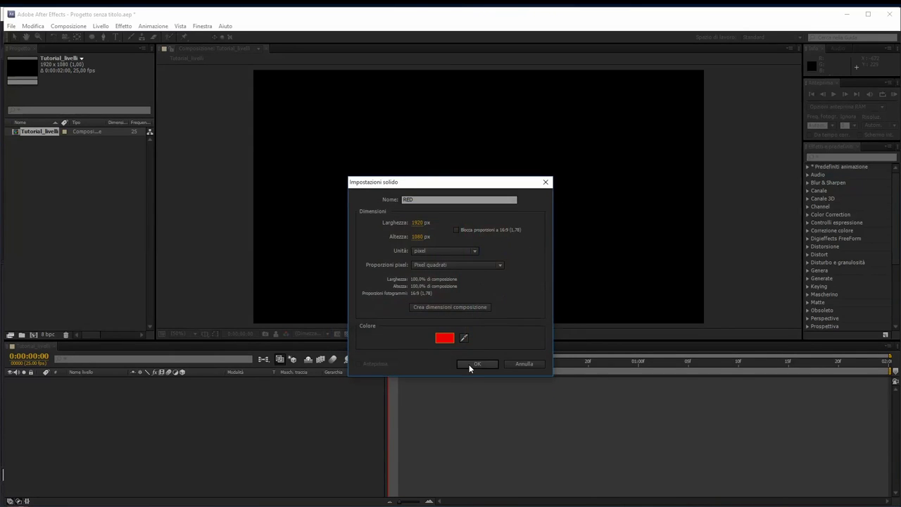
pyautogui.click(471, 364)
# Add a second full-frame solid named GREEN
pyautogui.rightClick(164, 423)
pyautogui.moveTo(221, 429)
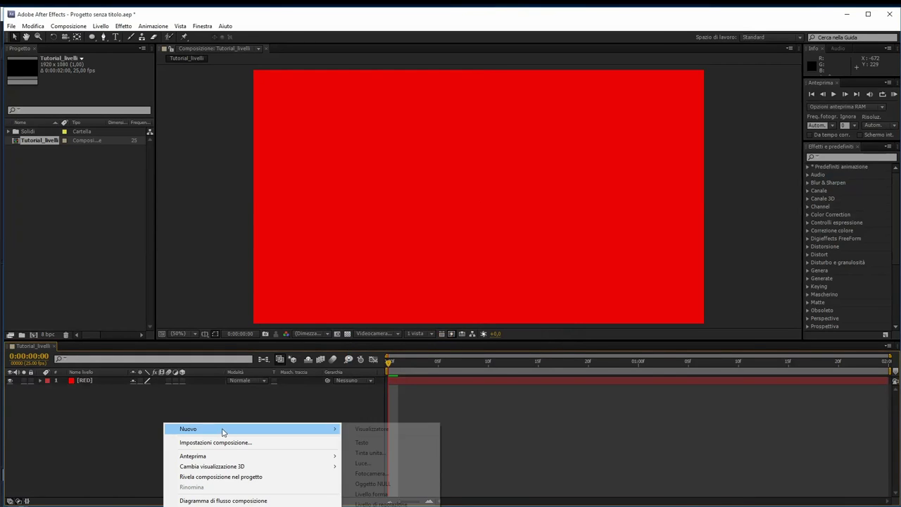
pyautogui.click(397, 453)
pyautogui.write('GREE')
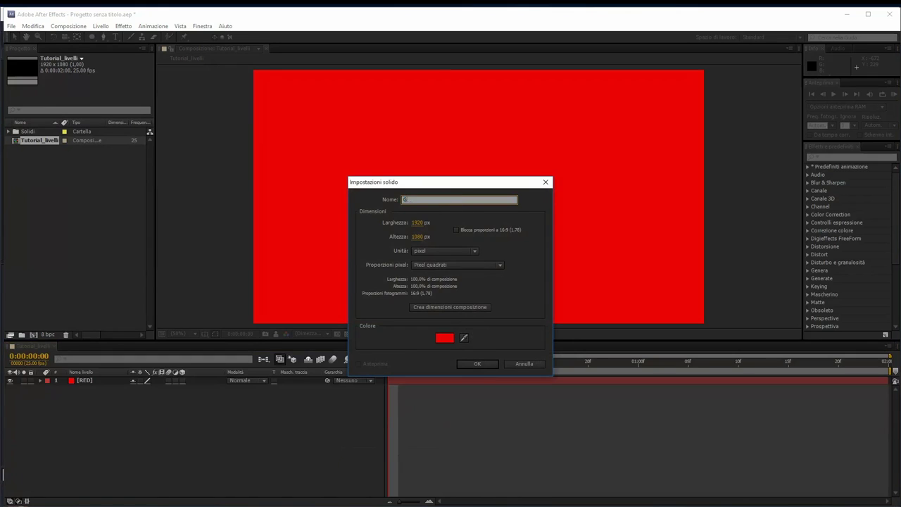
pyautogui.write('N')
pyautogui.click(480, 364)
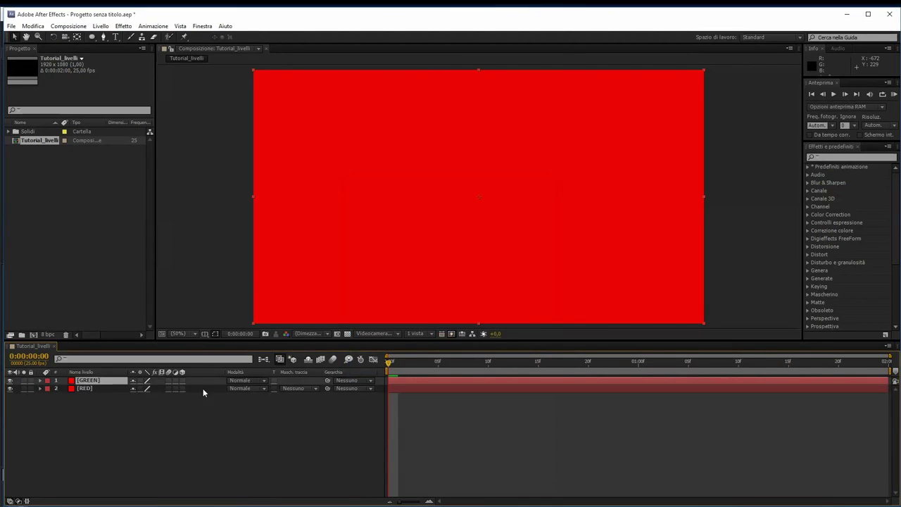
# Change the GREEN solid's colour to pure green (R 0, G 255) in Solid Settings
pyautogui.click(122, 28)
pyautogui.moveTo(101, 26)
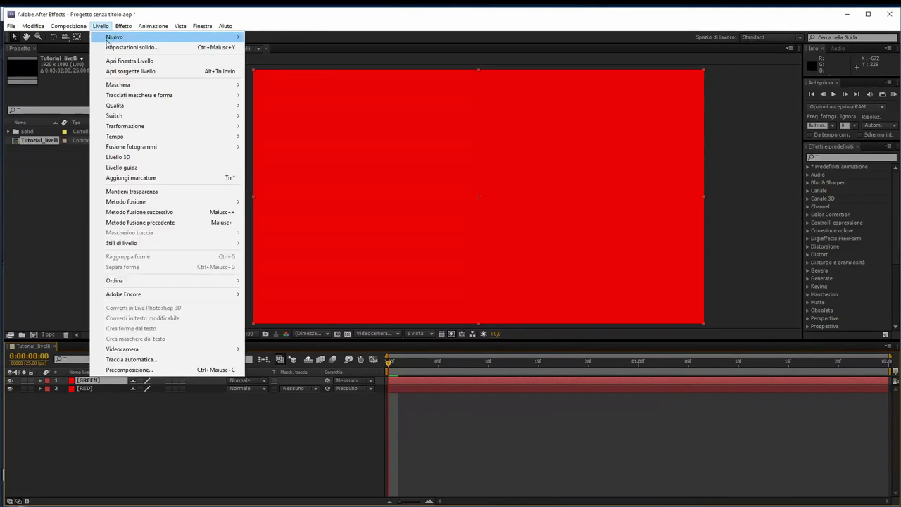
pyautogui.click(117, 47)
pyautogui.click(445, 327)
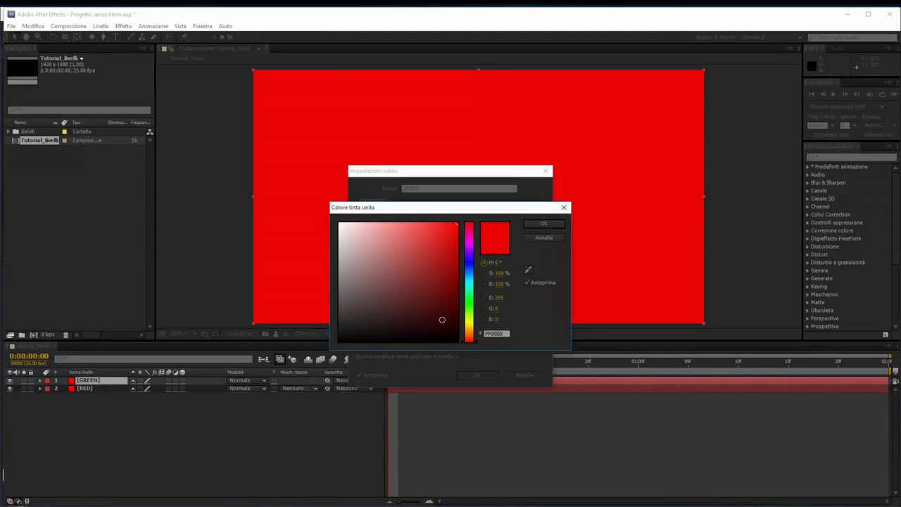
pyautogui.click(499, 298)
pyautogui.write('0')
pyautogui.press('Tab')
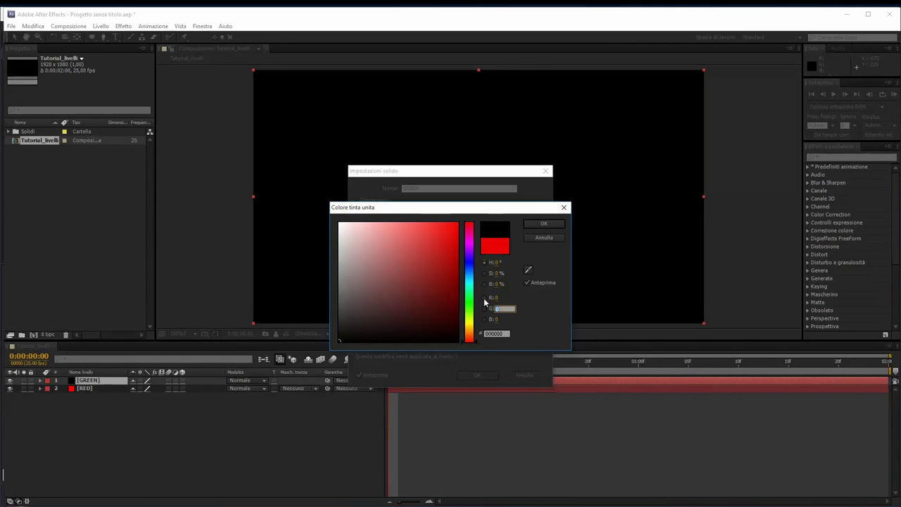
pyautogui.write('255')
pyautogui.press('Return')
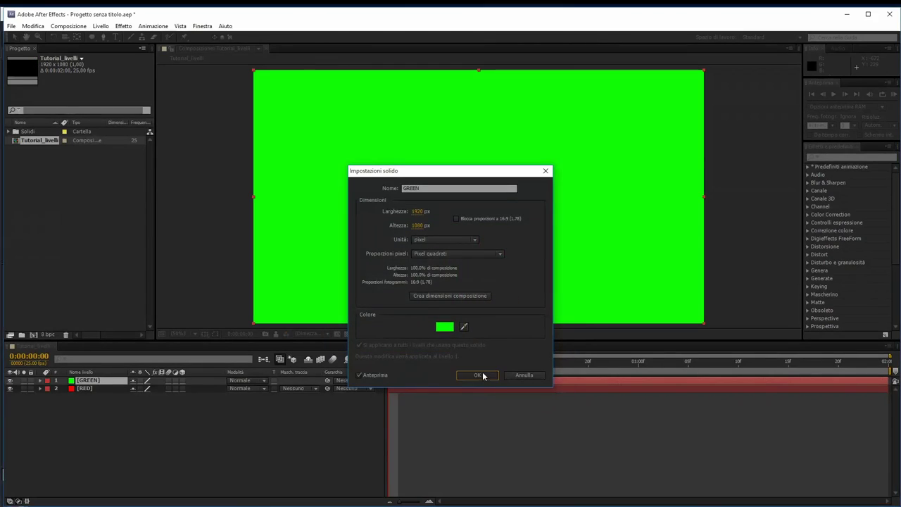
pyautogui.click(478, 374)
# Add a full-frame solid named BLU coloured pure blue (G 0, B 255) above GREEN and RED
pyautogui.click(119, 421)
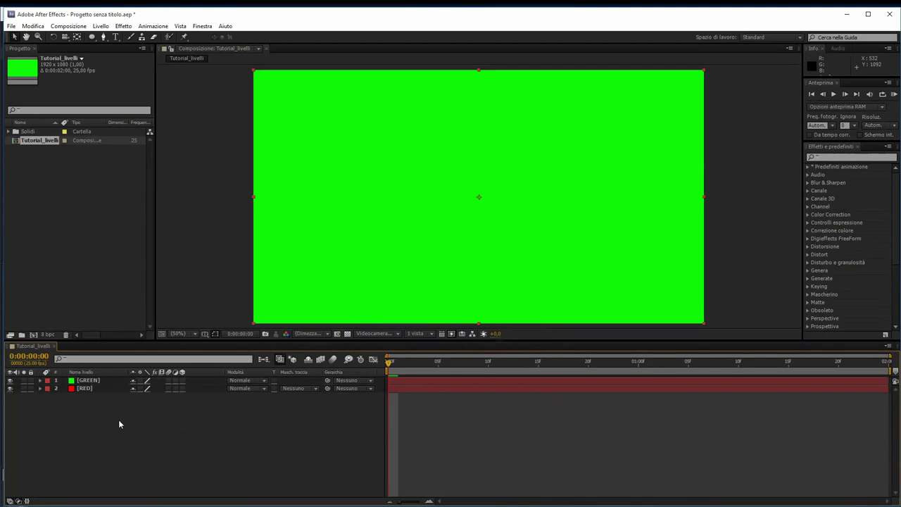
pyautogui.rightClick(120, 423)
pyautogui.moveTo(167, 427)
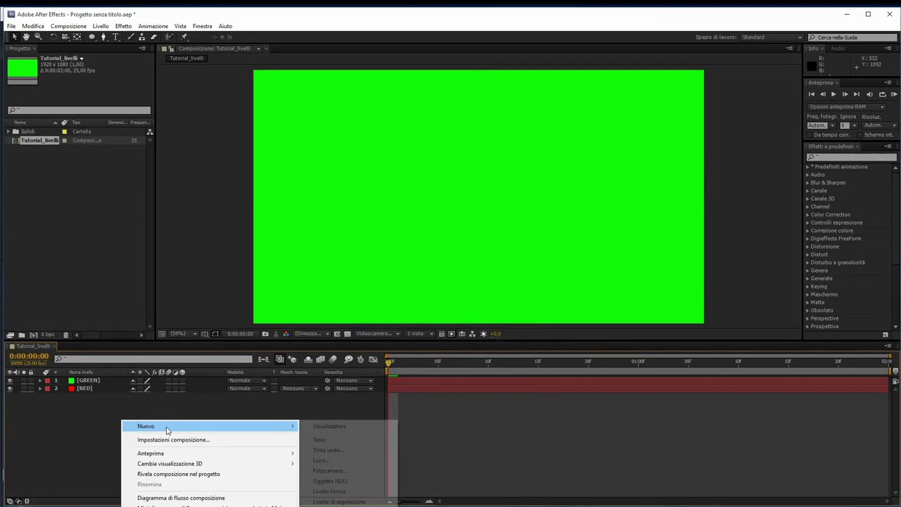
pyautogui.click(362, 451)
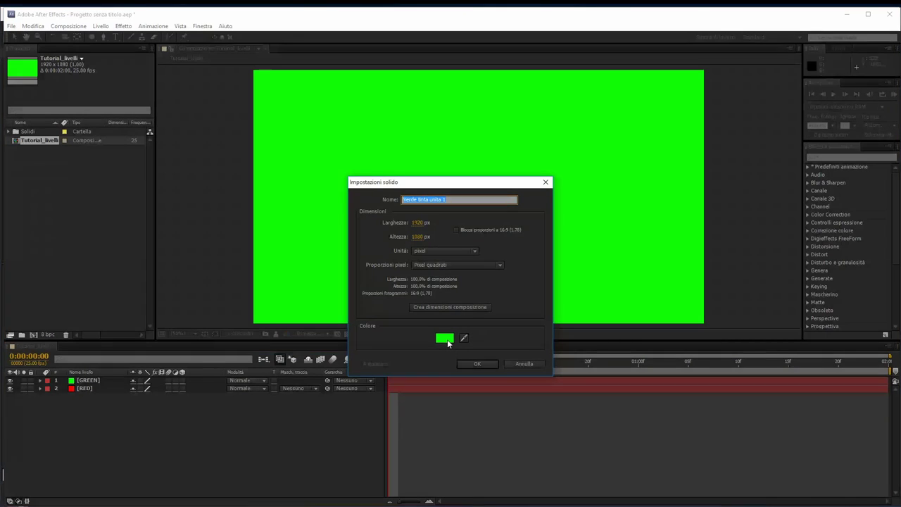
pyautogui.write('BLU')
pyautogui.click(444, 338)
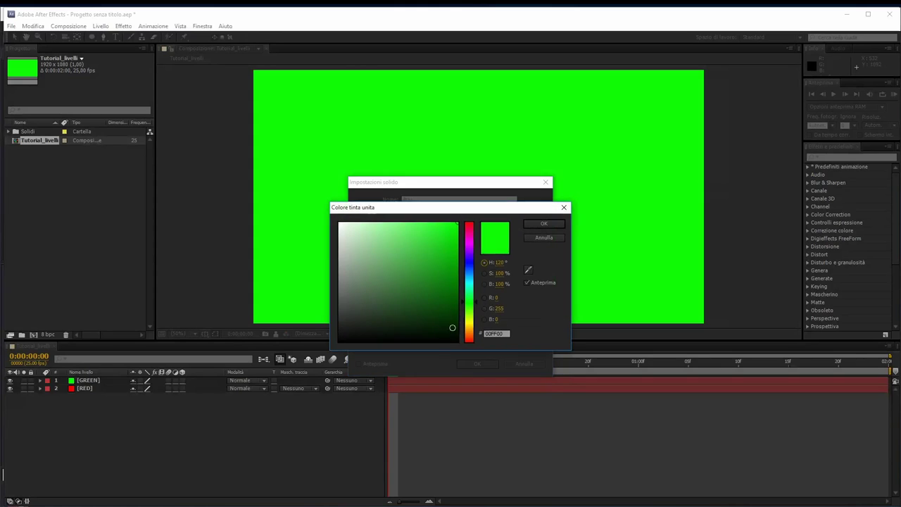
pyautogui.click(499, 309)
pyautogui.write('0')
pyautogui.press('Tab')
pyautogui.write('255')
pyautogui.press('Return')
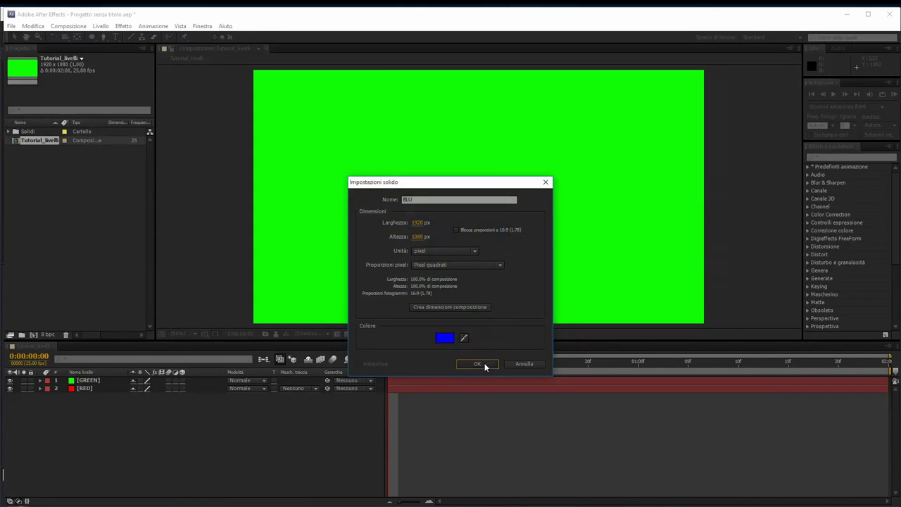
pyautogui.click(478, 363)
pyautogui.click(212, 430)
pyautogui.click(83, 381)
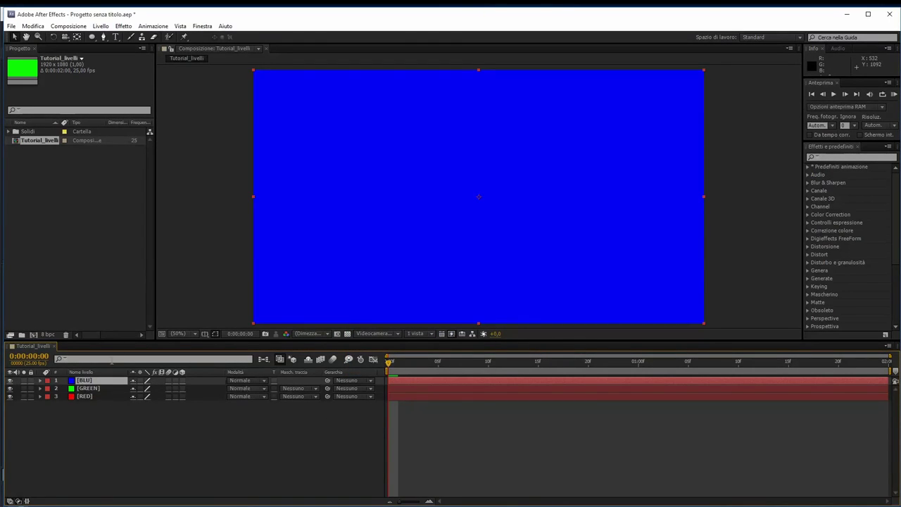
# Draw a circular Ellipse mask centred in the frame on the BLU solid
pyautogui.moveTo(92, 37); pyautogui.dragTo(121, 59)
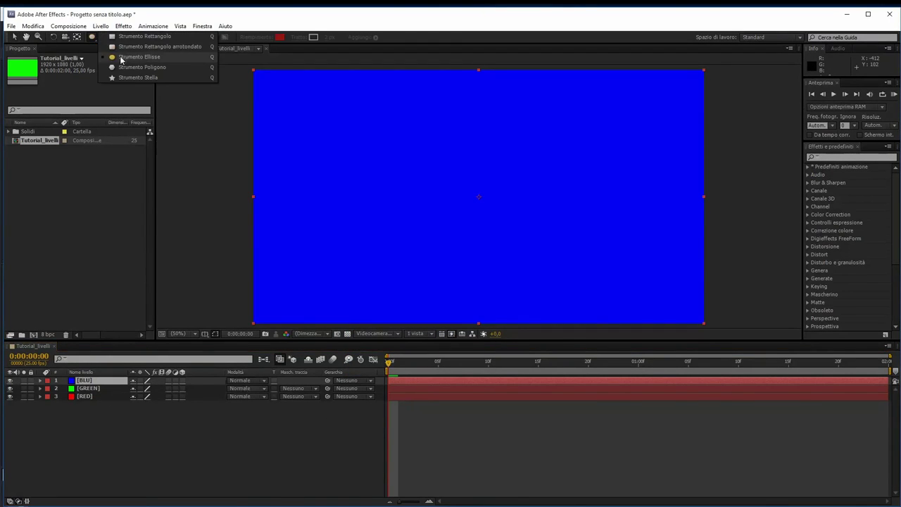
pyautogui.click(479, 197)
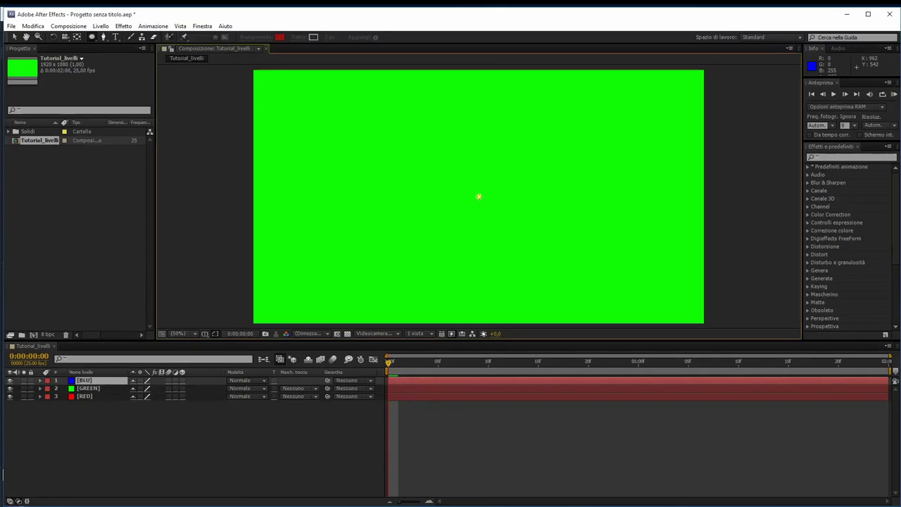
pyautogui.moveTo(479, 197); pyautogui.dragTo(548, 164)
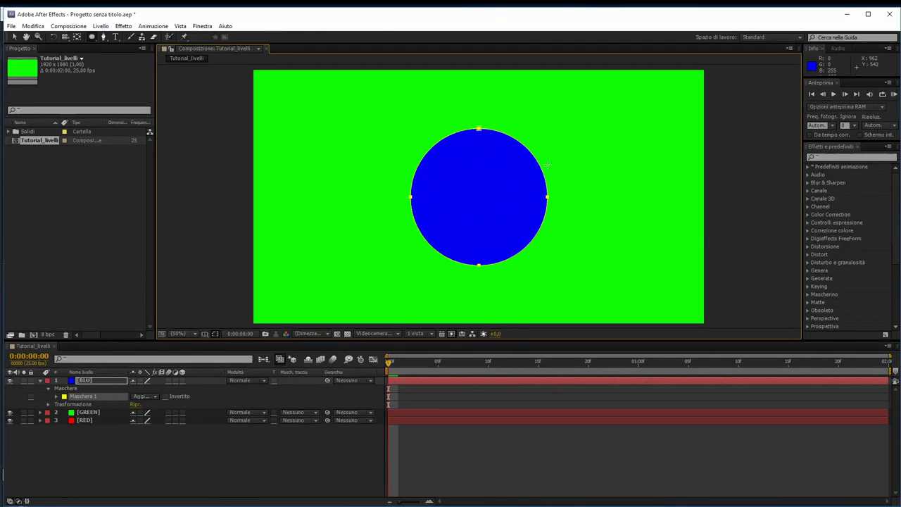
pyautogui.moveTo(548, 165); pyautogui.dragTo(555, 170)
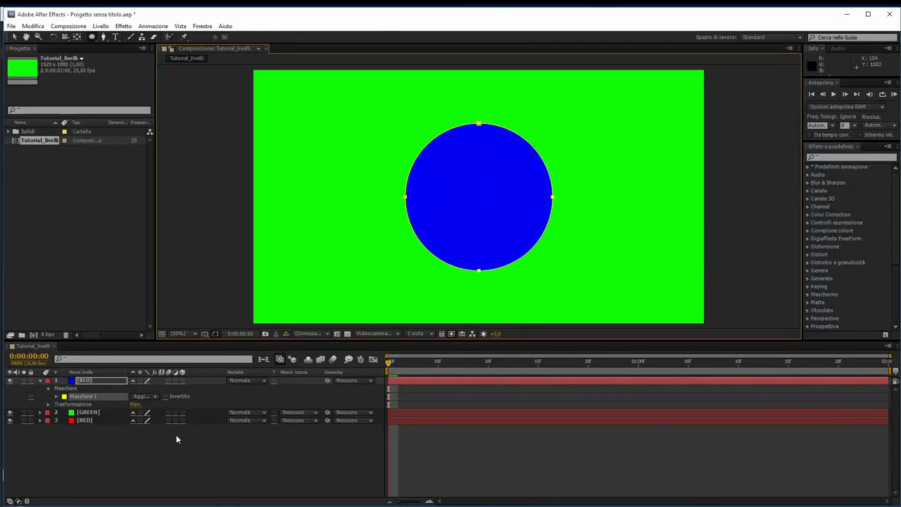
# Check the masked BLU, GREEN and RED layers by toggling visibility, then reselect BLU
pyautogui.click(85, 384)
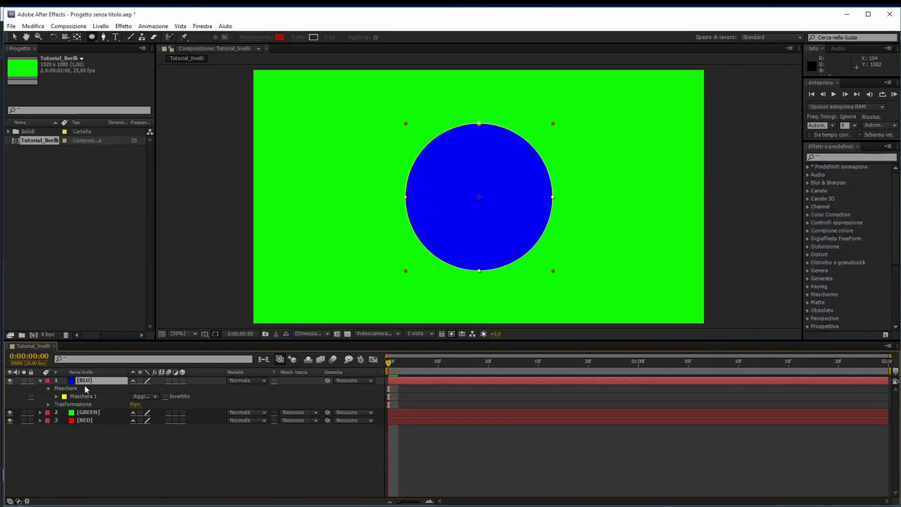
pyautogui.click(86, 396)
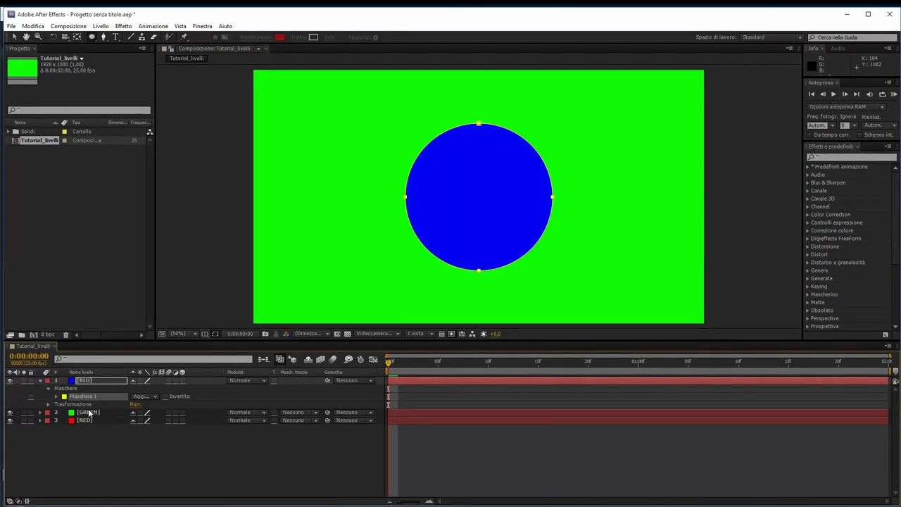
pyautogui.click(89, 413)
pyautogui.click(87, 421)
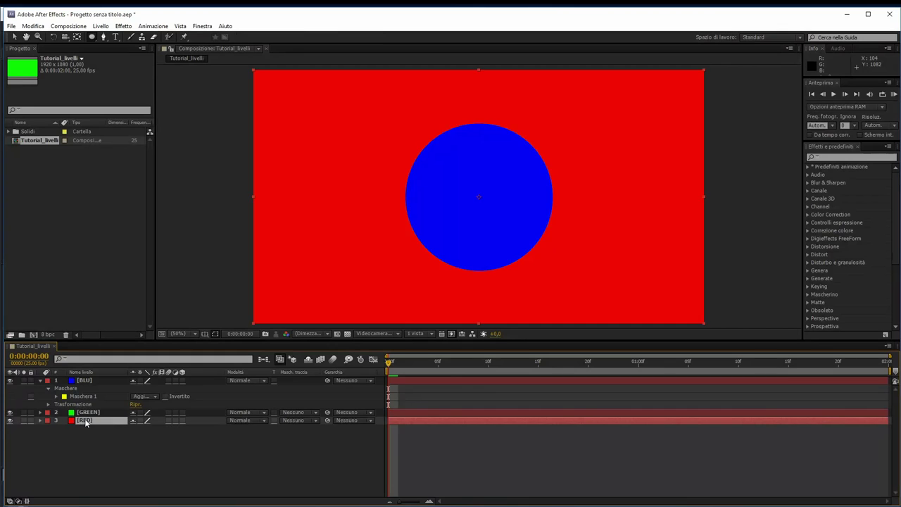
pyautogui.click(105, 454)
pyautogui.click(10, 380)
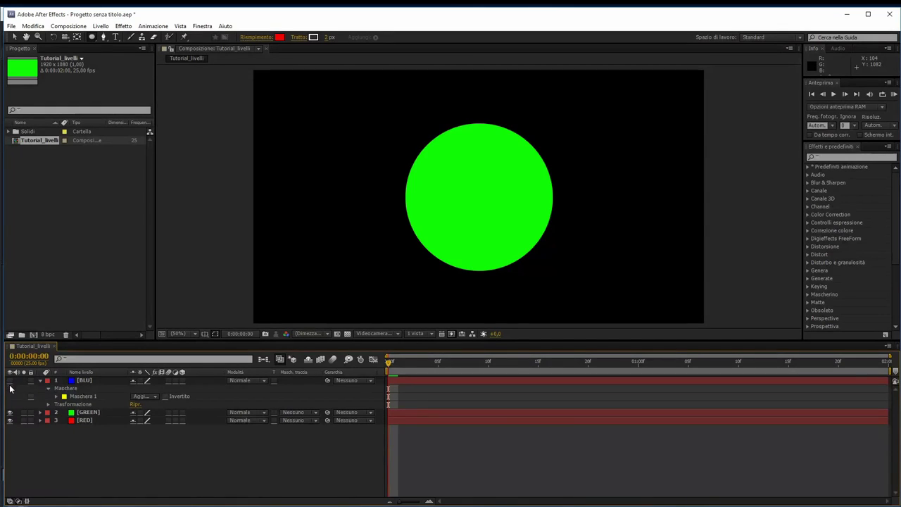
pyautogui.click(10, 412)
pyautogui.click(9, 412)
pyautogui.click(10, 381)
pyautogui.click(86, 413)
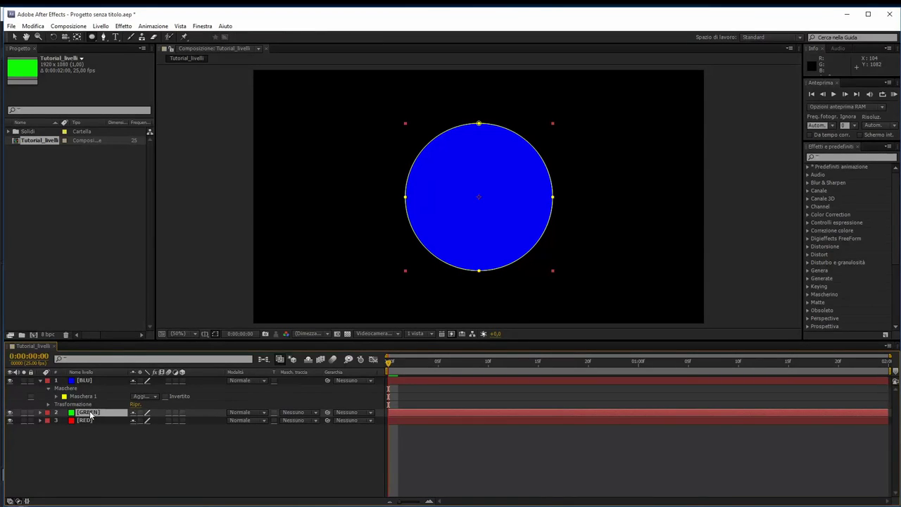
pyautogui.click(85, 381)
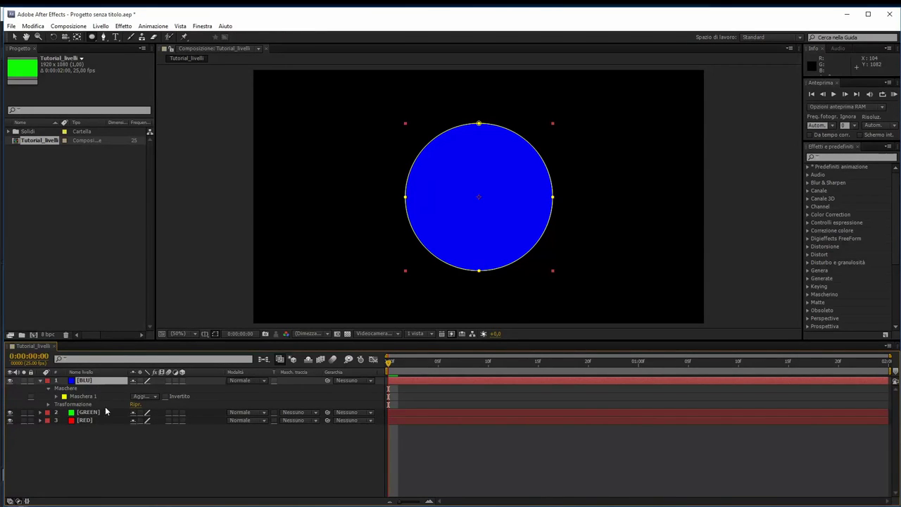
# Slide the blue circle left via its Position value, leaving green in place
pyautogui.press('p')
pyautogui.moveTo(135, 389); pyautogui.dragTo(4, 396)
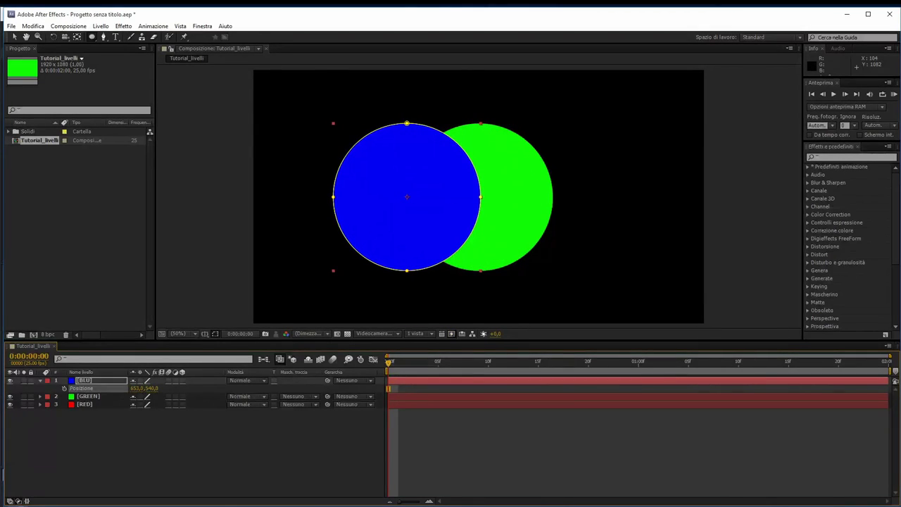
pyautogui.click(84, 398)
pyautogui.press('p')
pyautogui.moveTo(152, 405)
pyautogui.mouseDown()
pyautogui.moveTo(186, 405)
pyautogui.moveTo(176, 408)
pyautogui.mouseUp()
pyautogui.hotkey('ctrl', 'z')
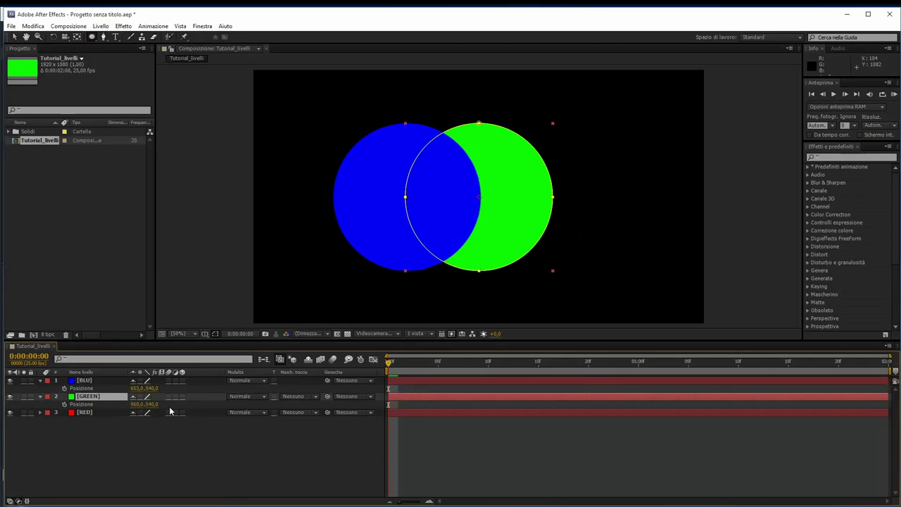
# Move the red circle up and left so it tops the triangle
pyautogui.click(83, 413)
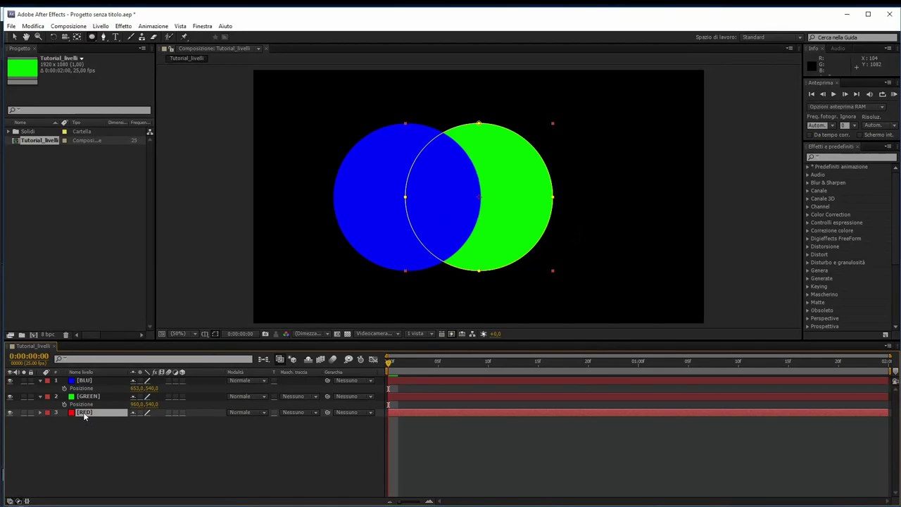
pyautogui.press('p')
pyautogui.moveTo(151, 420); pyautogui.dragTo(12, 430)
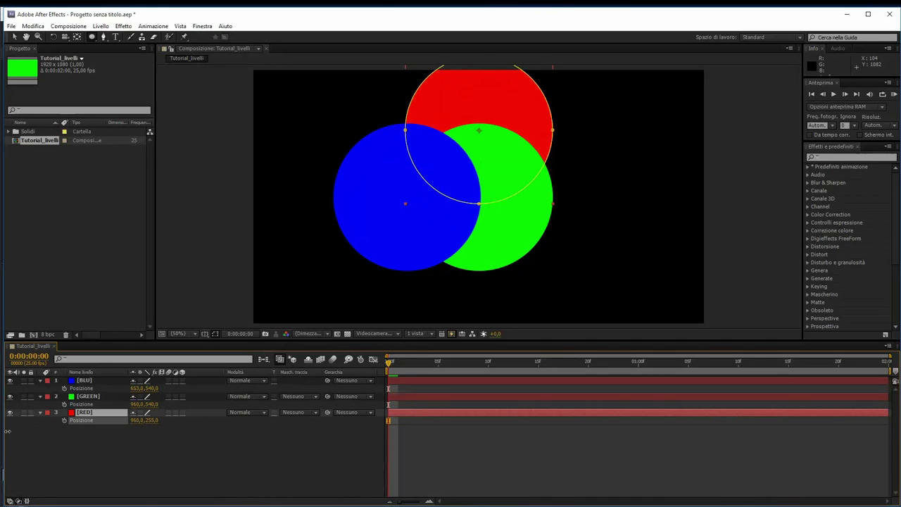
pyautogui.moveTo(138, 423); pyautogui.dragTo(70, 424)
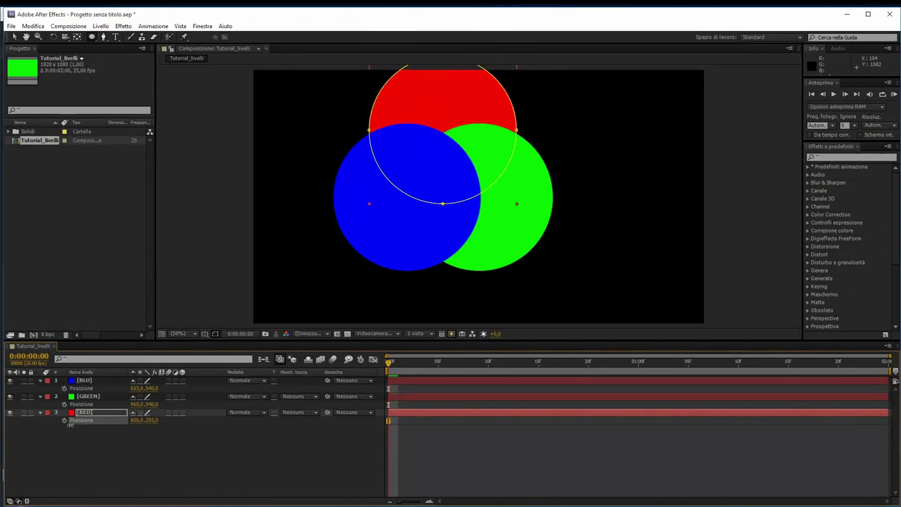
pyautogui.moveTo(149, 420); pyautogui.dragTo(158, 421)
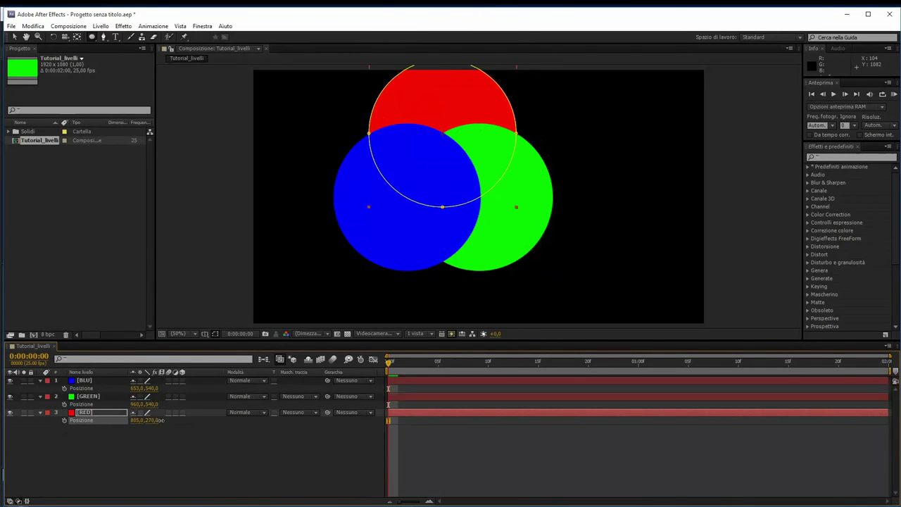
# Move all three circles together to the frame centre
pyautogui.click(83, 381)
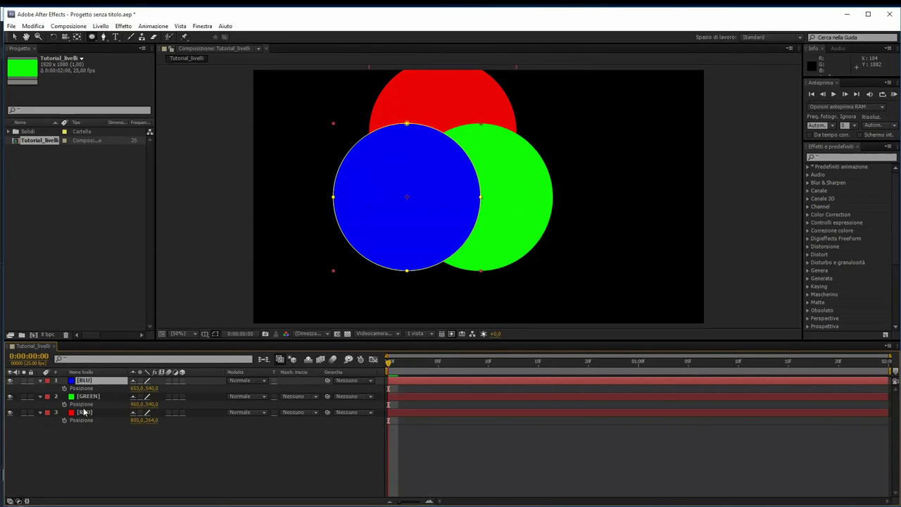
pyautogui.keyDown('shift'); pyautogui.click(84, 414); pyautogui.keyUp('shift')
pyautogui.hotkey('ctrl', 'shift', 'a')
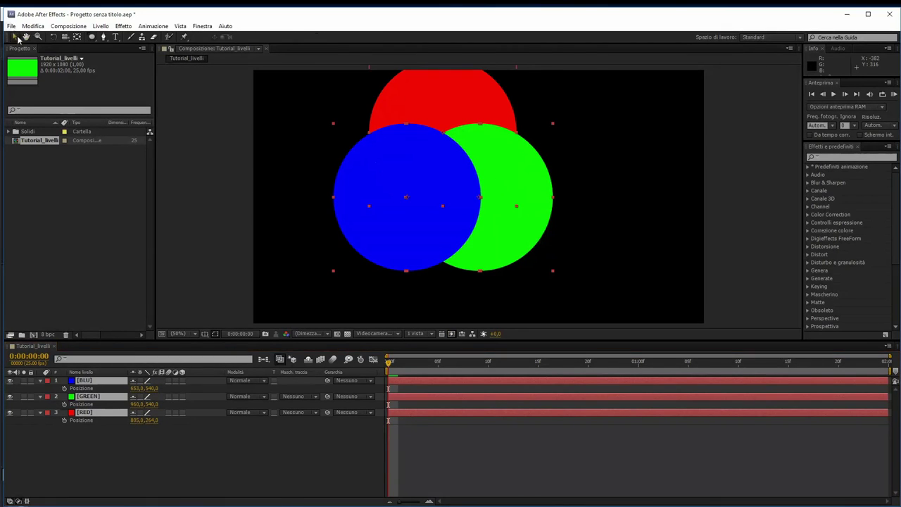
pyautogui.moveTo(447, 197); pyautogui.dragTo(485, 225)
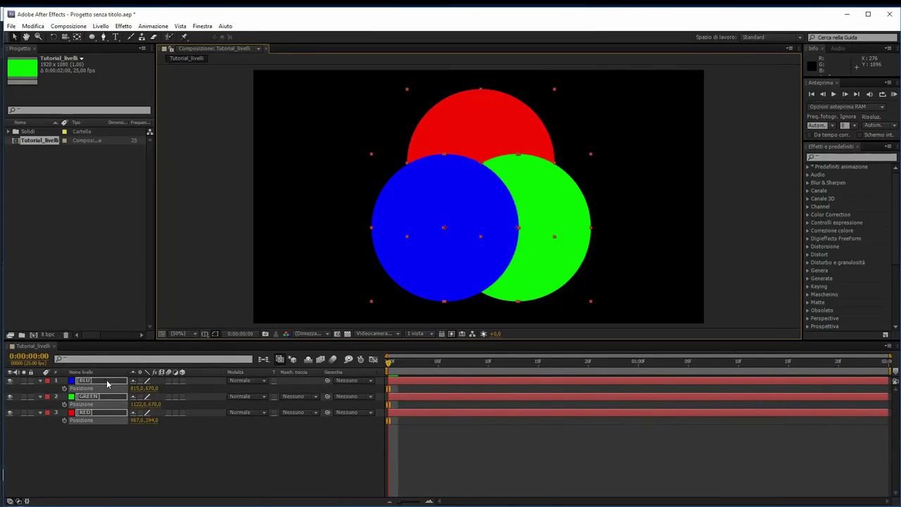
pyautogui.click(98, 475)
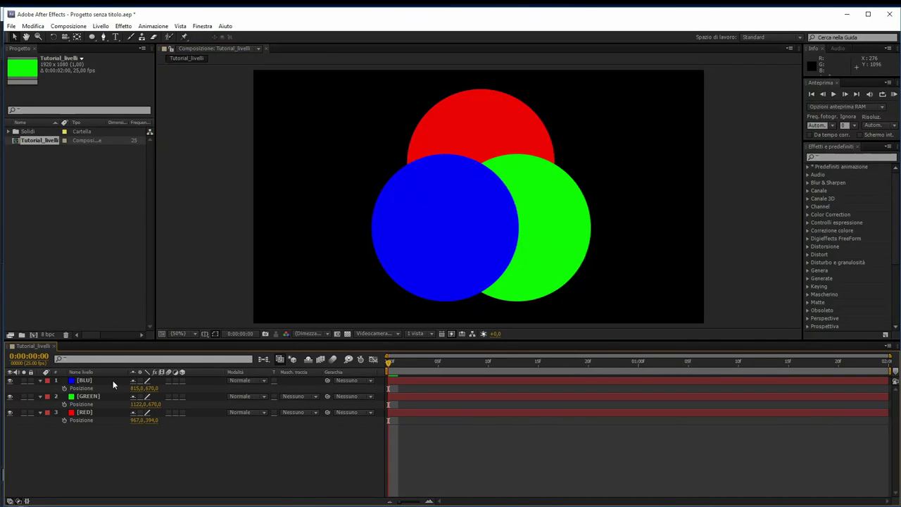
# Set the BLU and GREEN layers' blend mode to Aggiungi (Add)
pyautogui.click(241, 381)
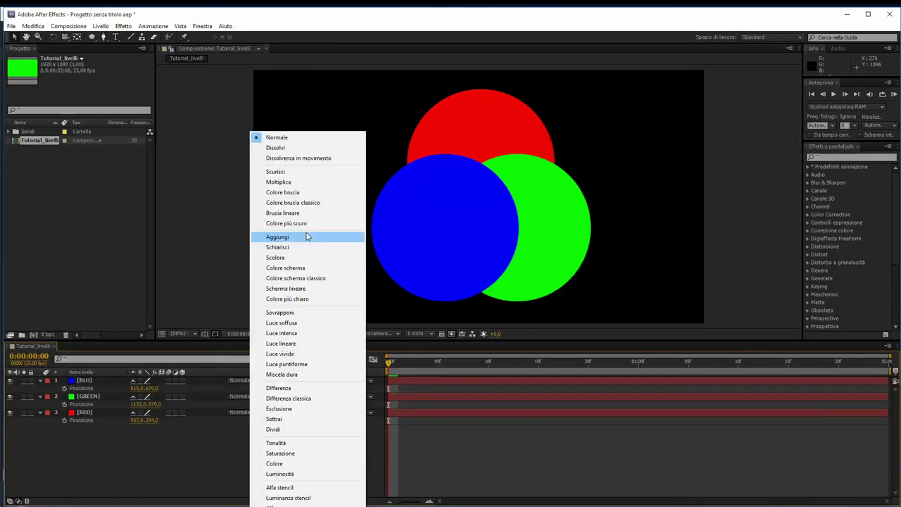
pyautogui.click(304, 237)
pyautogui.click(244, 394)
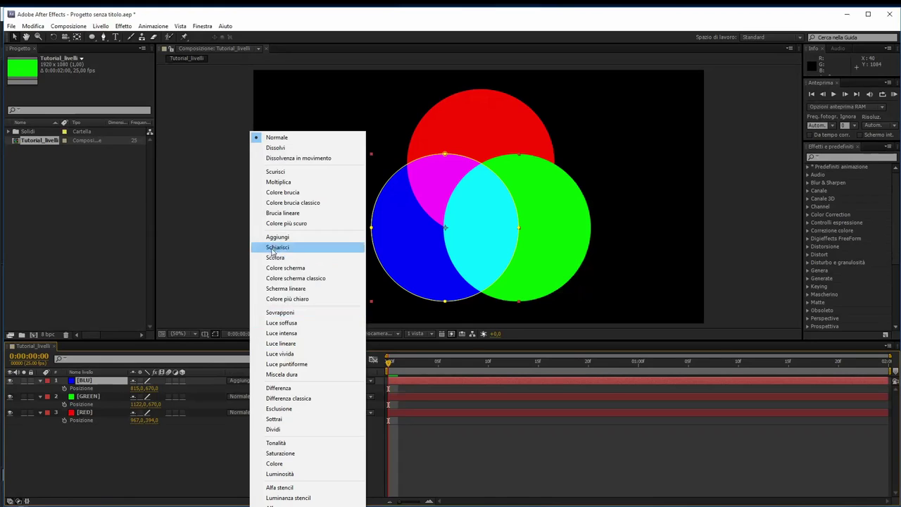
pyautogui.click(286, 238)
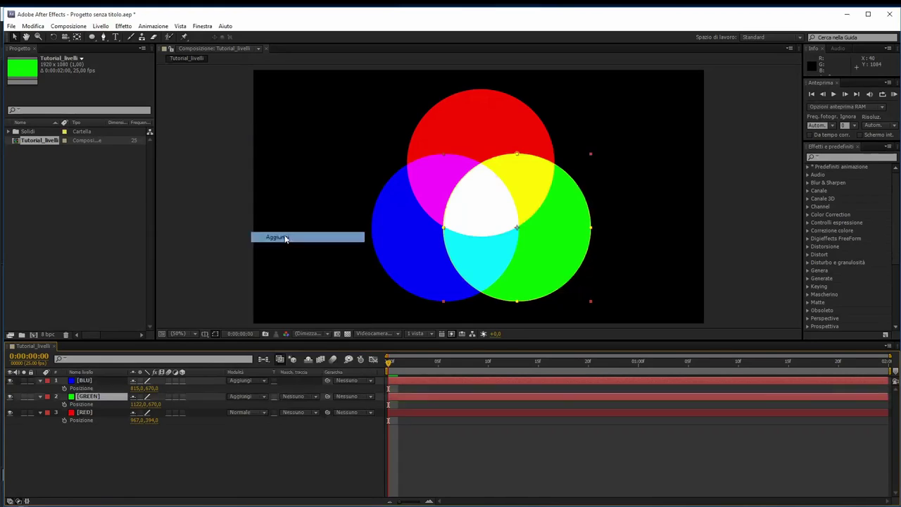
pyautogui.click(251, 443)
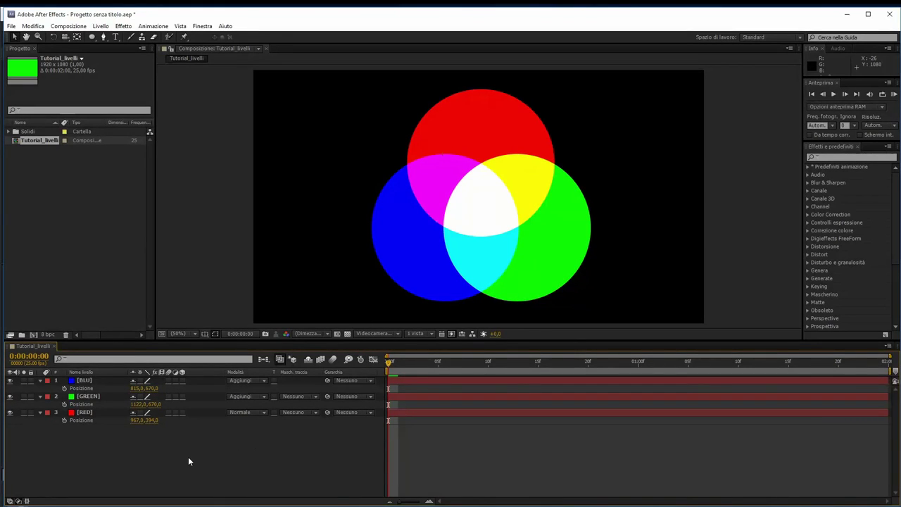
# Collapse the Position properties of BLU, GREEN and RED
pyautogui.click(40, 380)
pyautogui.click(39, 388)
pyautogui.click(39, 395)
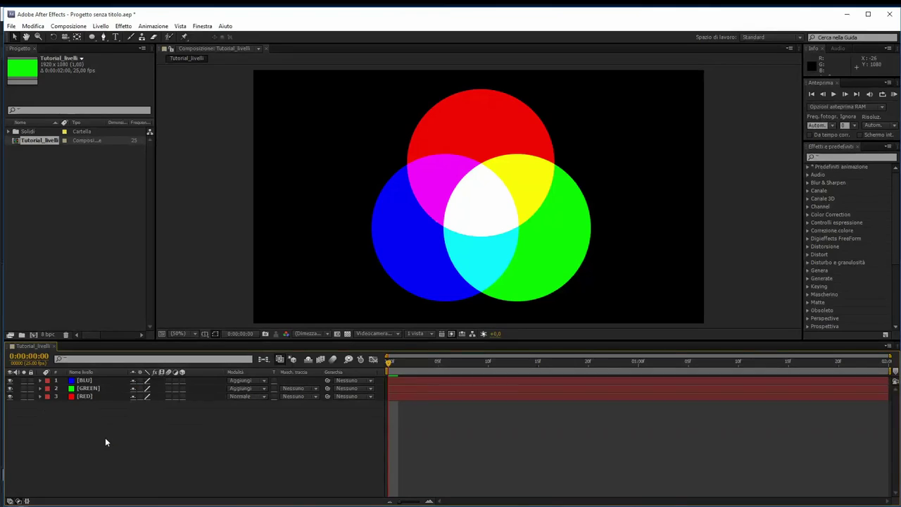
pyautogui.click(85, 381)
# Precompose the three circle layers into a composition named RGB
pyautogui.keyDown('shift'); pyautogui.click(86, 398); pyautogui.keyUp('shift')
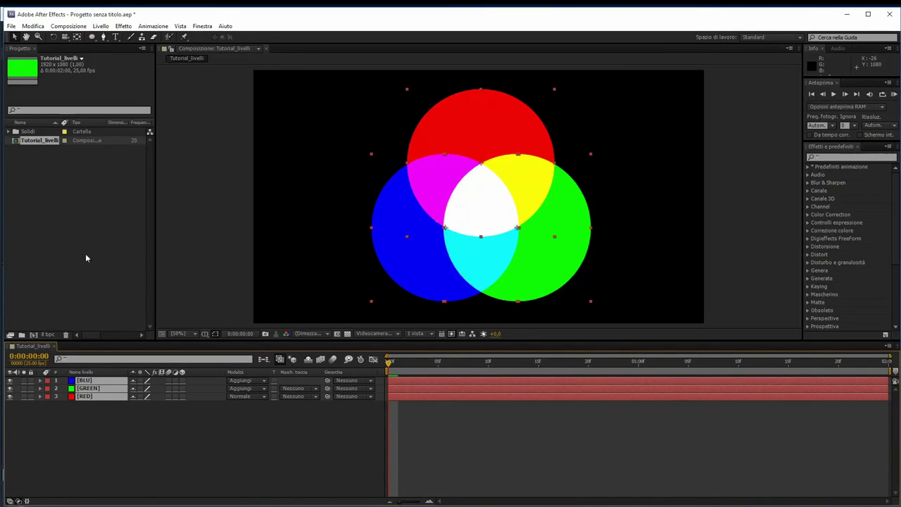
pyautogui.click(100, 26)
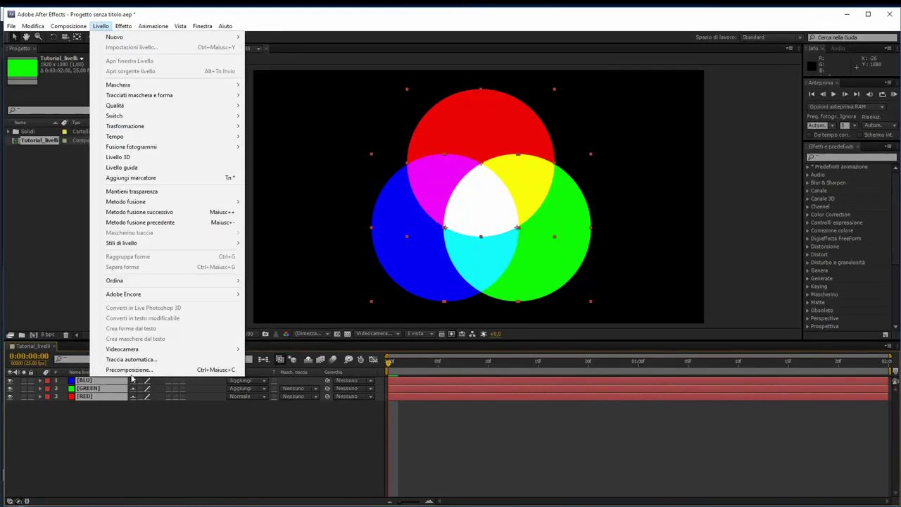
pyautogui.click(130, 371)
pyautogui.write('RGB')
pyautogui.click(482, 329)
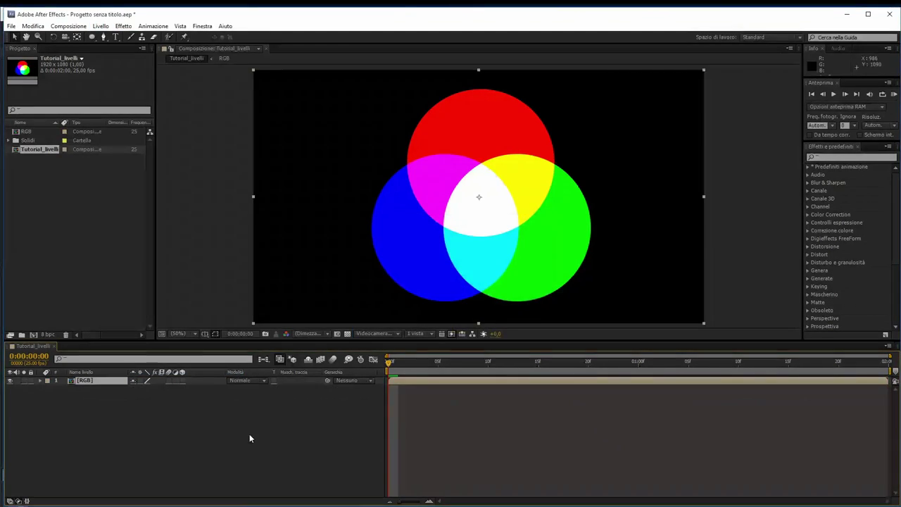
# Scale the RGB layer down to 63%
pyautogui.press('s')
pyautogui.moveTo(160, 389); pyautogui.dragTo(145, 389)
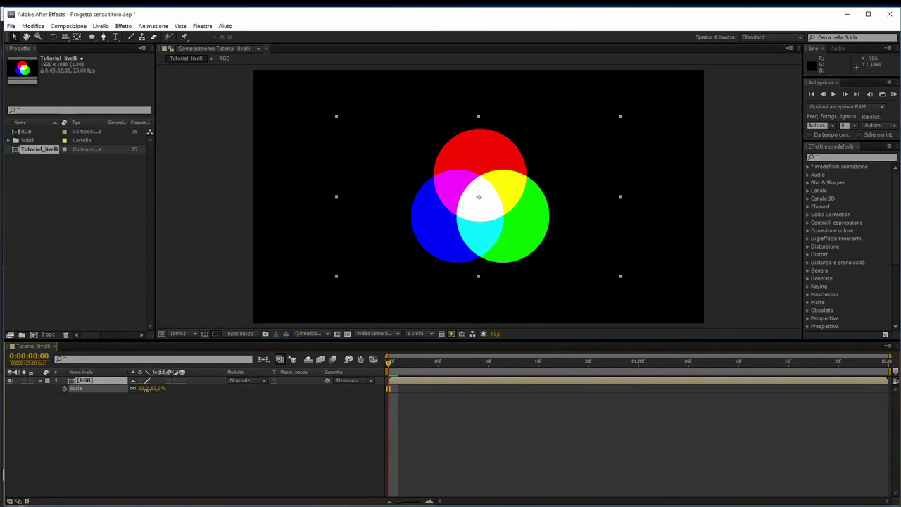
pyautogui.click(122, 419)
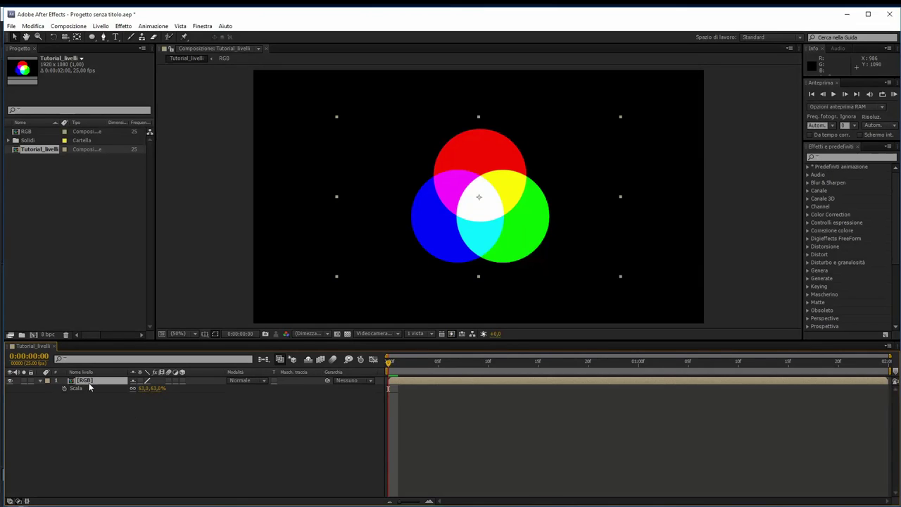
# Duplicate the RGB layer twice, placing copies to the left and right
pyautogui.hotkey('ctrl', 'd')
pyautogui.moveTo(462, 252); pyautogui.dragTo(335, 251)
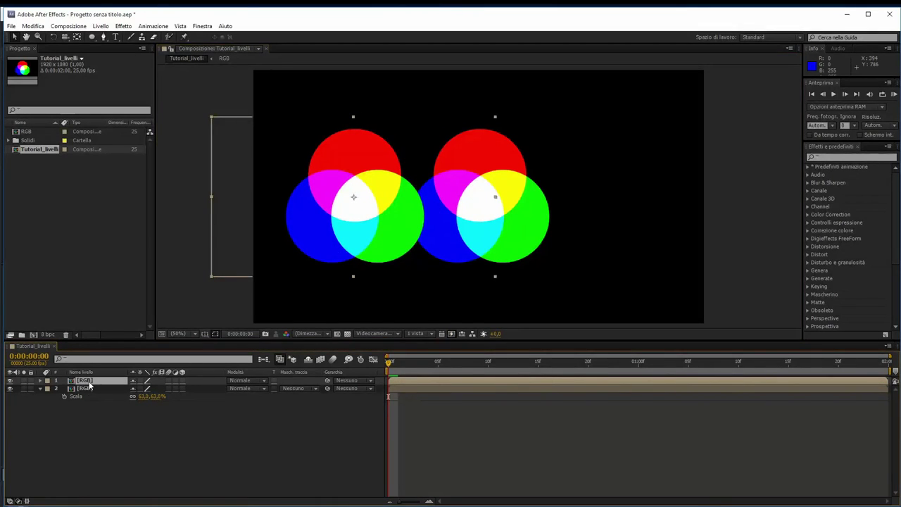
pyautogui.hotkey('ctrl', 'd')
pyautogui.moveTo(373, 225); pyautogui.dragTo(618, 227)
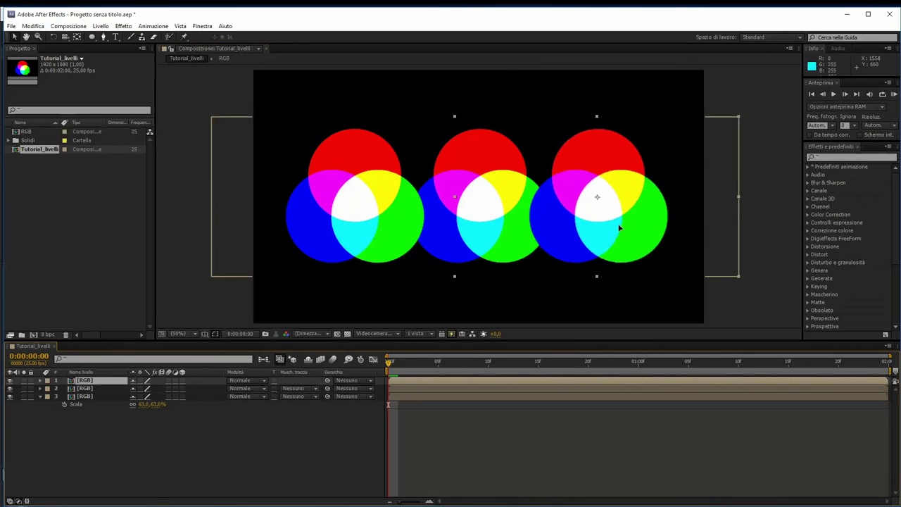
pyautogui.click(139, 475)
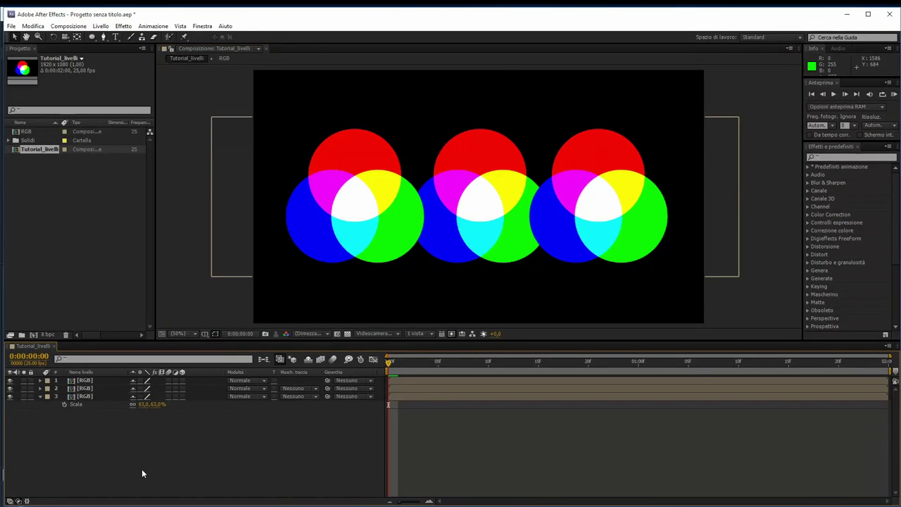
# Open RGB and precompose BLU, GREEN and RED into Controllo_RGB
pyautogui.doubleClick(86, 381)
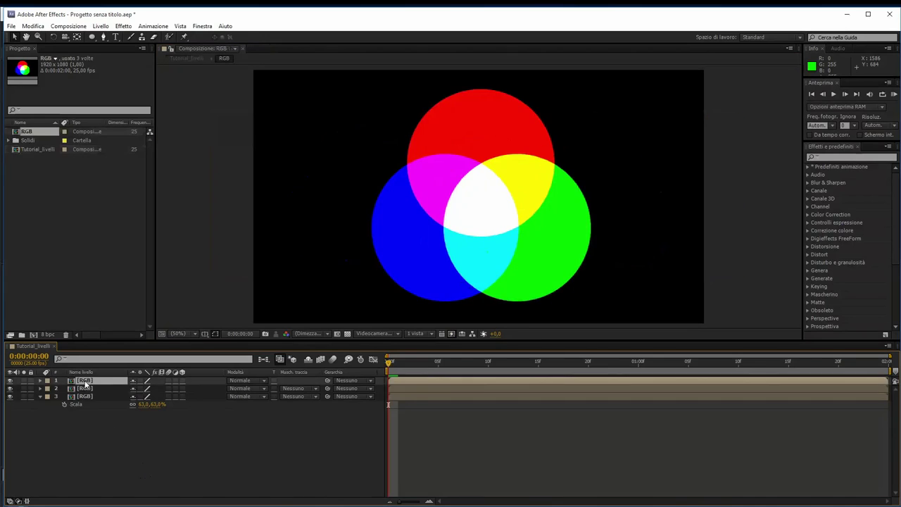
pyautogui.click(82, 381)
pyautogui.keyDown('shift'); pyautogui.click(85, 397); pyautogui.keyUp('shift')
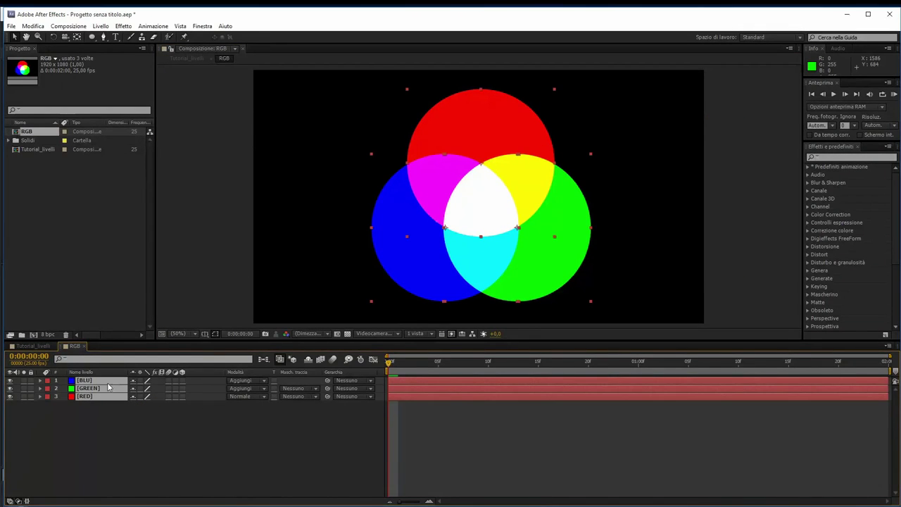
pyautogui.click(101, 26)
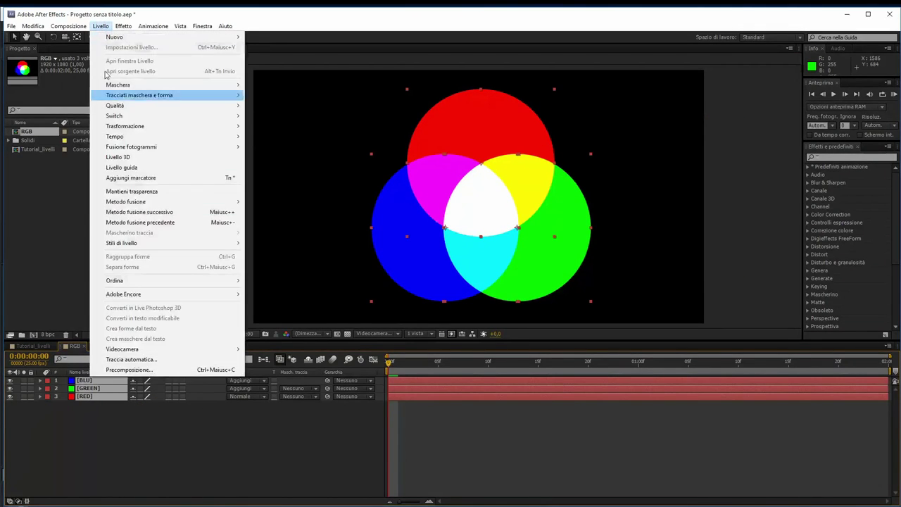
pyautogui.click(135, 373)
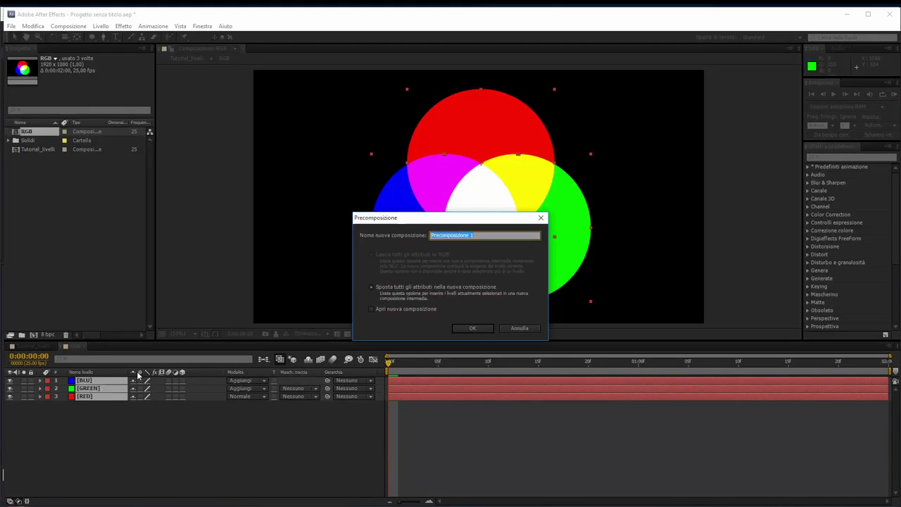
pyautogui.write('Controllo_RGB')
pyautogui.click(481, 331)
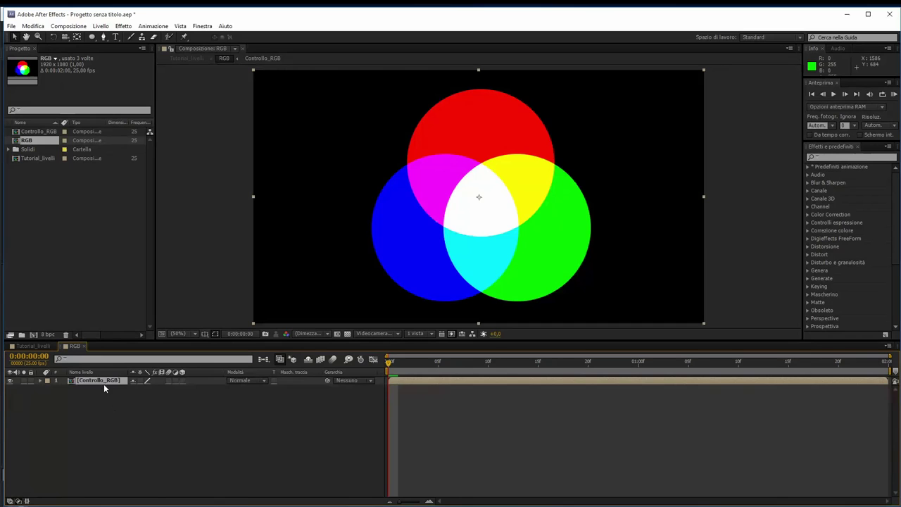
# Keyframe Controllo_RGB's rotation from frame 0 to 720° at the end of the composition
pyautogui.click(64, 388)
pyautogui.click(881, 365)
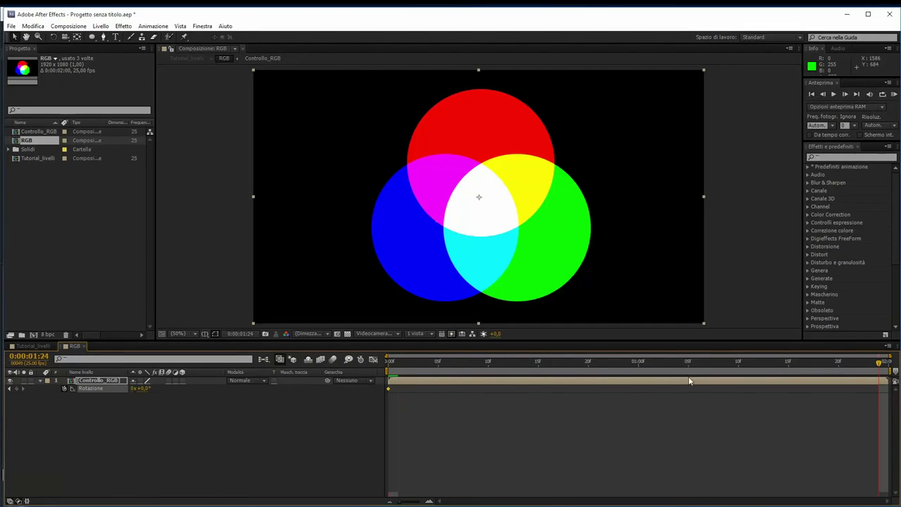
pyautogui.write('720')
pyautogui.press('Return')
pyautogui.click(138, 428)
# Preview the rotation, then switch to Tutorial_livelli and scrub to check the three spinning clusters
pyautogui.click(409, 365)
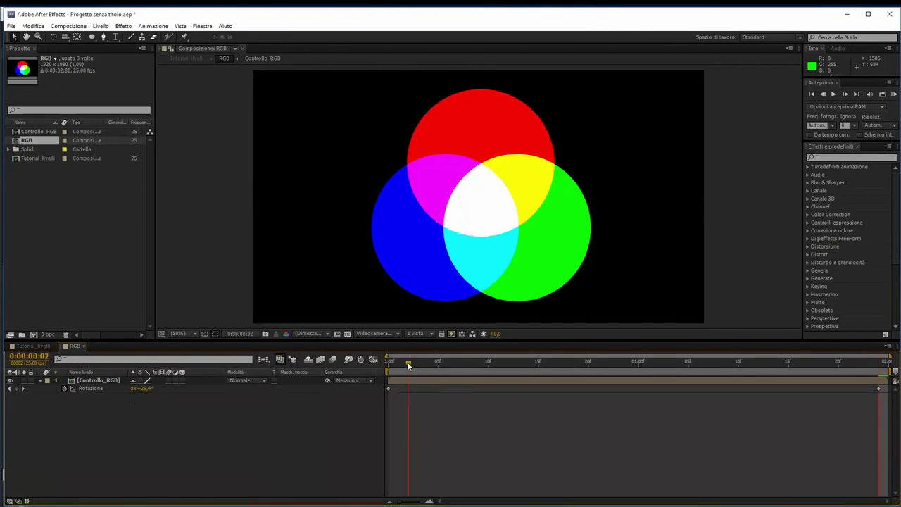
pyautogui.moveTo(409, 365); pyautogui.dragTo(438, 365)
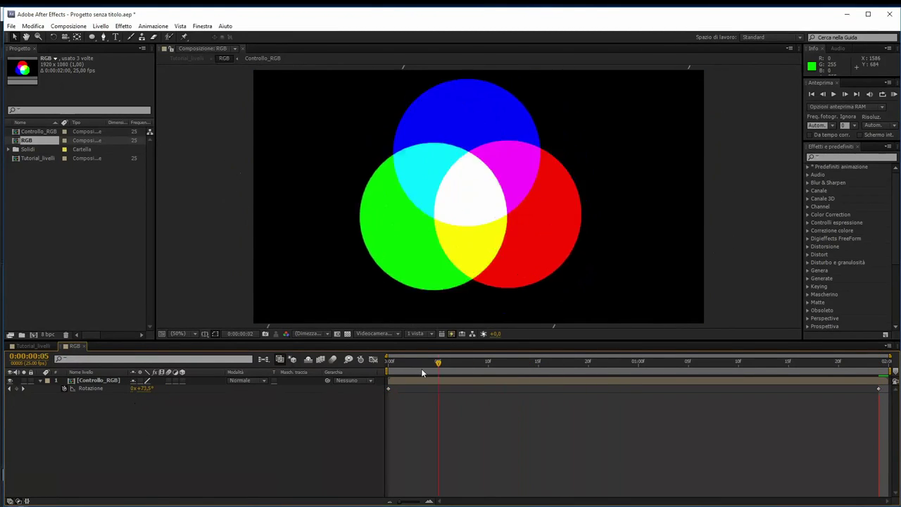
pyautogui.press('Home')
pyautogui.press('Tab')
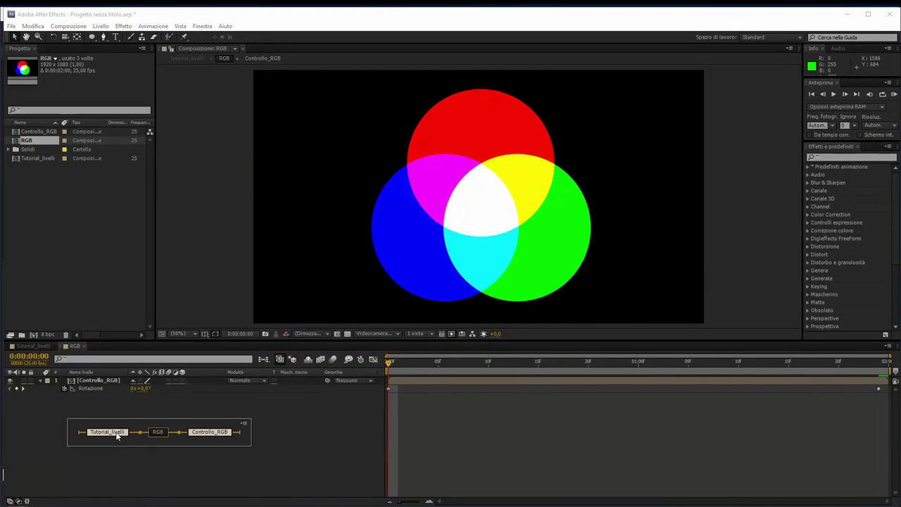
pyautogui.click(108, 432)
pyautogui.moveTo(400, 369)
pyautogui.mouseDown()
pyautogui.moveTo(711, 375)
pyautogui.moveTo(362, 370)
pyautogui.mouseUp()
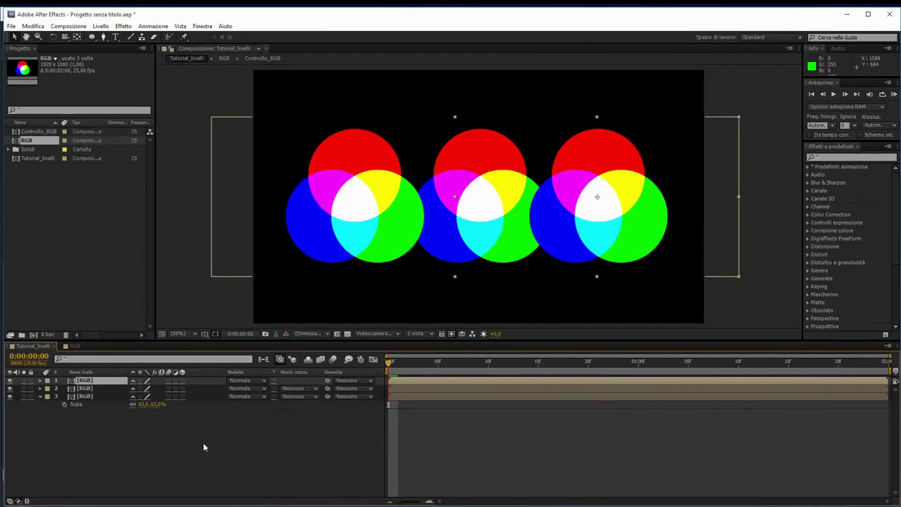
# Try scaling the three RGB layers to 103%, undo back to 63%, and collapse their properties
pyautogui.keyDown('shift'); pyautogui.click(90, 397); pyautogui.keyUp('shift')
pyautogui.press('s')
pyautogui.moveTo(149, 388); pyautogui.dragTo(172, 388)
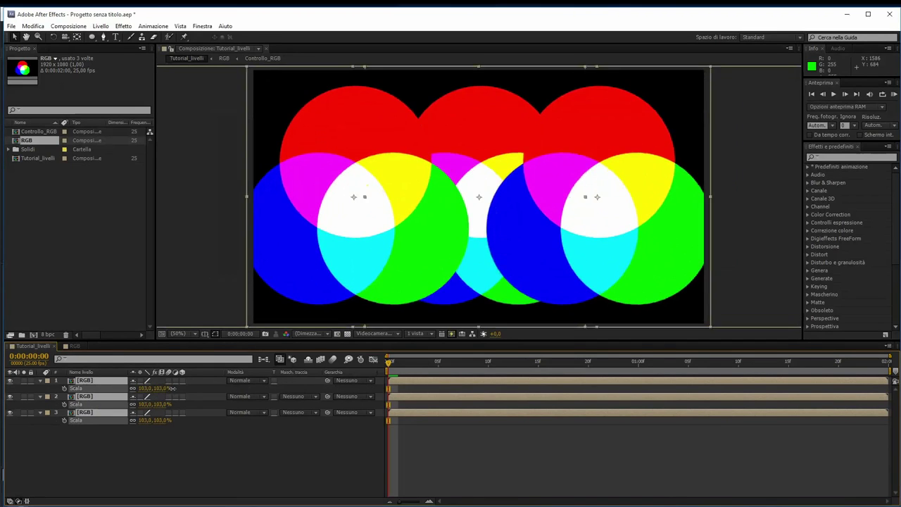
pyautogui.hotkey('ctrl', 'z')
pyautogui.click(104, 443)
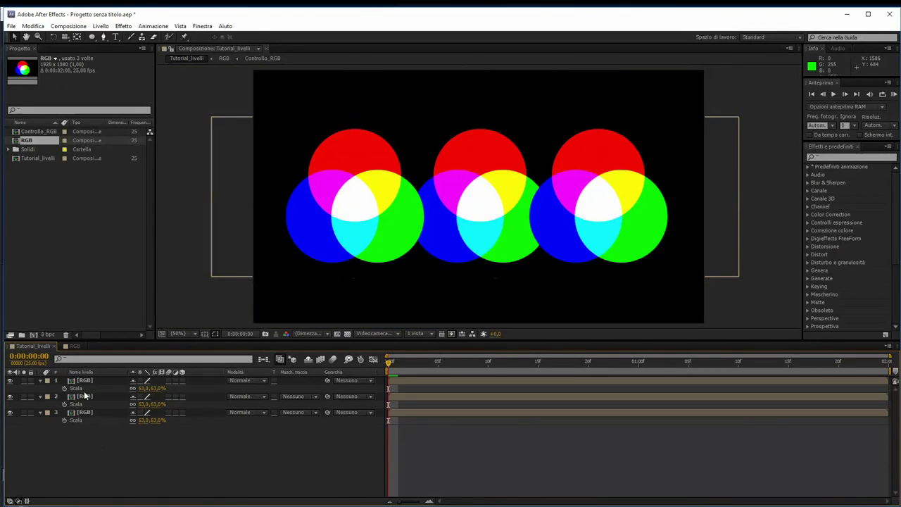
pyautogui.click(39, 381)
pyautogui.click(40, 389)
pyautogui.click(40, 397)
# Precompose the three selected RGB layers into a new composition named '3 RGB'
pyautogui.click(84, 380)
pyautogui.keyDown('shift'); pyautogui.click(86, 399); pyautogui.keyUp('shift')
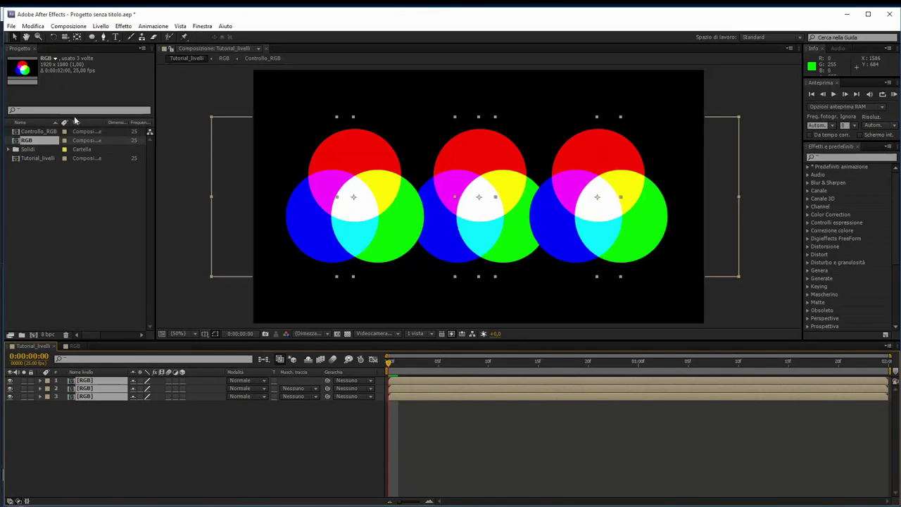
pyautogui.click(101, 26)
pyautogui.click(147, 377)
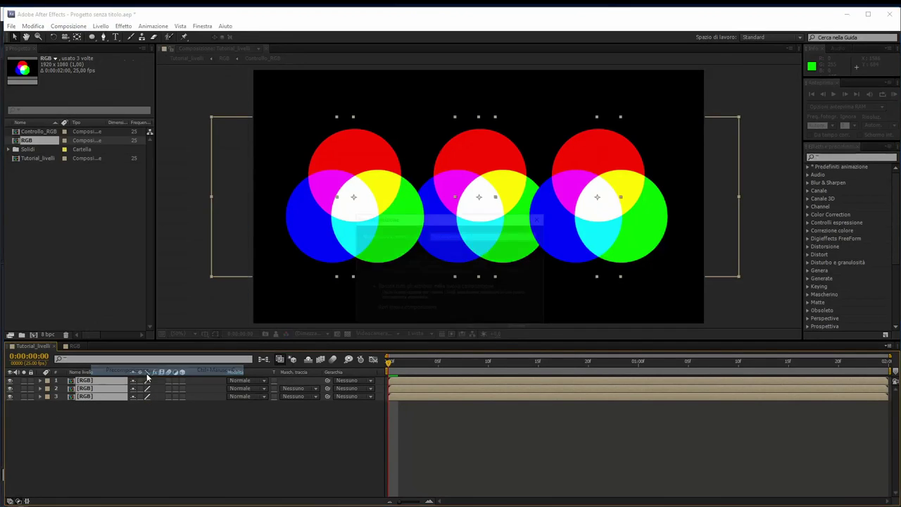
pyautogui.write('3 RGB')
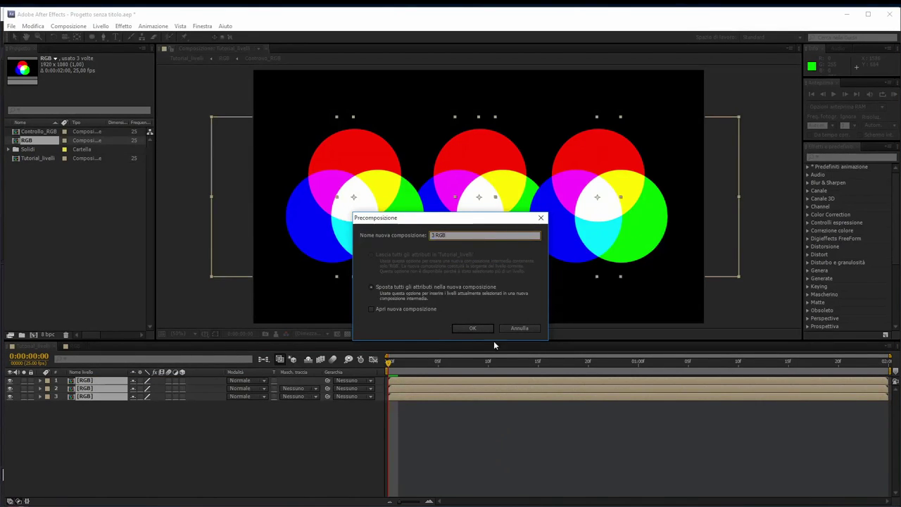
pyautogui.click(473, 328)
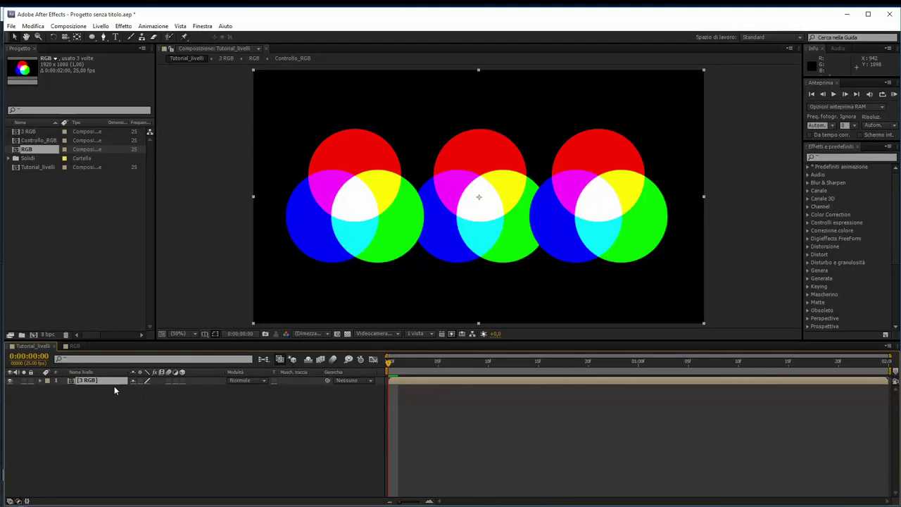
# Set the 3 RGB layer's scale to 119%
pyautogui.press('s')
pyautogui.click(161, 388)
pyautogui.write('119')
pyautogui.press('Return')
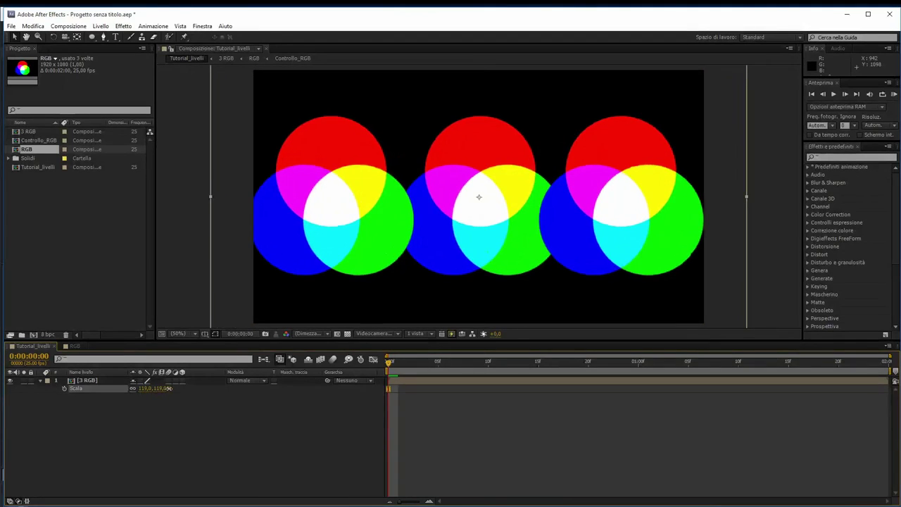
# Rotate the 3 RGB layer about 20° and play a preview of the animation
pyautogui.click(88, 383)
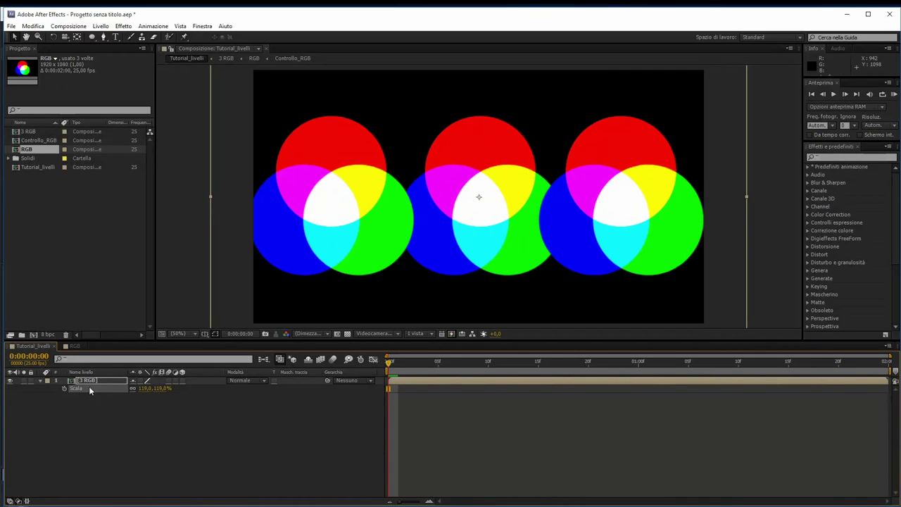
pyautogui.moveTo(146, 394); pyautogui.dragTo(163, 394)
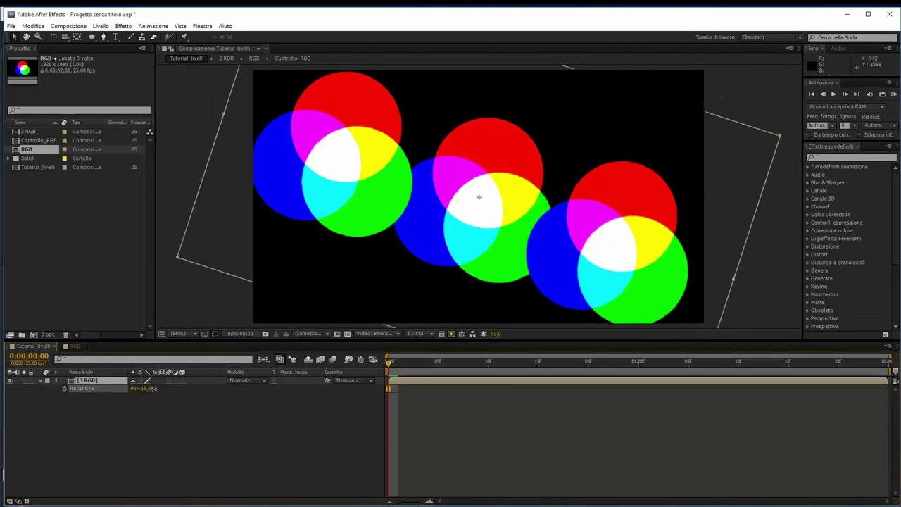
pyautogui.moveTo(394, 367); pyautogui.dragTo(349, 367)
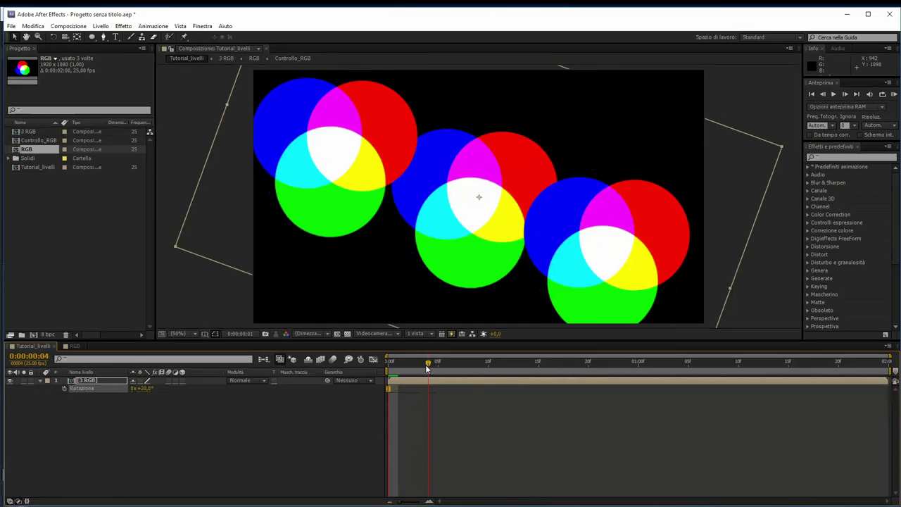
pyautogui.press('space')
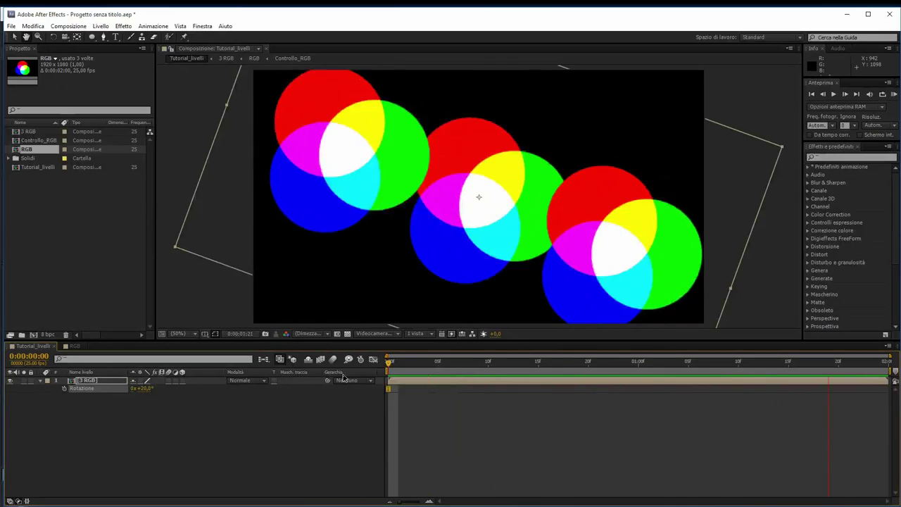
pyautogui.press('space')
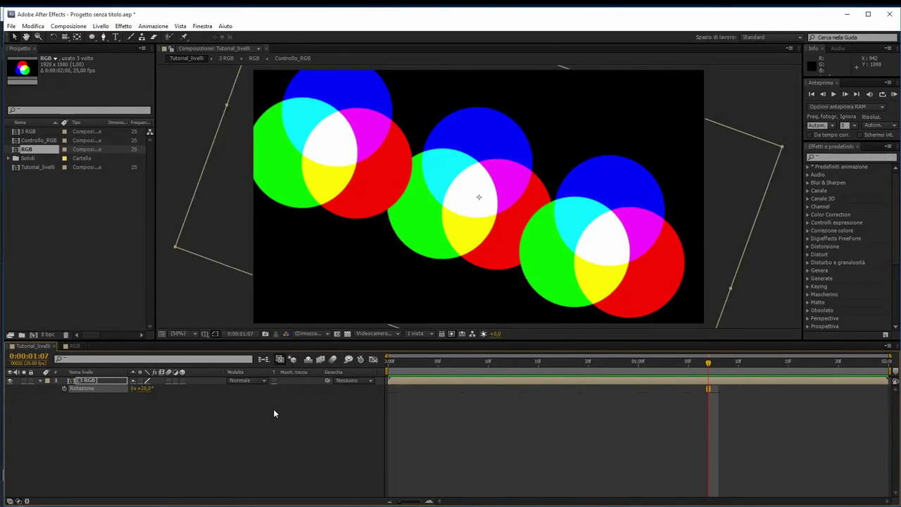
# Open the nested 3 RGB, RGB and Controllo_RGB compositions, then cycle the timeline tabs ending on RGB
pyautogui.doubleClick(71, 380)
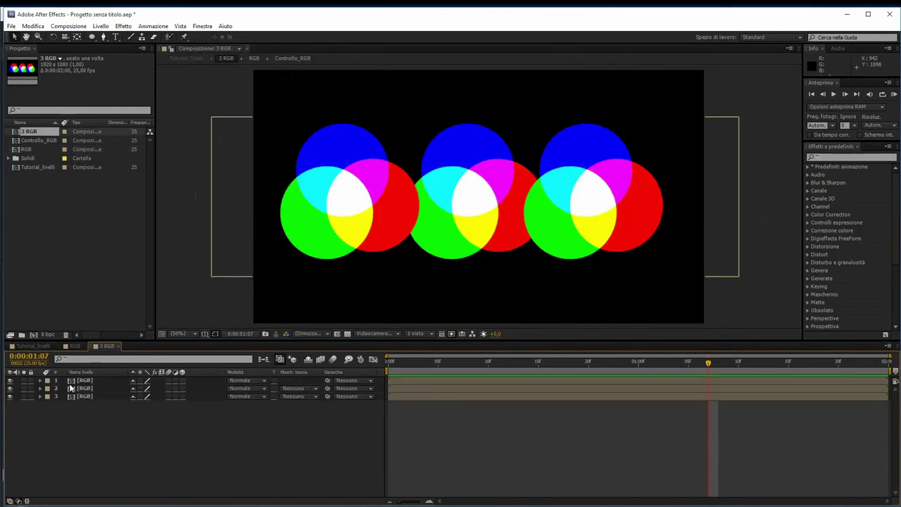
pyautogui.doubleClick(71, 381)
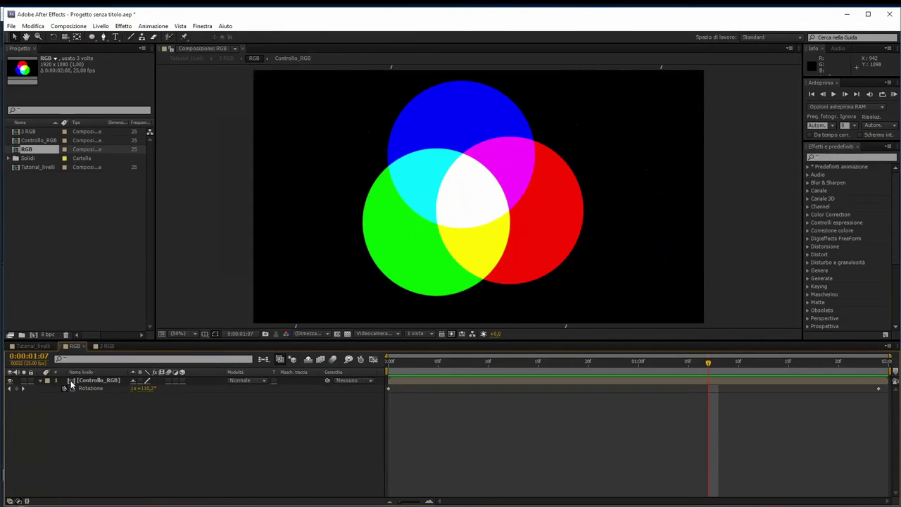
pyautogui.doubleClick(71, 381)
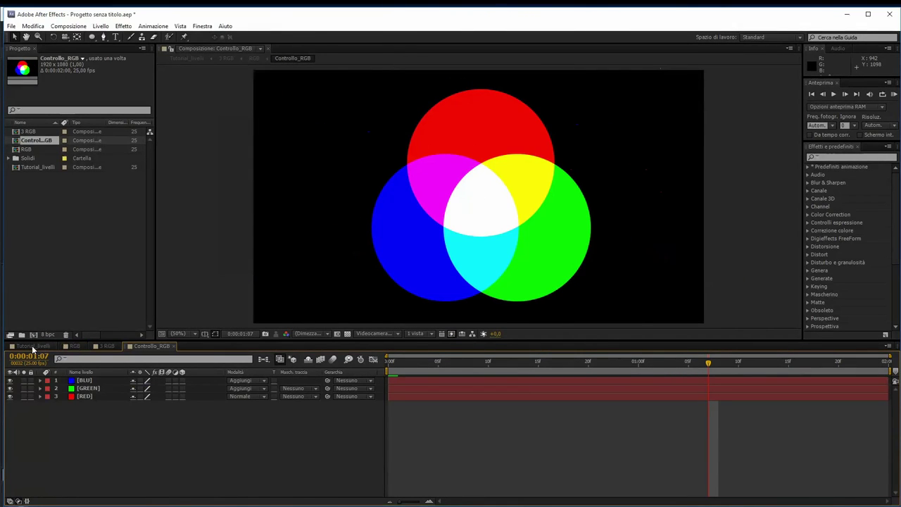
pyautogui.click(32, 346)
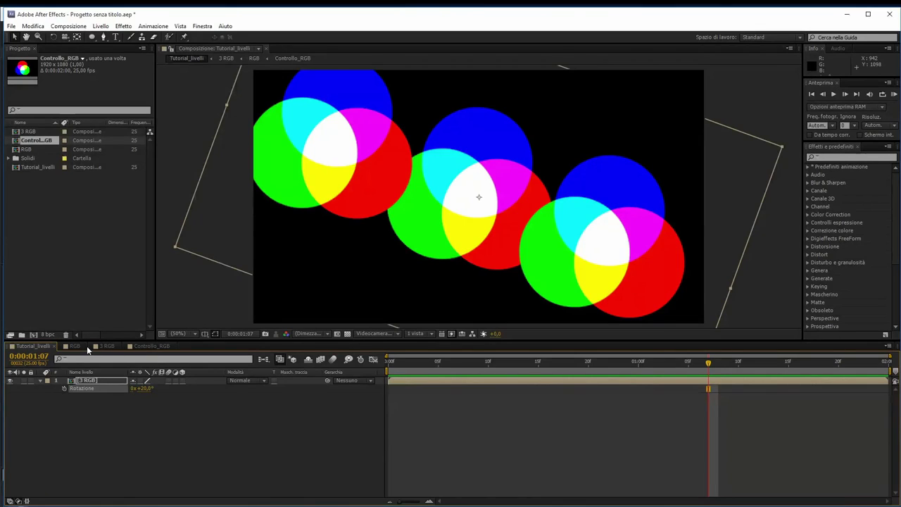
pyautogui.moveTo(107, 347); pyautogui.dragTo(75, 347)
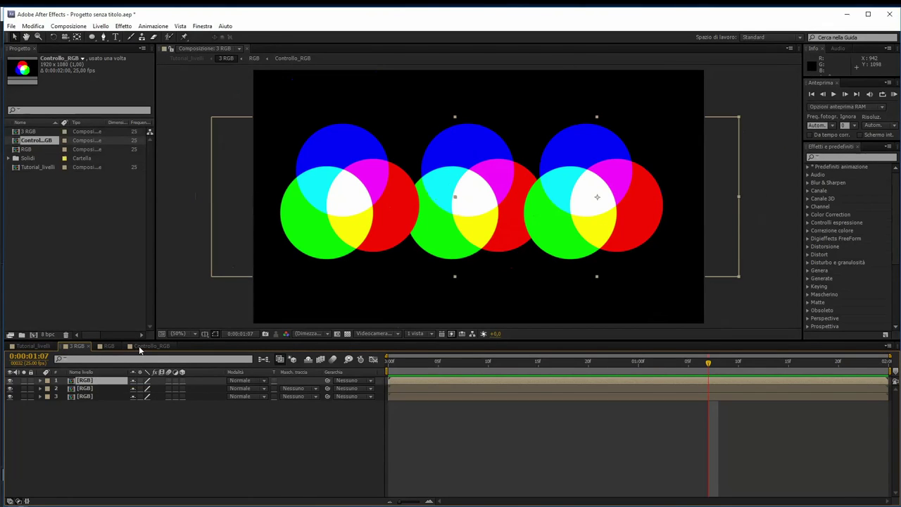
pyautogui.moveTo(139, 349); pyautogui.dragTo(117, 347)
pyautogui.click(170, 348)
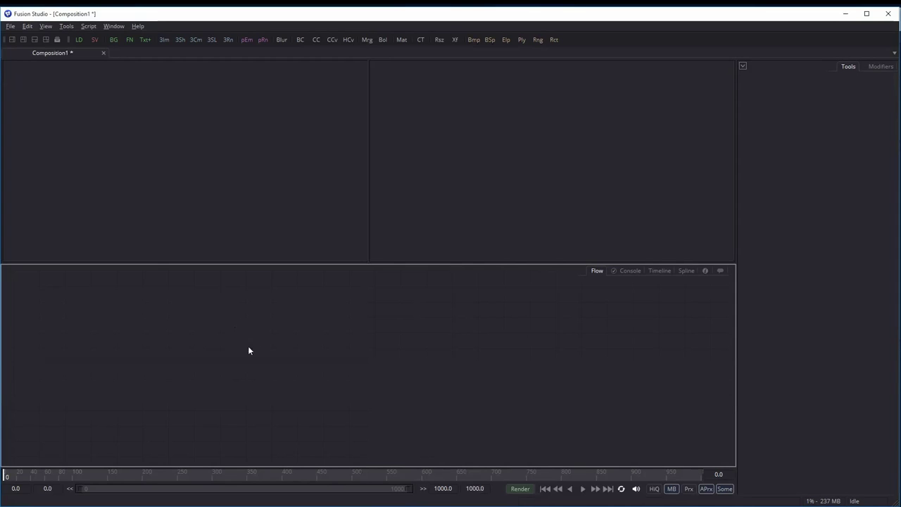
# Add a Background node to the flow and show it fitted in the left viewer
pyautogui.hotkey('ctrl', 'space')
pyautogui.write('bac')
pyautogui.click(428, 370)
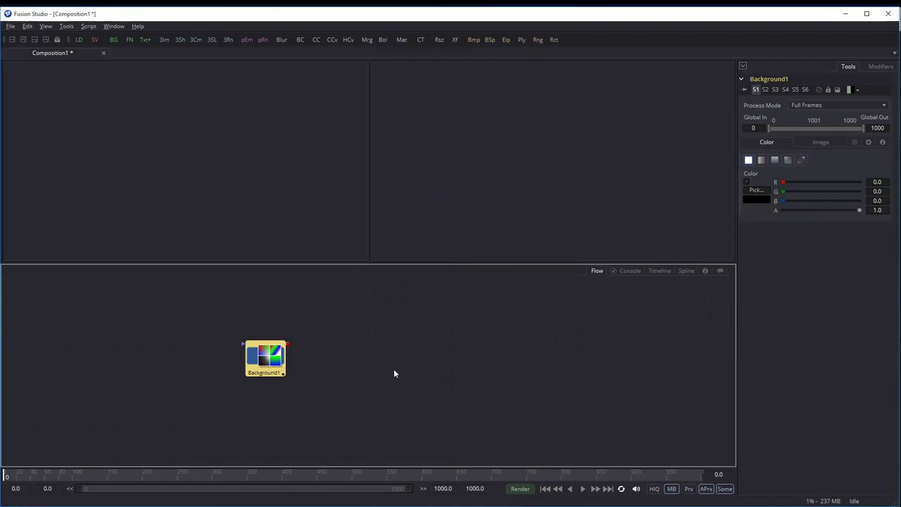
pyautogui.moveTo(259, 361)
pyautogui.mouseDown()
pyautogui.moveTo(225, 331)
pyautogui.moveTo(243, 353)
pyautogui.mouseUp()
pyautogui.press('1')
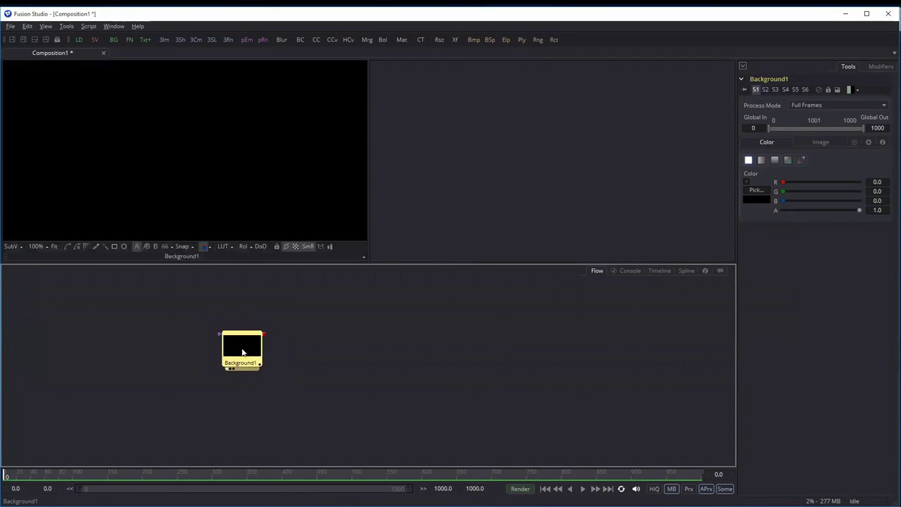
pyautogui.click(55, 245)
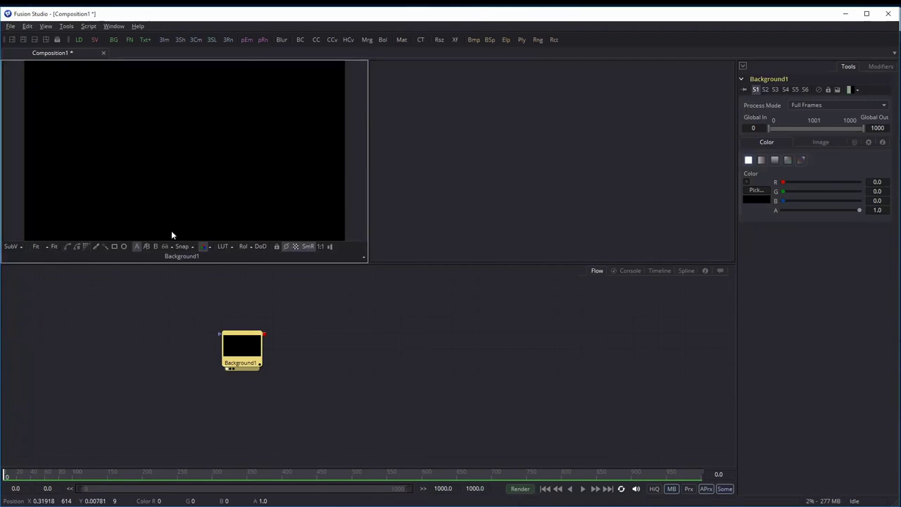
# Set Background1's alpha to 0, keeping its width at 1920 after a trial change
pyautogui.scroll(-2, 204, 173)
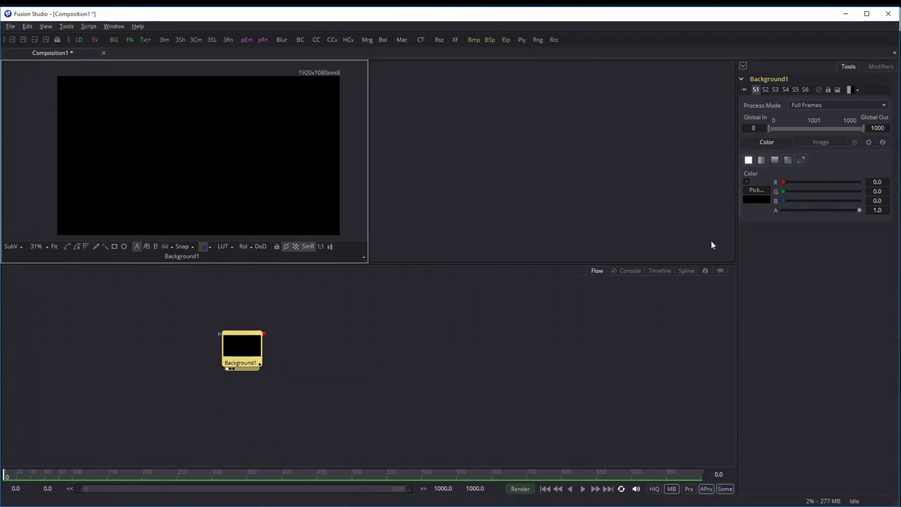
pyautogui.moveTo(860, 210); pyautogui.dragTo(771, 211)
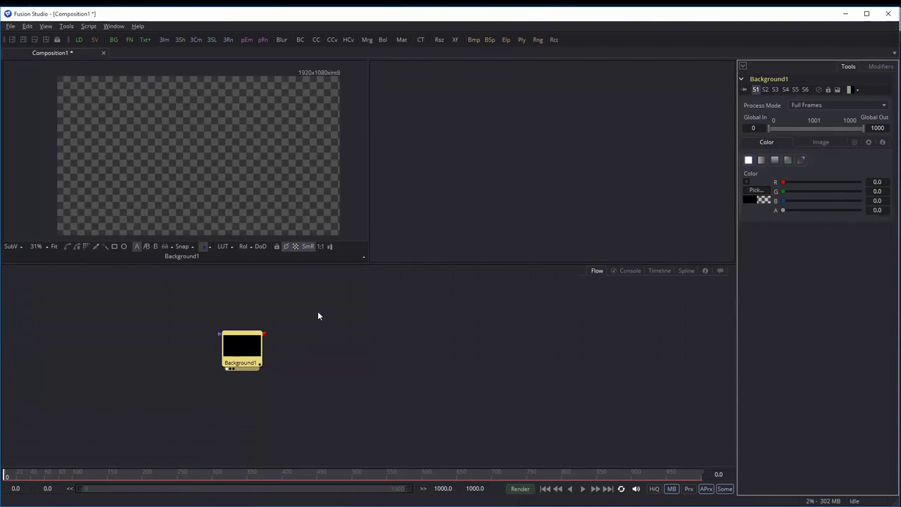
pyautogui.click(255, 349)
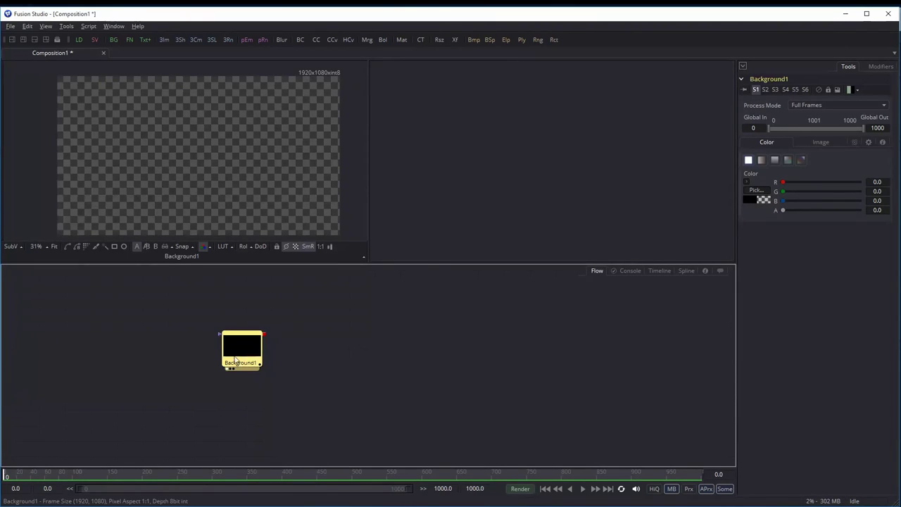
pyautogui.click(824, 145)
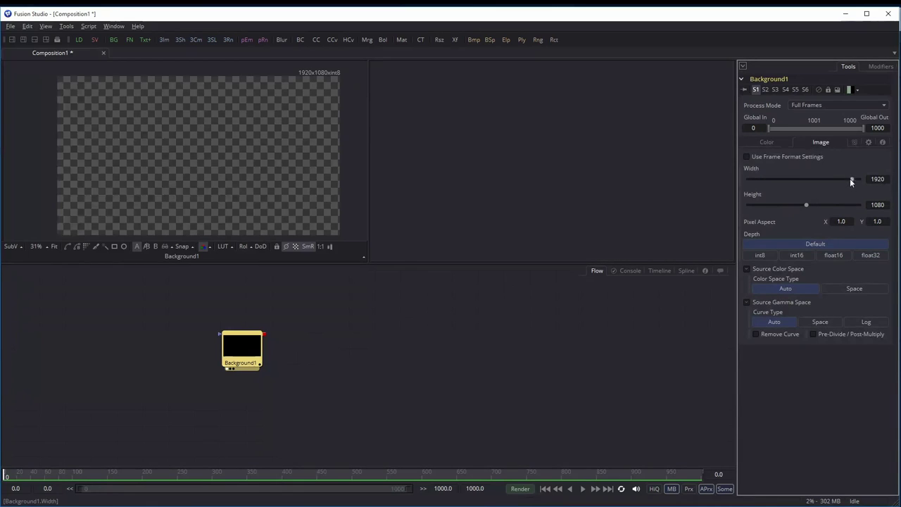
pyautogui.moveTo(850, 179); pyautogui.dragTo(826, 182)
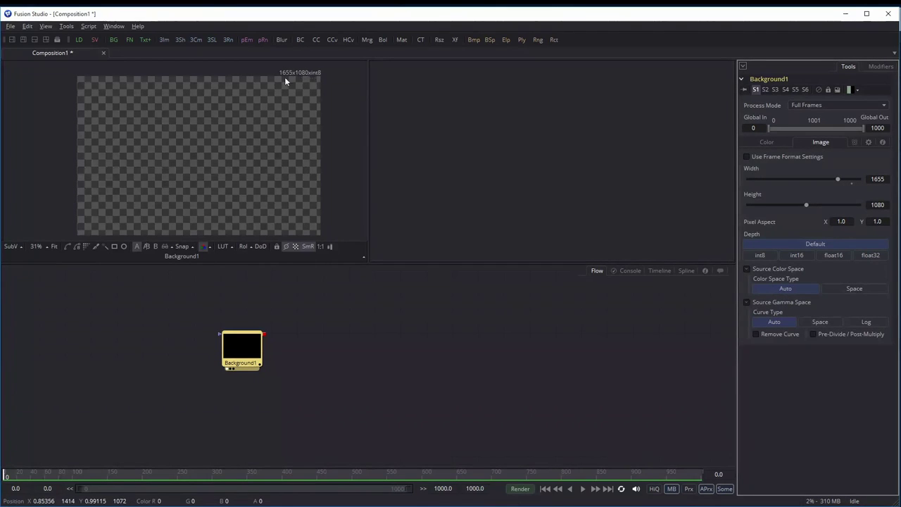
pyautogui.hotkey('ctrl', 'z')
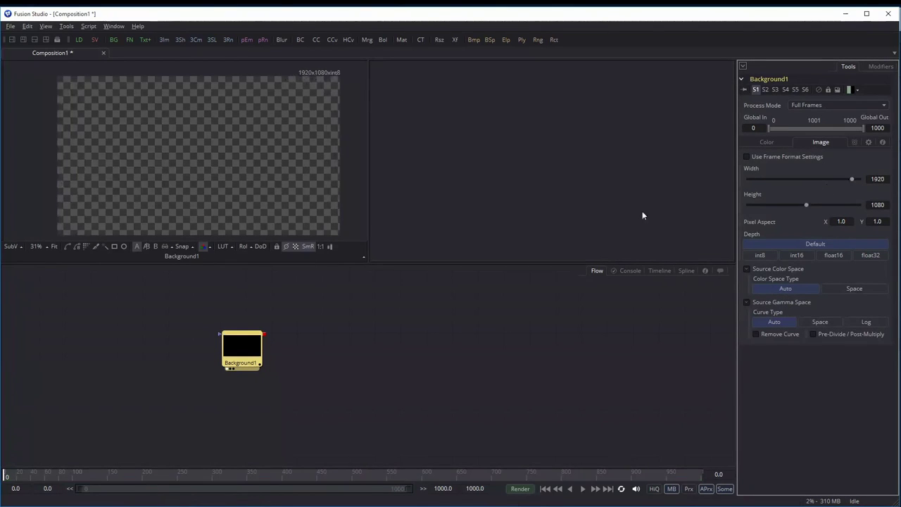
pyautogui.moveTo(364, 325)
pyautogui.mouseDown()
pyautogui.moveTo(368, 335)
pyautogui.moveTo(309, 351)
pyautogui.mouseUp()
# Add a second Background node, colour it pure red and rename it RED
pyautogui.hotkey('ctrl', 'space')
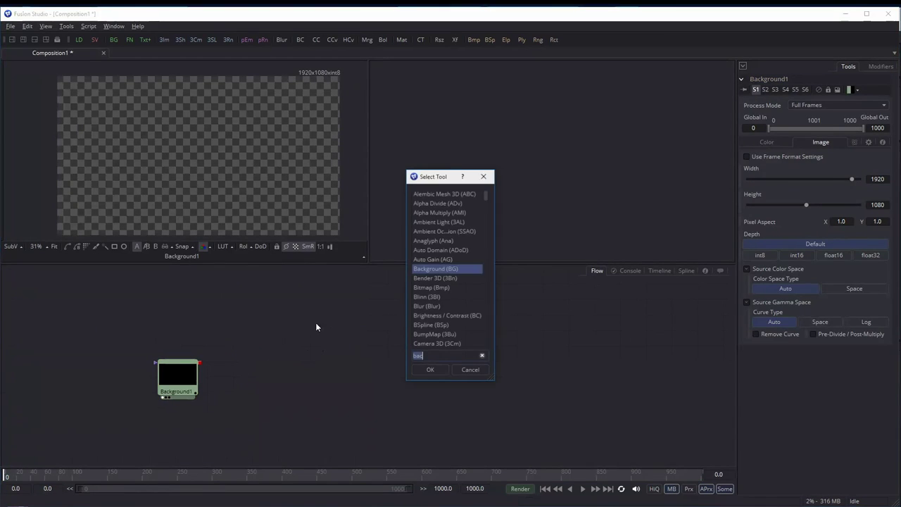
pyautogui.click(432, 369)
pyautogui.moveTo(797, 185); pyautogui.dragTo(862, 182)
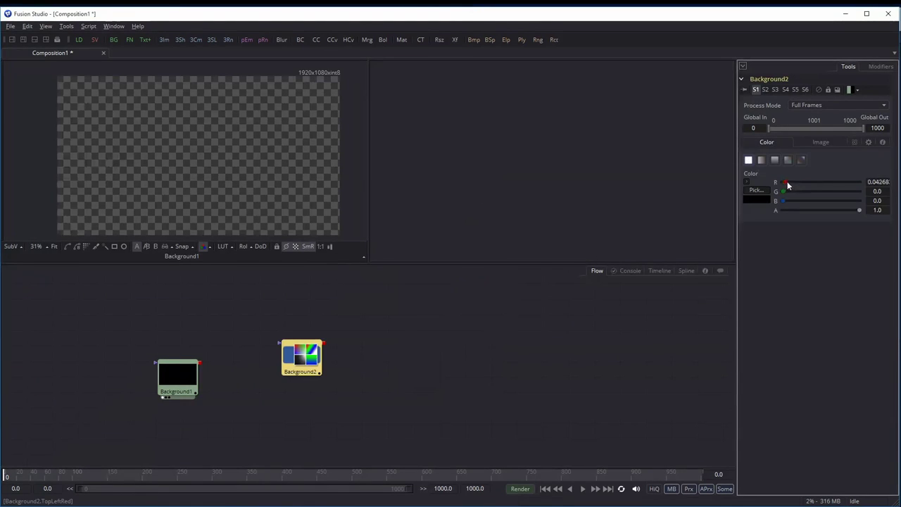
pyautogui.moveTo(308, 356); pyautogui.dragTo(308, 344)
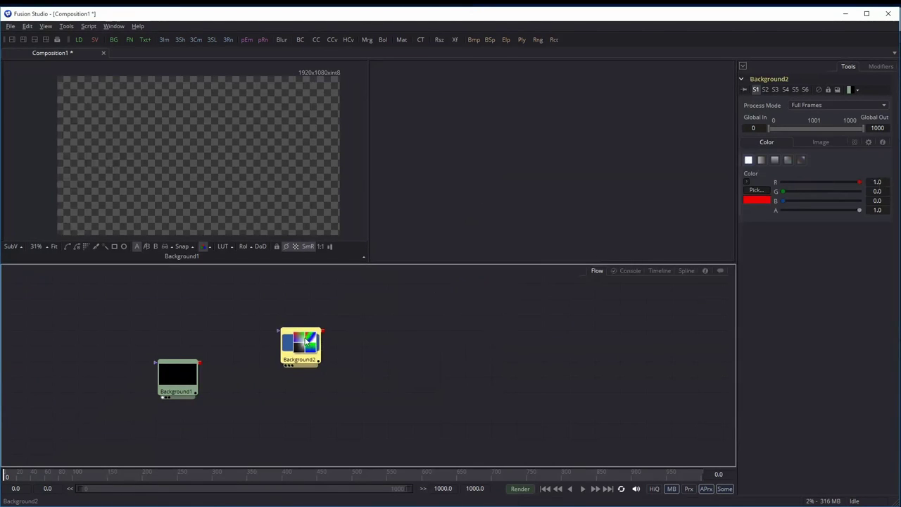
pyautogui.press('F2')
pyautogui.write('RED')
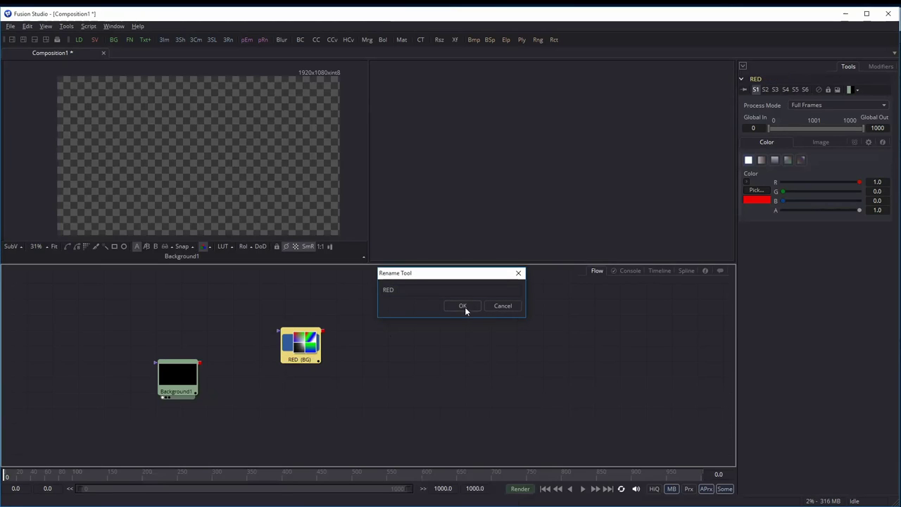
pyautogui.click(463, 305)
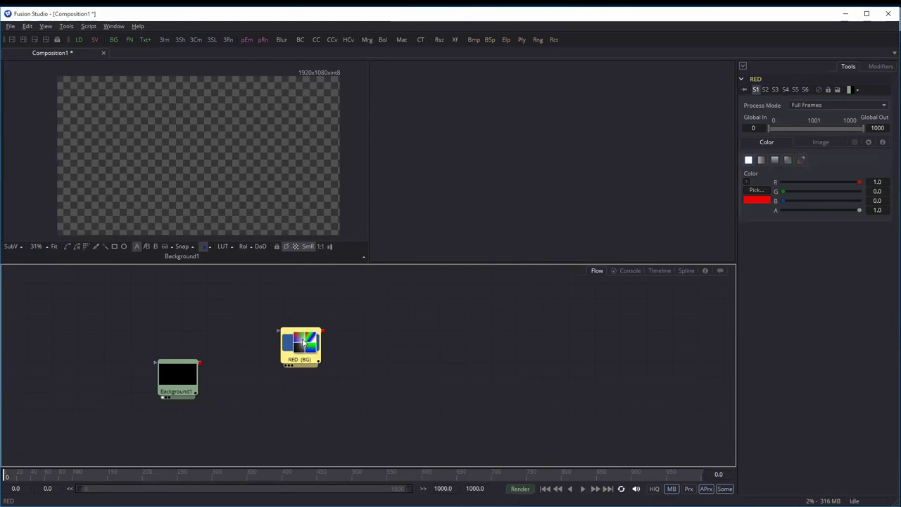
pyautogui.press('1')
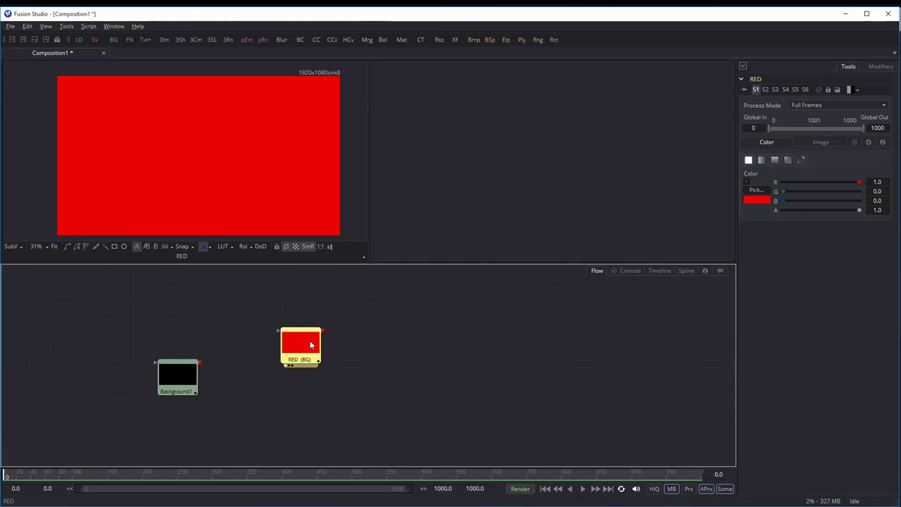
pyautogui.moveTo(305, 347); pyautogui.dragTo(278, 330)
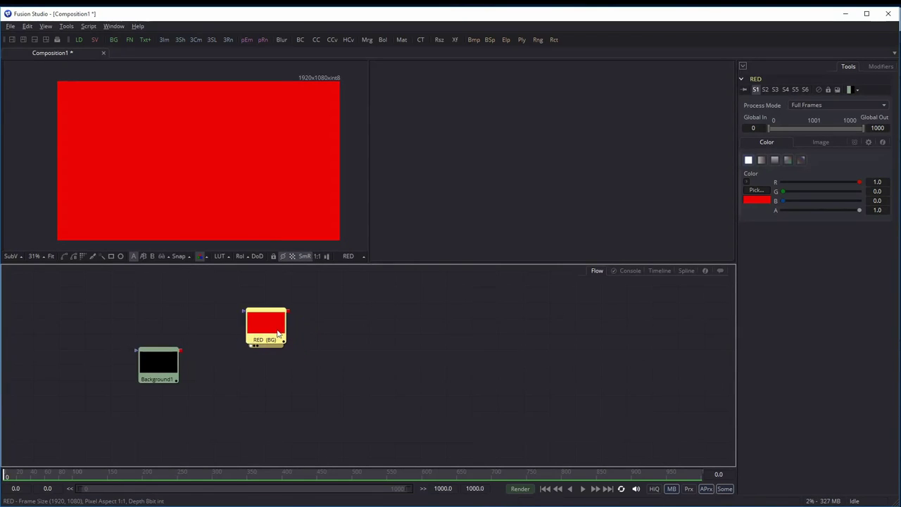
# Duplicate RED, change the copy to pure green and rename it GREEN
pyautogui.hotkey('ctrl', 'c')
pyautogui.hotkey('ctrl', 'v')
pyautogui.moveTo(359, 338); pyautogui.dragTo(337, 325)
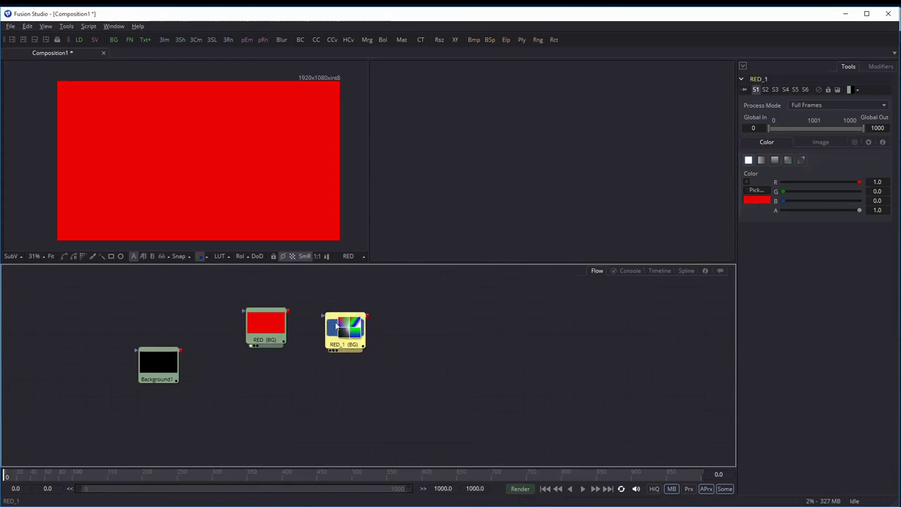
pyautogui.moveTo(858, 181)
pyautogui.mouseDown()
pyautogui.moveTo(779, 182)
pyautogui.moveTo(900, 199)
pyautogui.mouseUp()
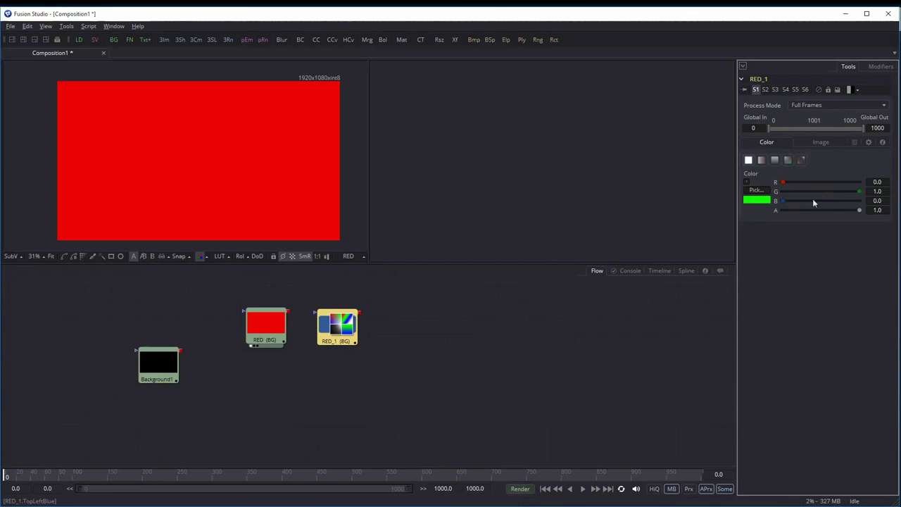
pyautogui.press('F2')
pyautogui.write('GREEN')
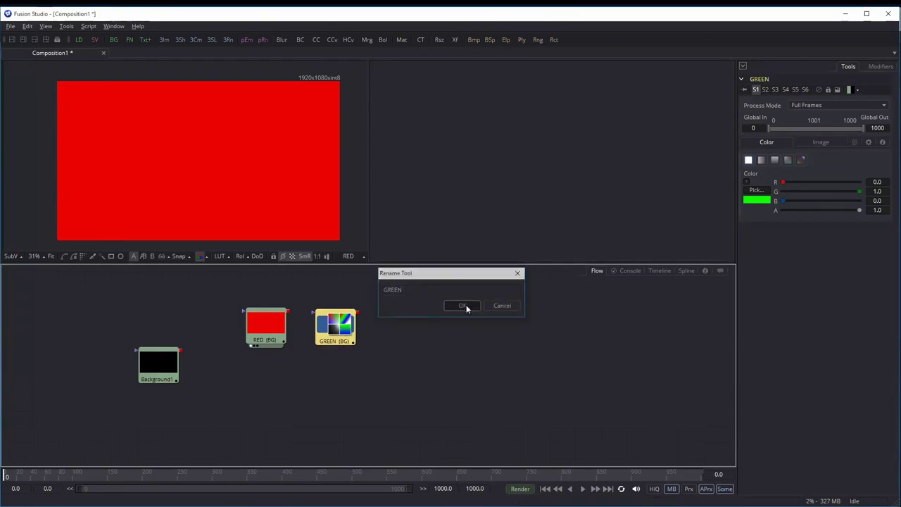
pyautogui.click(462, 306)
pyautogui.press('1')
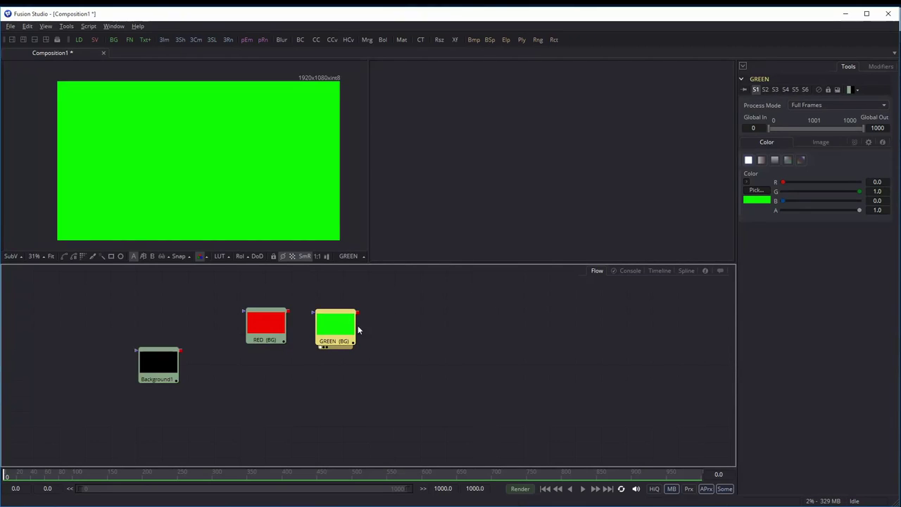
# Duplicate GREEN, set the copy to pure blue (green 0, blue 1.0) and rename it BLU
pyautogui.hotkey('ctrl', 'c')
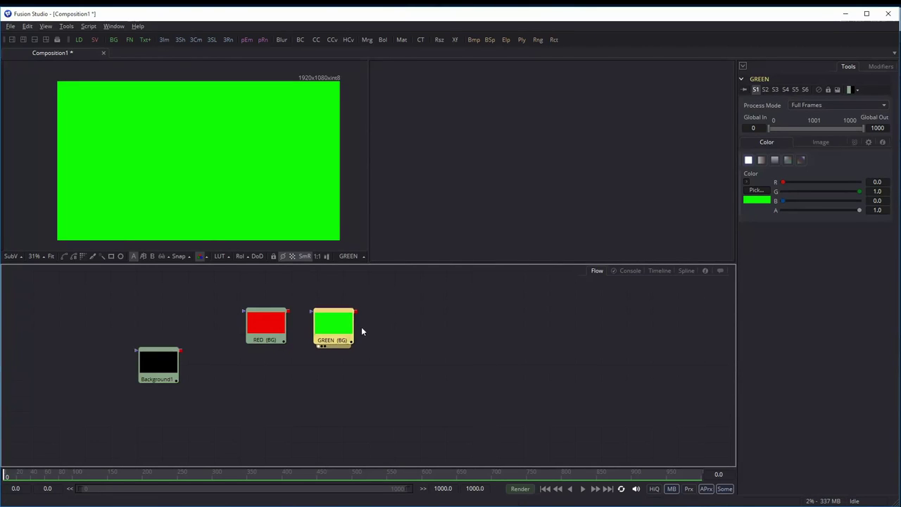
pyautogui.hotkey('ctrl', 'v')
pyautogui.moveTo(408, 322); pyautogui.dragTo(397, 310)
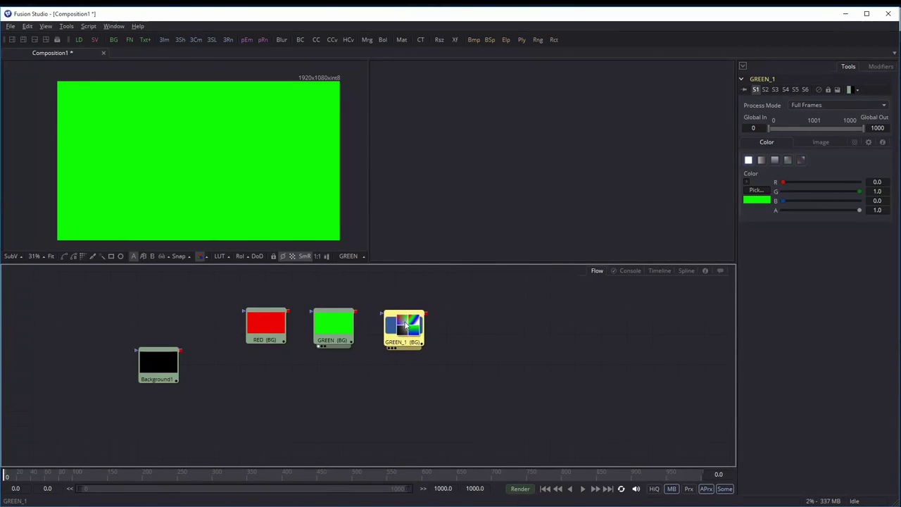
pyautogui.click(757, 196)
pyautogui.moveTo(783, 201); pyautogui.dragTo(892, 209)
pyautogui.click(406, 325)
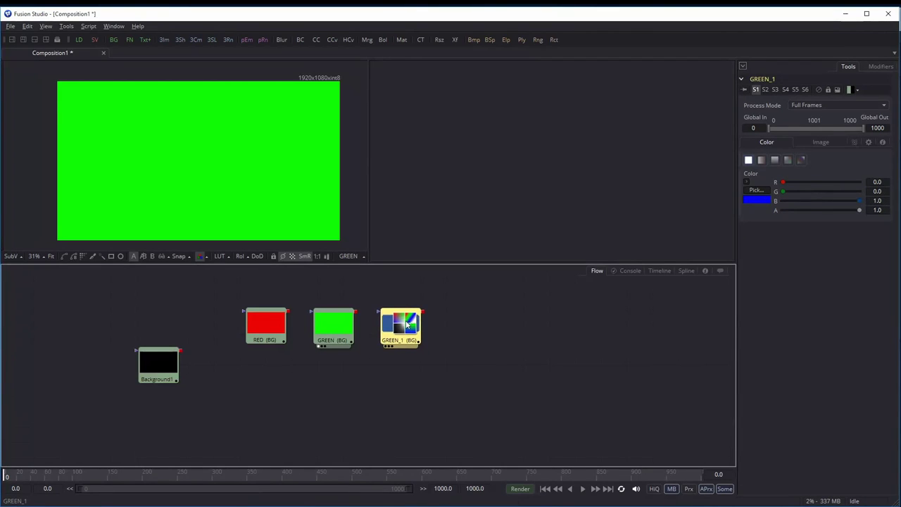
pyautogui.press('1')
pyautogui.press('F2')
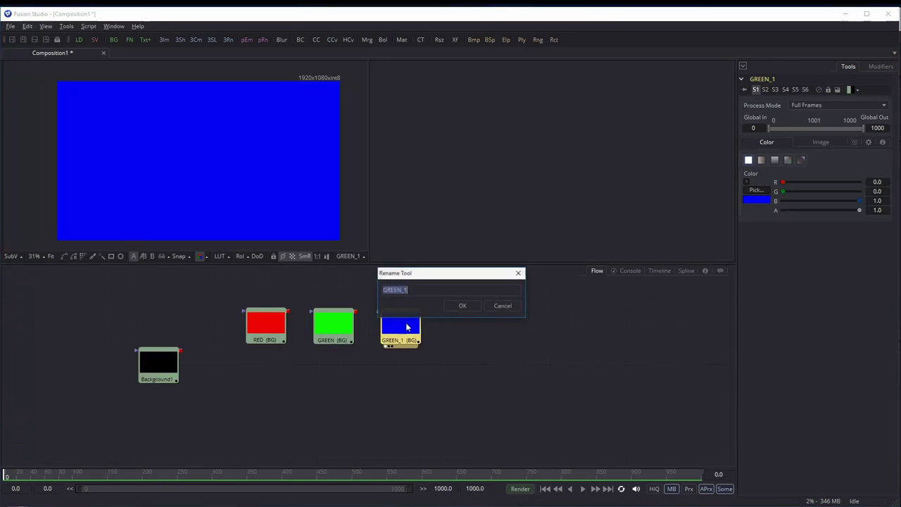
pyautogui.write('BLU')
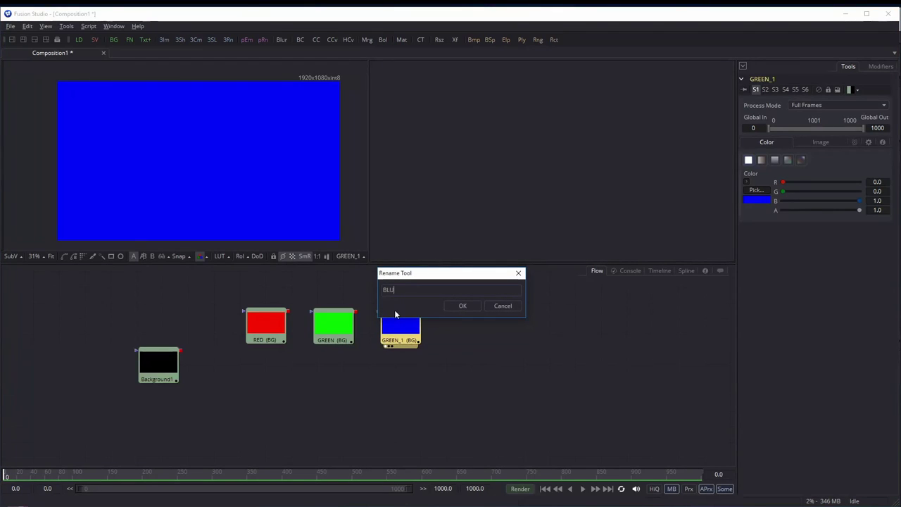
pyautogui.click(463, 307)
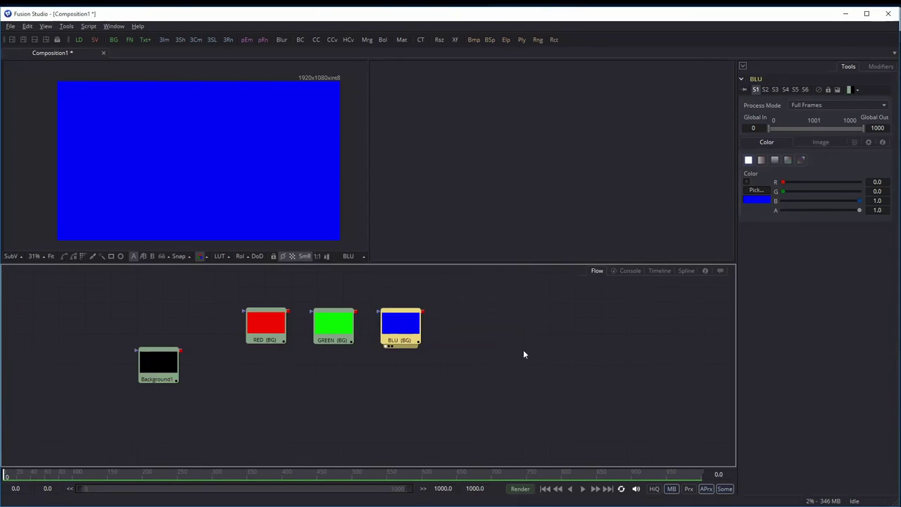
# Tidy the node layout by nudging Background1, BLU and RED into place
pyautogui.moveTo(156, 360); pyautogui.dragTo(158, 373)
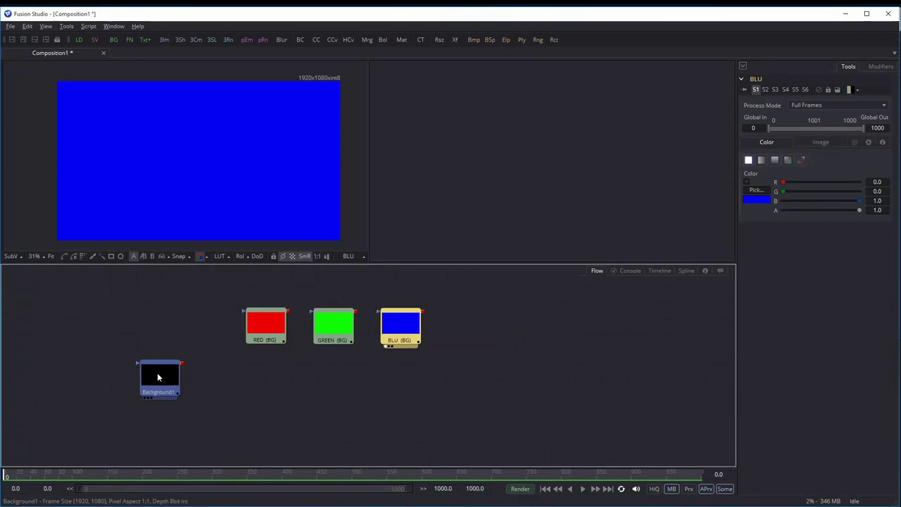
pyautogui.moveTo(400, 327); pyautogui.dragTo(407, 328)
pyautogui.moveTo(272, 332); pyautogui.dragTo(268, 334)
pyautogui.click(257, 372)
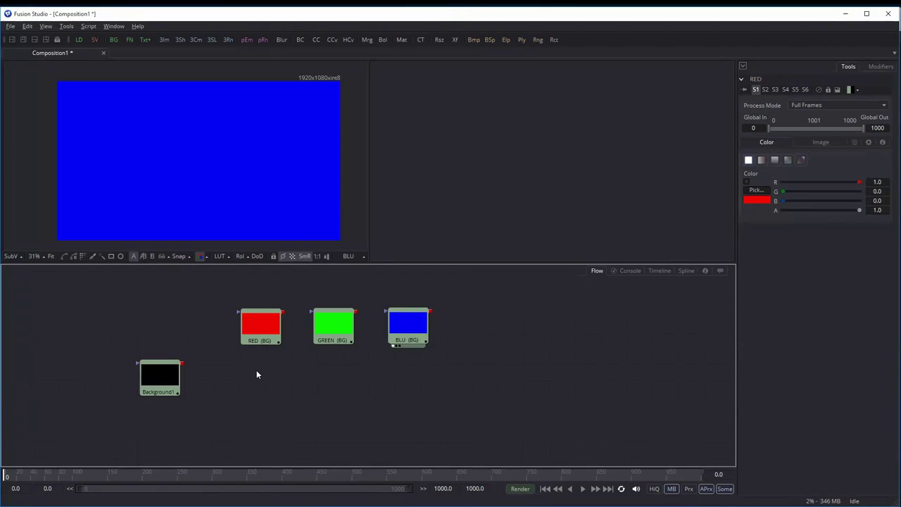
# Add Merge1 with Background1 as background and RED as foreground, viewing its full-frame red result
pyautogui.hotkey('ctrl', 'space')
pyautogui.write('merg')
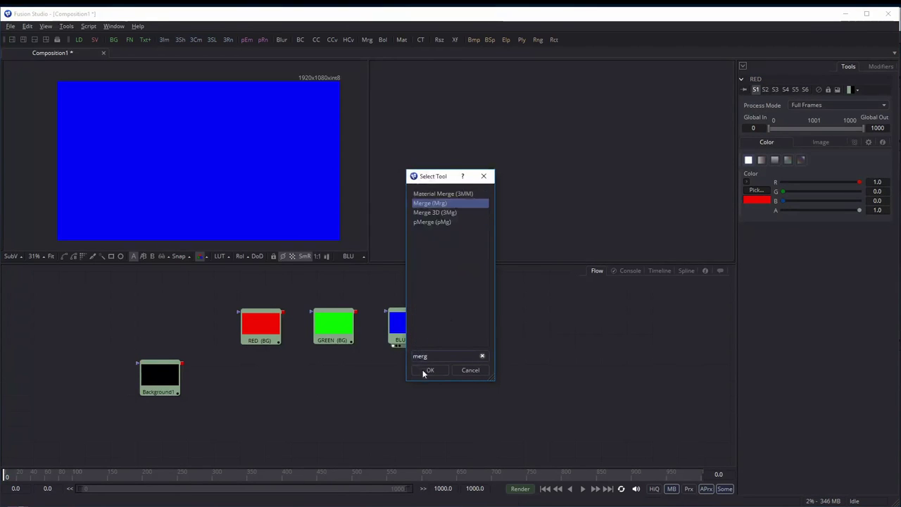
pyautogui.click(432, 370)
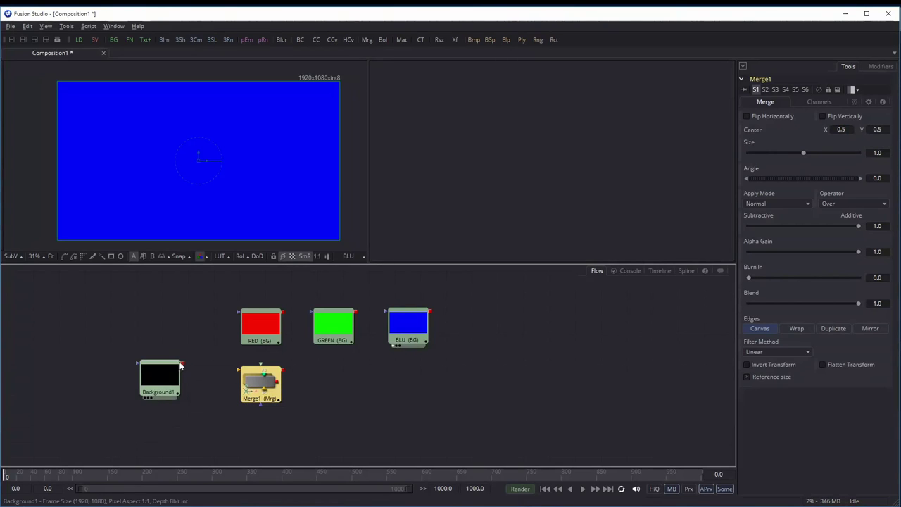
pyautogui.moveTo(182, 364); pyautogui.dragTo(264, 389)
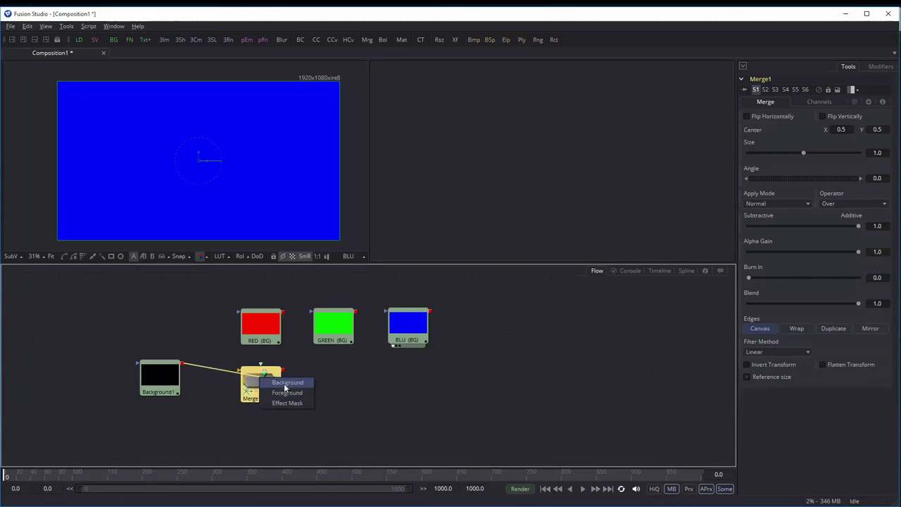
pyautogui.click(286, 382)
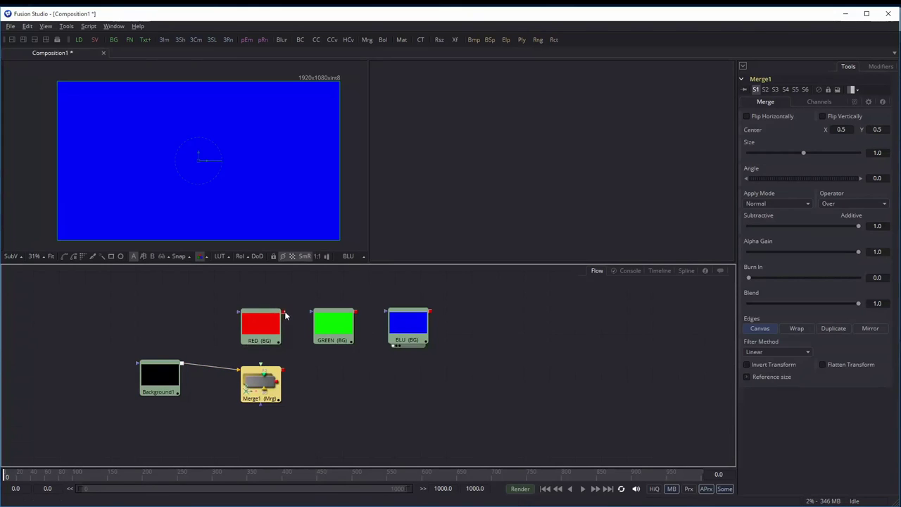
pyautogui.moveTo(283, 312); pyautogui.dragTo(265, 380)
pyautogui.click(288, 395)
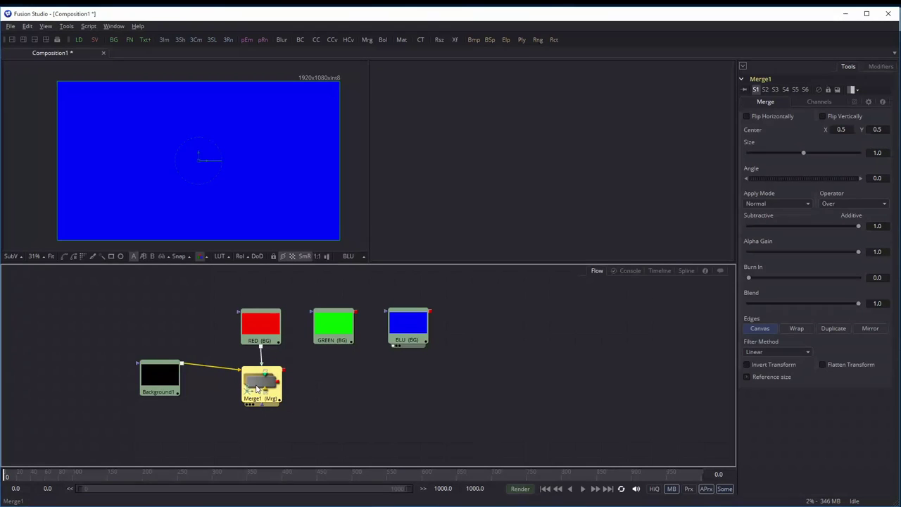
pyautogui.press('1')
pyautogui.click(178, 390)
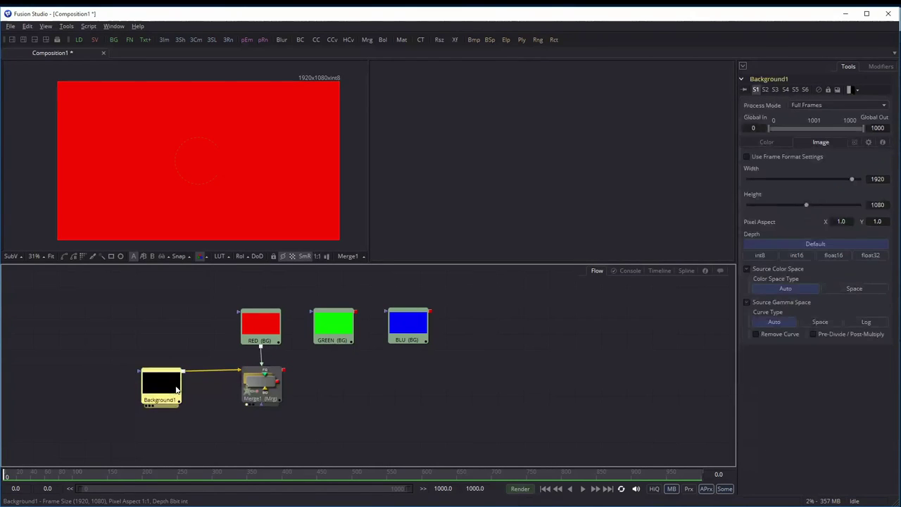
pyautogui.click(261, 325)
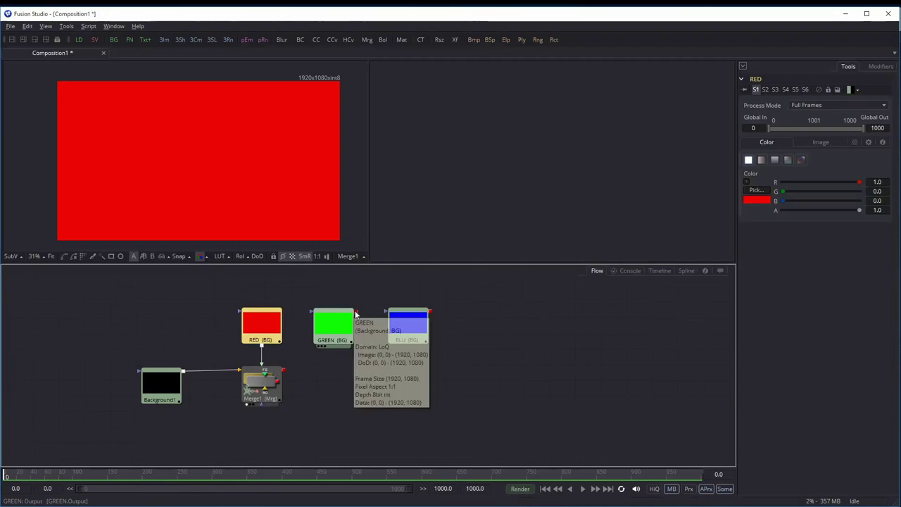
# Feed GREEN into Merge2 and BLU into Merge3, chained after Merge1, then inspect the merges
pyautogui.moveTo(356, 311)
pyautogui.mouseDown()
pyautogui.moveTo(350, 333)
pyautogui.moveTo(282, 371)
pyautogui.mouseUp()
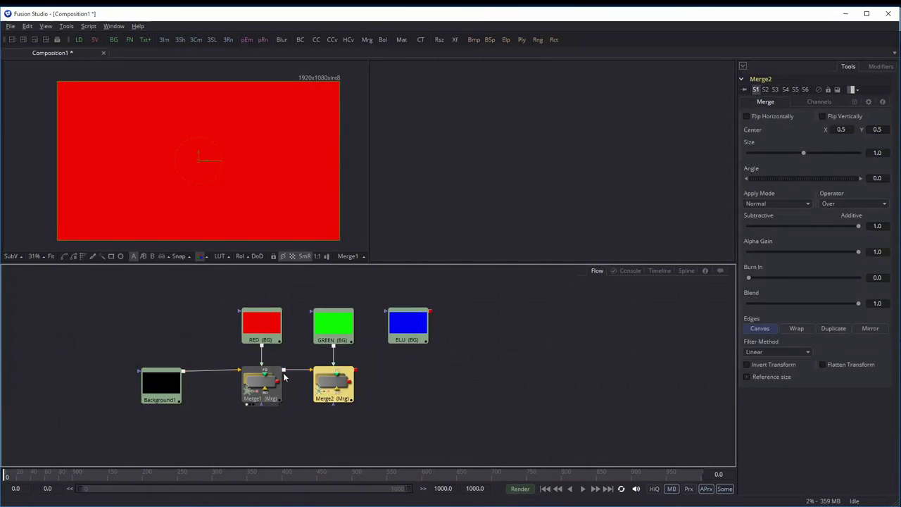
pyautogui.moveTo(430, 310); pyautogui.dragTo(358, 371)
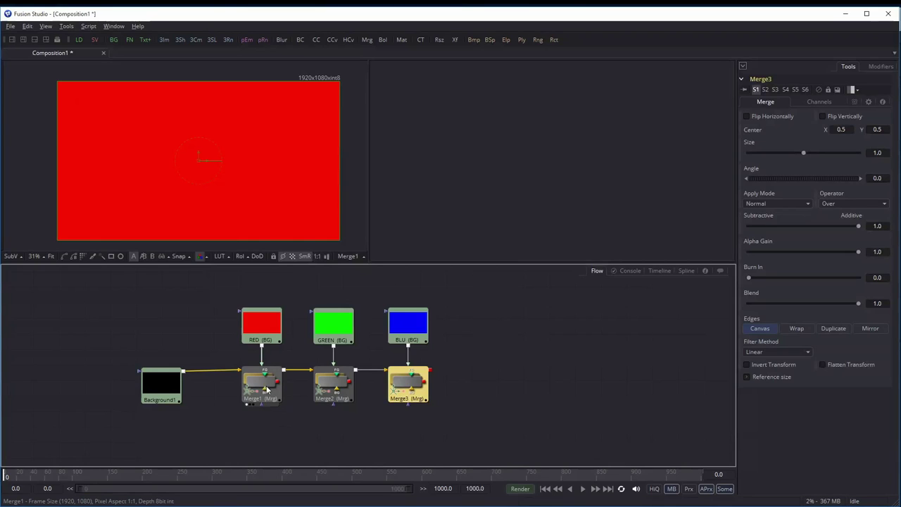
pyautogui.click(266, 389)
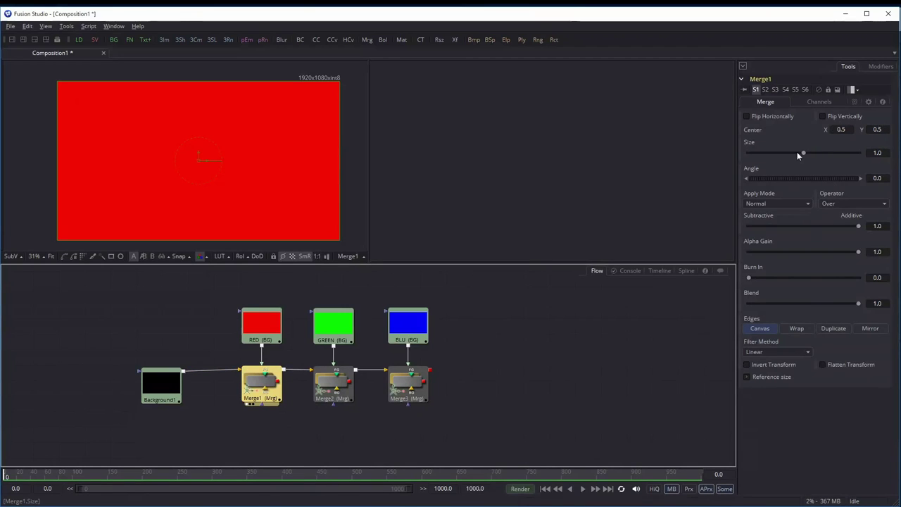
pyautogui.click(328, 390)
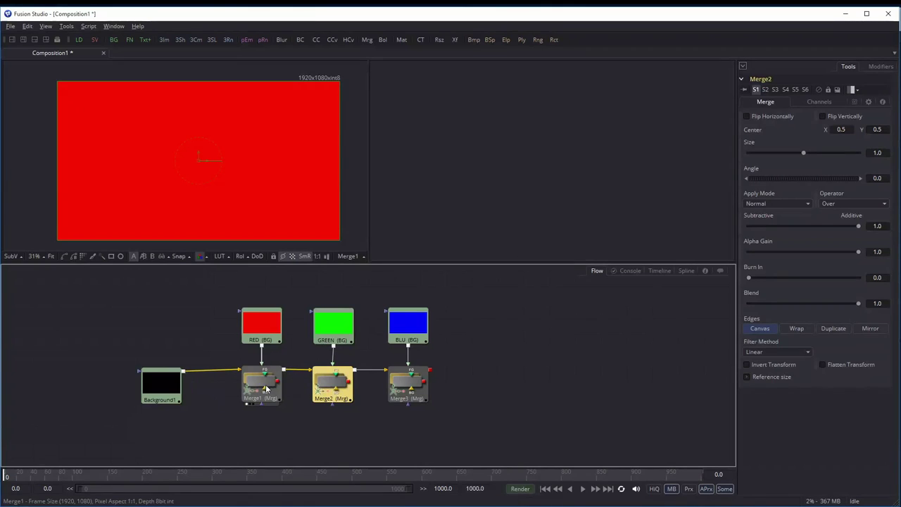
pyautogui.moveTo(497, 334); pyautogui.dragTo(503, 358)
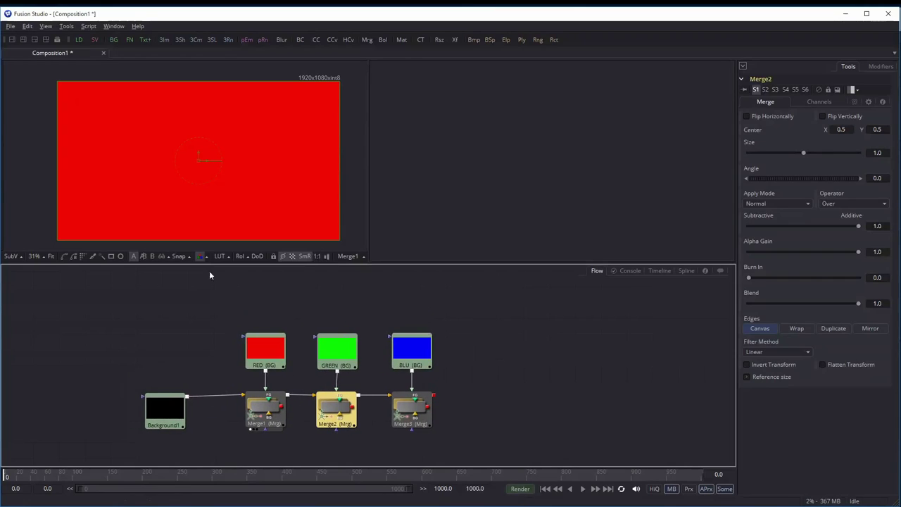
pyautogui.click(263, 339)
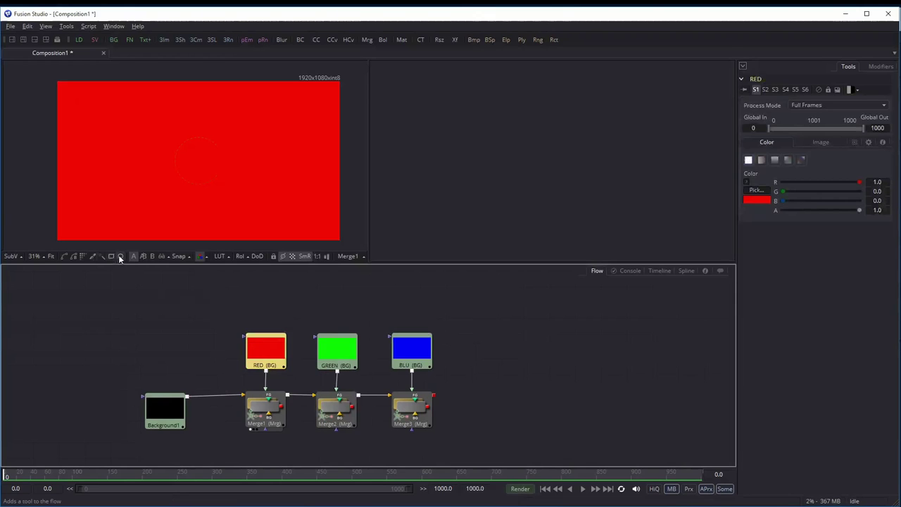
# Add a slightly shrunken Ellipse1 mask to RED, link it to GREEN and BLU, and preview the circles
pyautogui.click(121, 257)
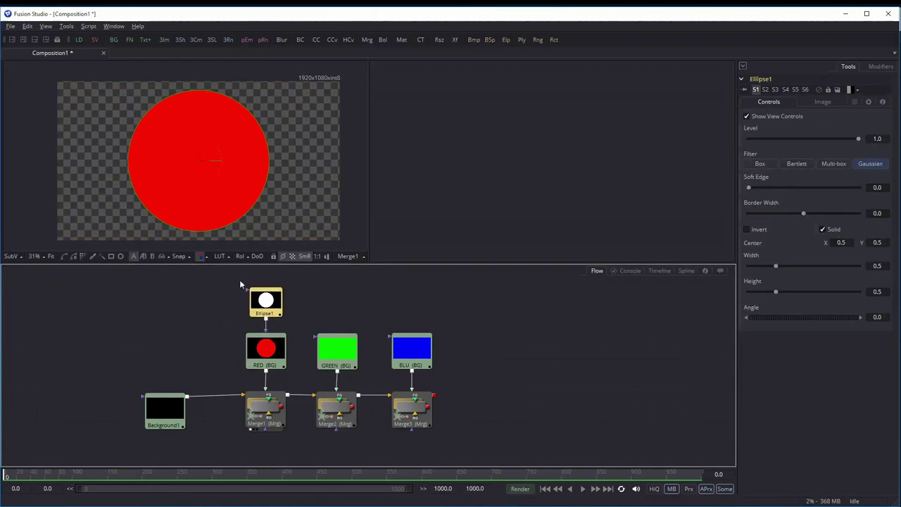
pyautogui.moveTo(247, 211); pyautogui.dragTo(236, 202)
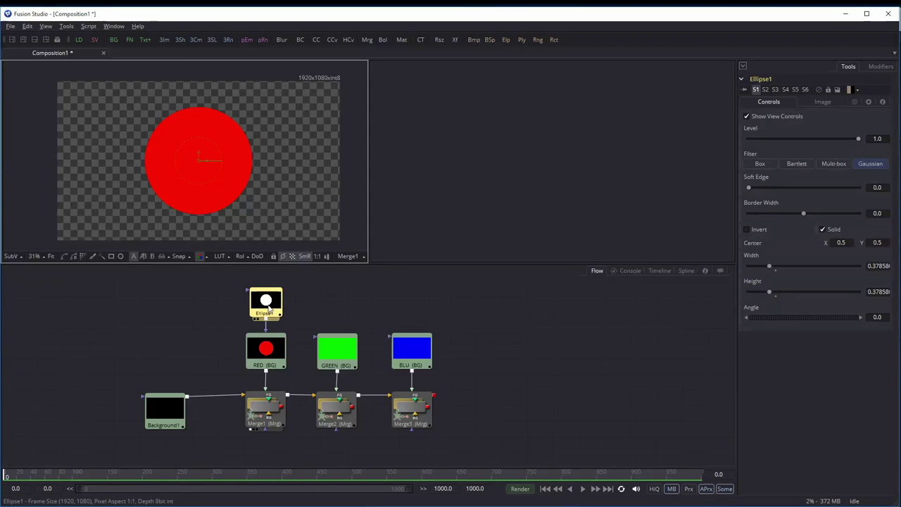
pyautogui.moveTo(269, 310)
pyautogui.mouseDown()
pyautogui.moveTo(347, 296)
pyautogui.moveTo(343, 347)
pyautogui.mouseUp()
pyautogui.moveTo(341, 303); pyautogui.dragTo(416, 348)
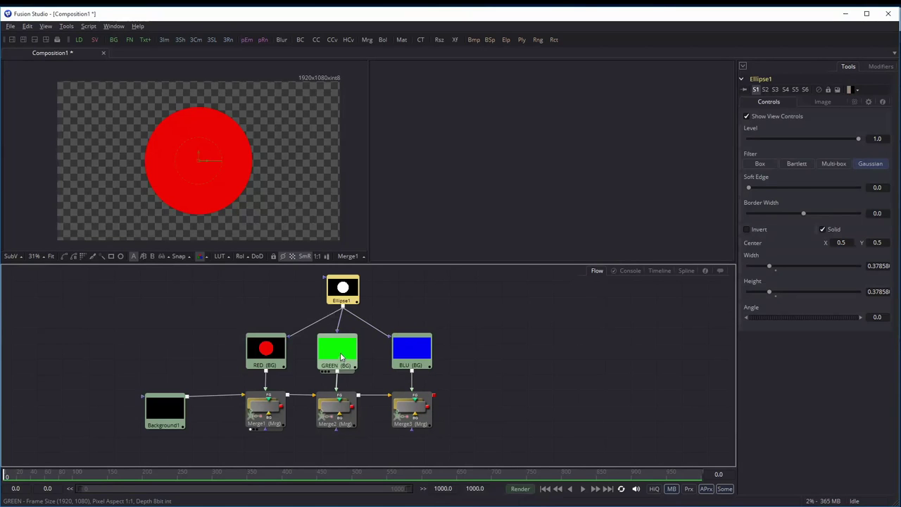
pyautogui.click(341, 358)
pyautogui.press('1')
pyautogui.click(414, 363)
# Shift red left via Merge1's center and raise blue up-left to 0.38/0.77 via Merge3
pyautogui.press('1')
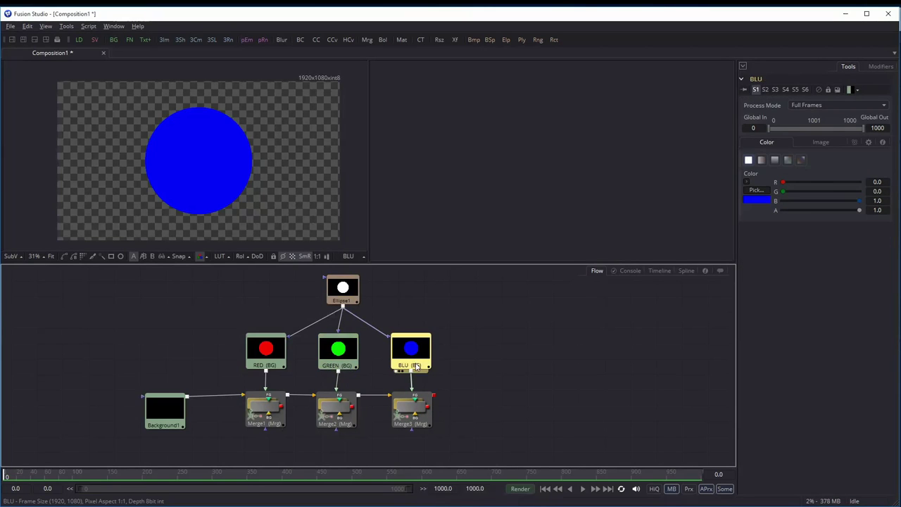
pyautogui.click(265, 410)
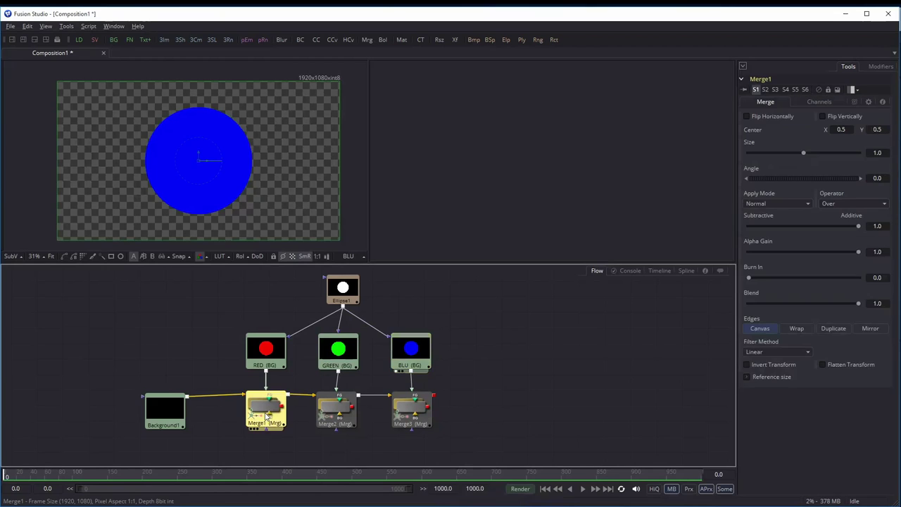
pyautogui.moveTo(206, 161); pyautogui.dragTo(181, 160)
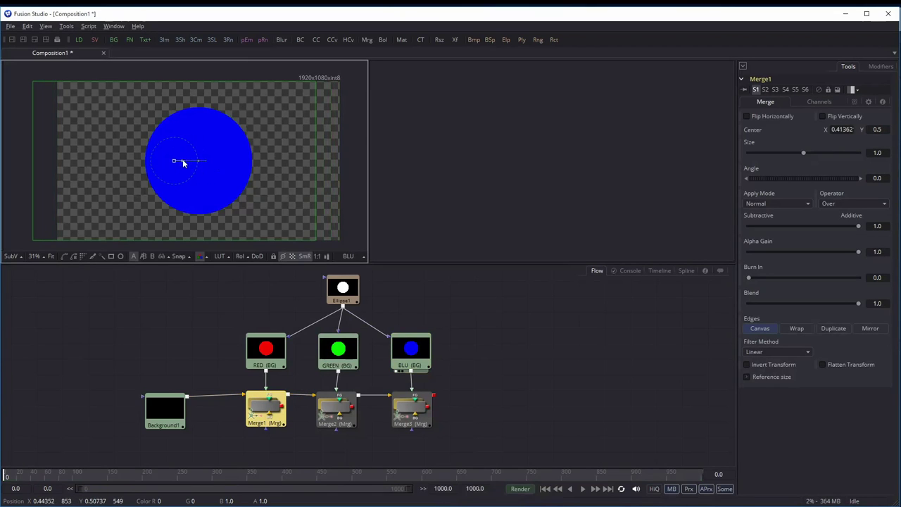
pyautogui.click(413, 412)
pyautogui.press('1')
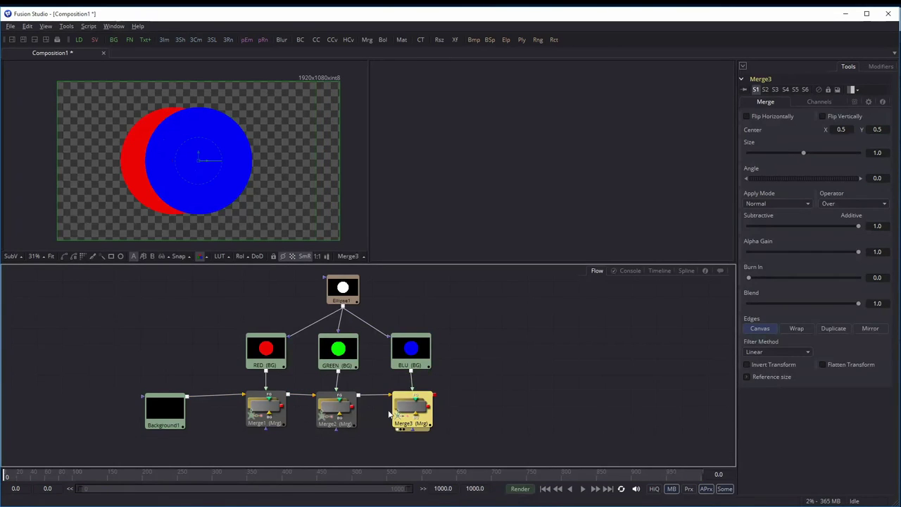
pyautogui.click(265, 410)
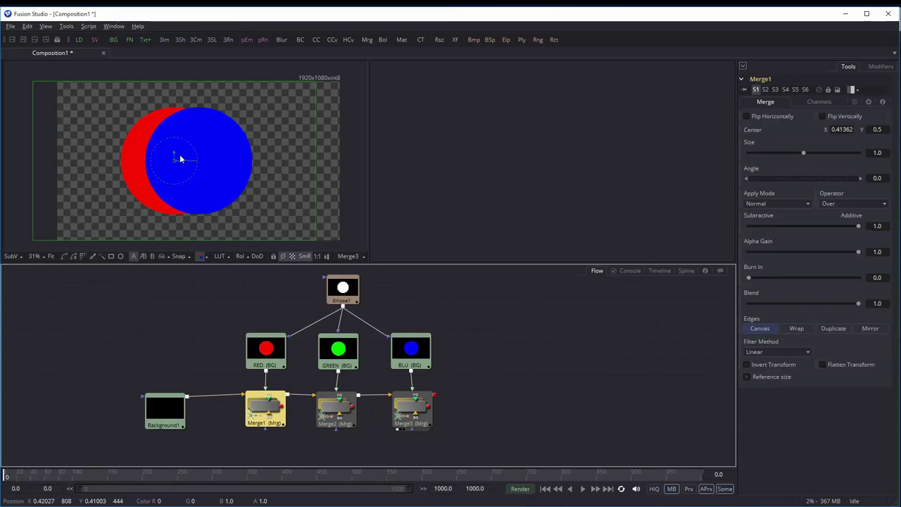
pyautogui.moveTo(182, 163); pyautogui.dragTo(150, 161)
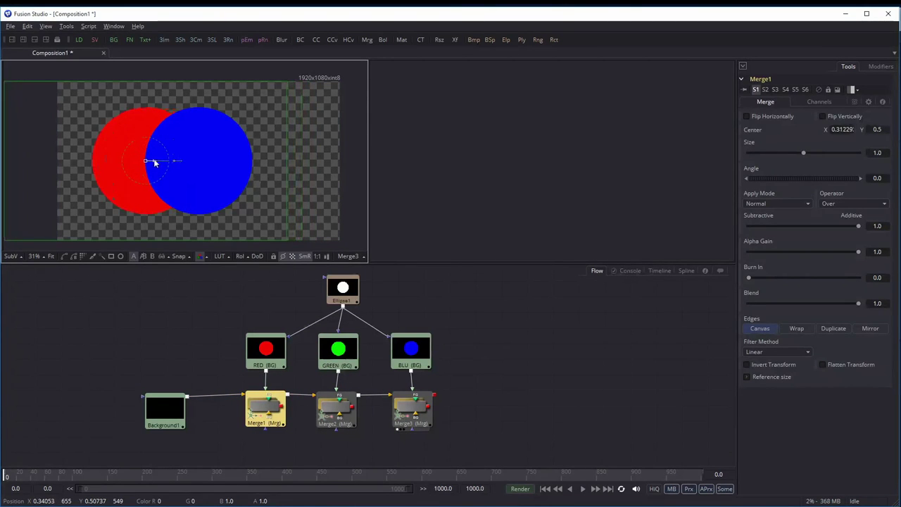
pyautogui.click(412, 409)
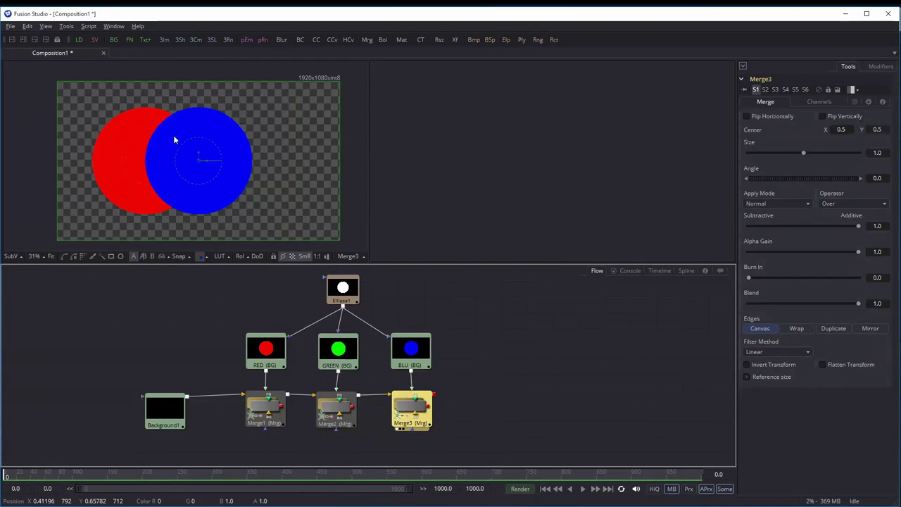
pyautogui.moveTo(198, 163); pyautogui.dragTo(167, 120)
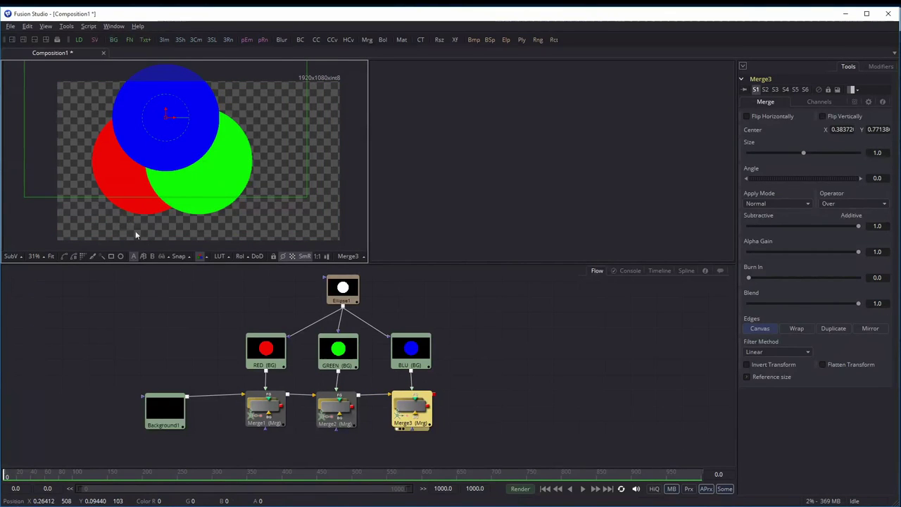
# Set Apply Mode to Screen on Merge3 (blue circle) and Merge2 (green circle)
pyautogui.click(766, 204)
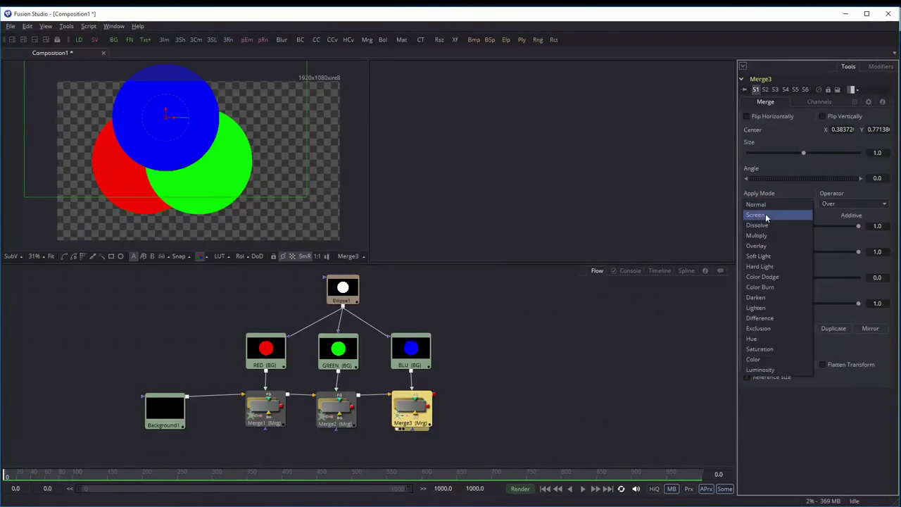
pyautogui.click(766, 213)
pyautogui.click(360, 400)
pyautogui.click(770, 204)
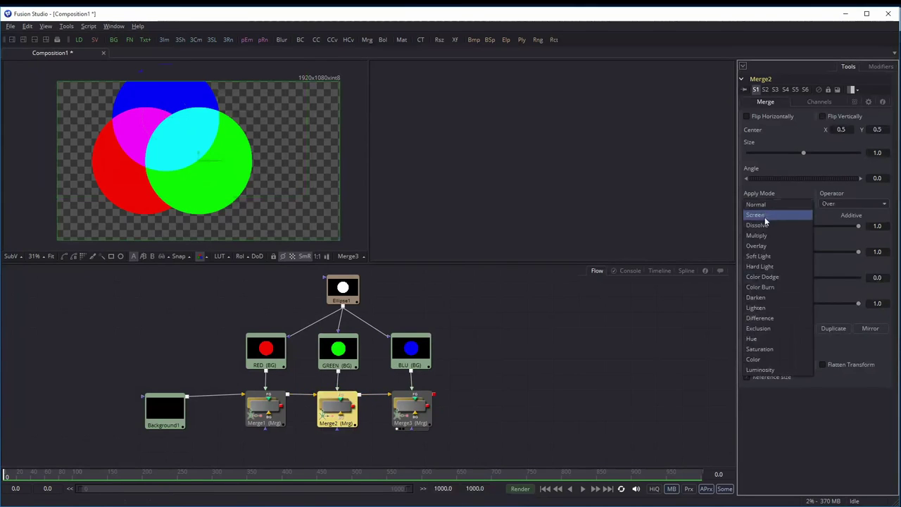
pyautogui.click(765, 215)
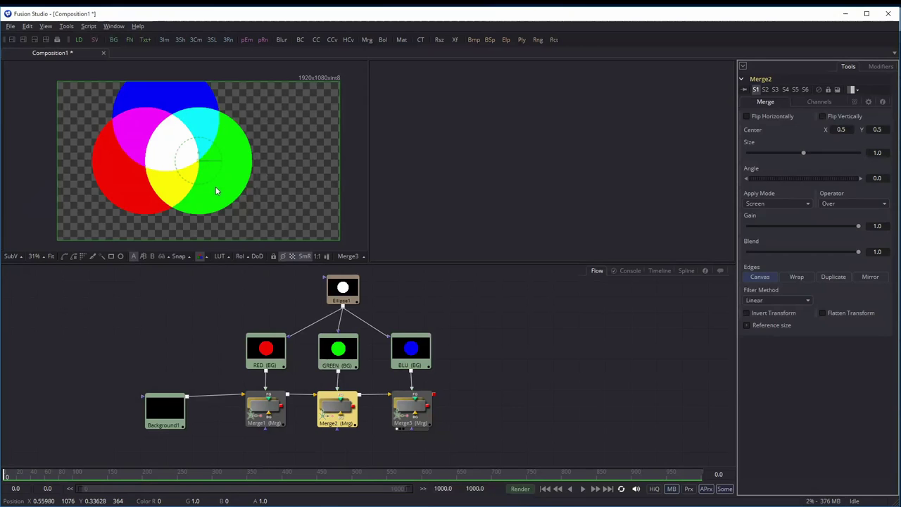
pyautogui.click(417, 415)
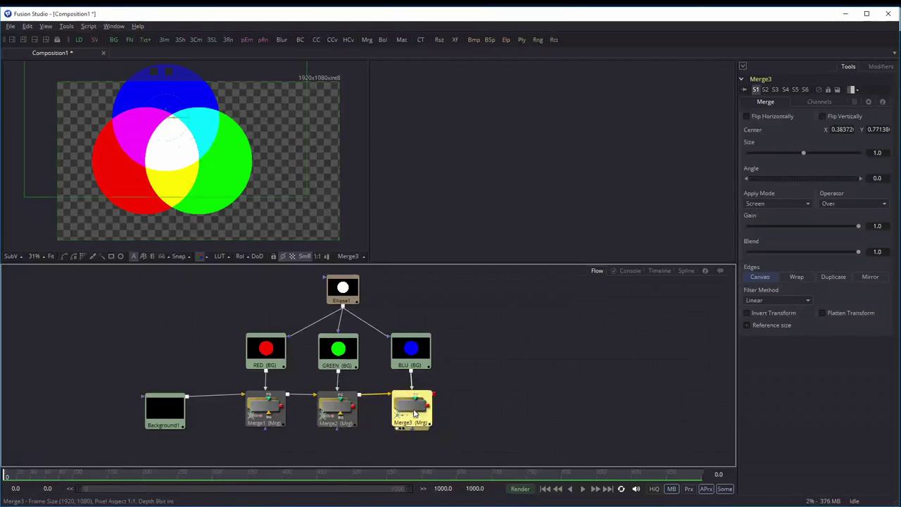
# Add a Transform node and connect it after Merge3
pyautogui.hotkey('shift', 'space')
pyautogui.write('tra')
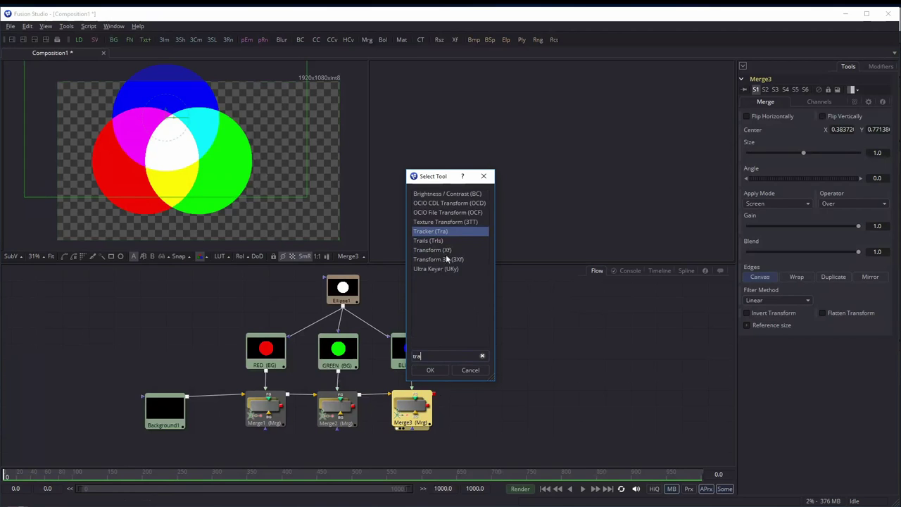
pyautogui.click(444, 251)
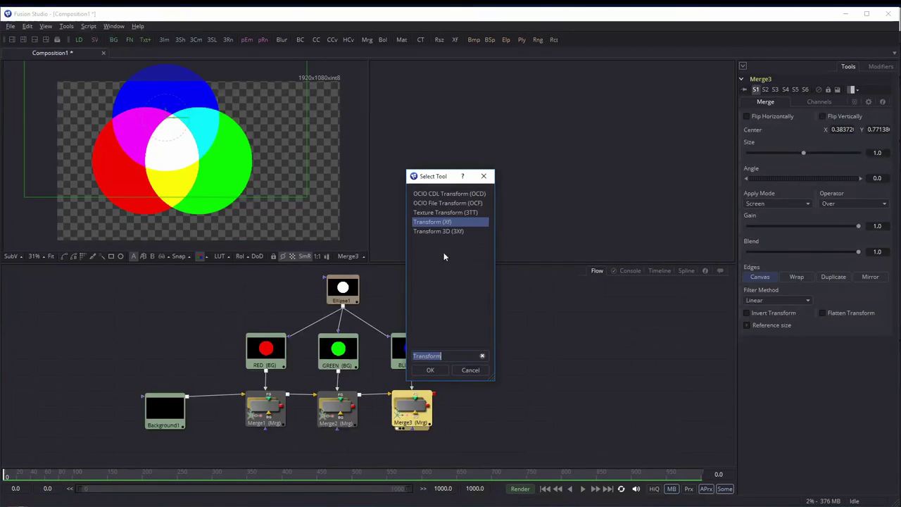
pyautogui.click(432, 370)
pyautogui.moveTo(414, 424)
pyautogui.mouseDown()
pyautogui.moveTo(495, 387)
pyautogui.moveTo(521, 243)
pyautogui.mouseUp()
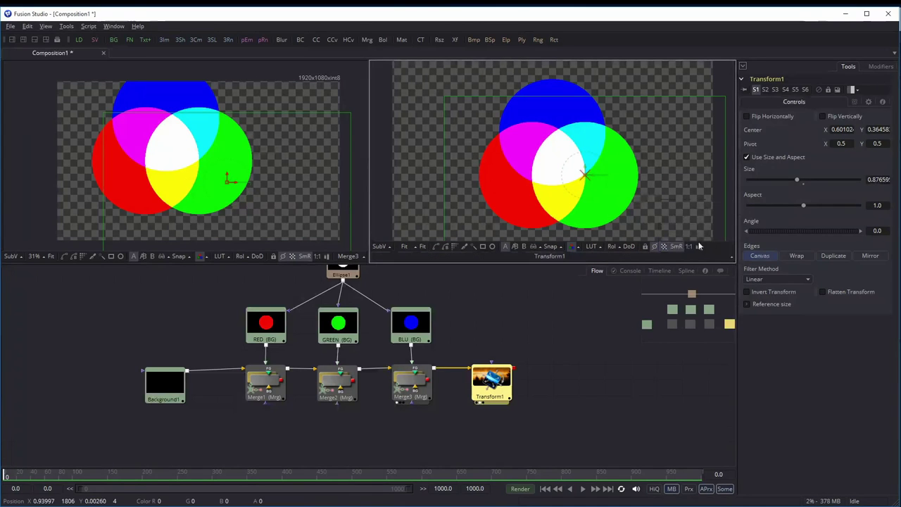
# Move Transform1's pivot to the white centre, set Size to 0.78 and keep Angle at 0
pyautogui.moveTo(578, 175); pyautogui.dragTo(554, 158)
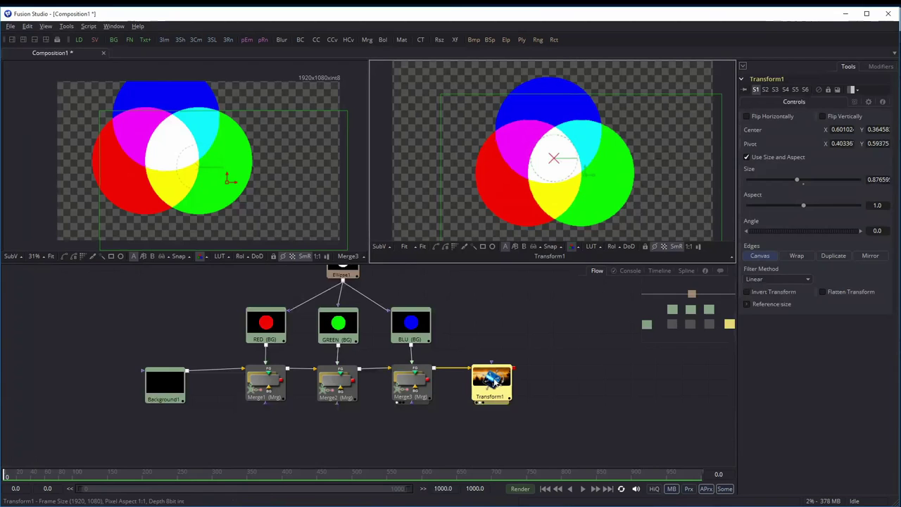
pyautogui.moveTo(816, 231)
pyautogui.mouseDown()
pyautogui.moveTo(794, 234)
pyautogui.moveTo(815, 231)
pyautogui.mouseUp()
pyautogui.moveTo(796, 177); pyautogui.dragTo(791, 182)
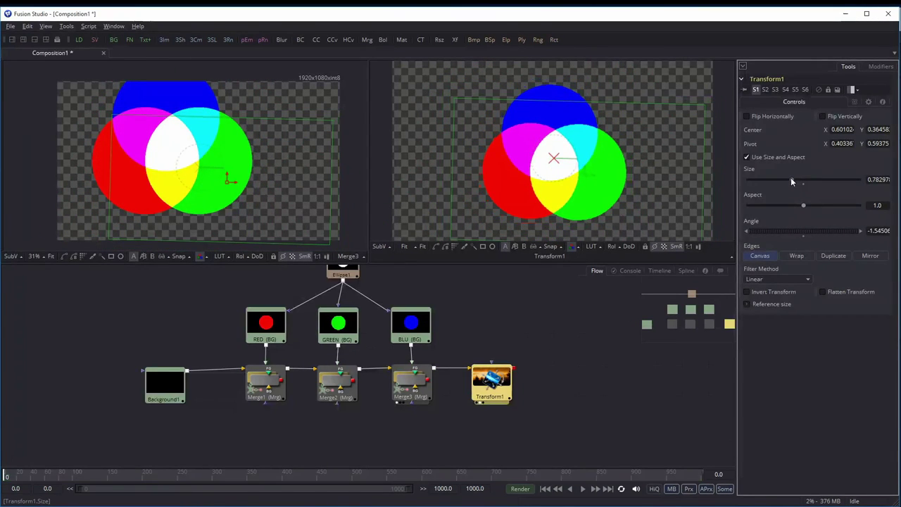
pyautogui.moveTo(809, 231)
pyautogui.mouseDown()
pyautogui.moveTo(783, 233)
pyautogui.moveTo(791, 230)
pyautogui.mouseUp()
pyautogui.doubleClick(803, 236)
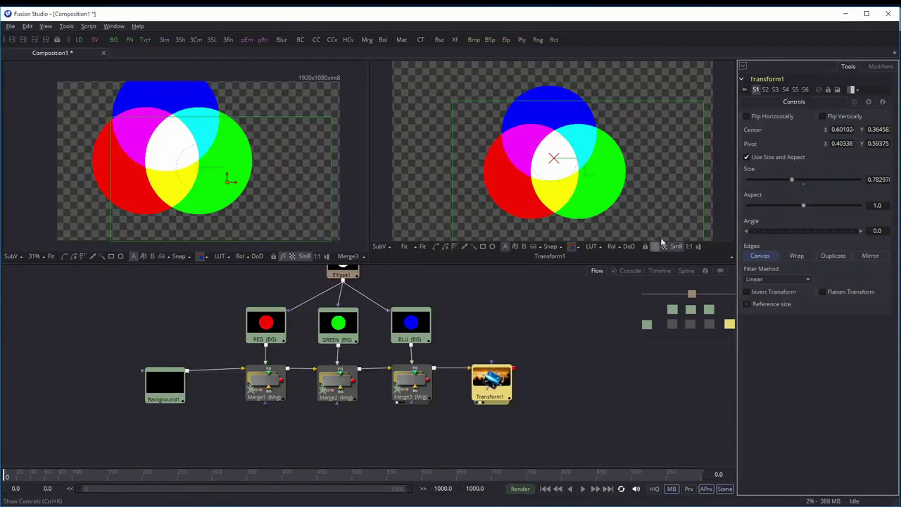
pyautogui.moveTo(539, 417); pyautogui.dragTo(479, 364)
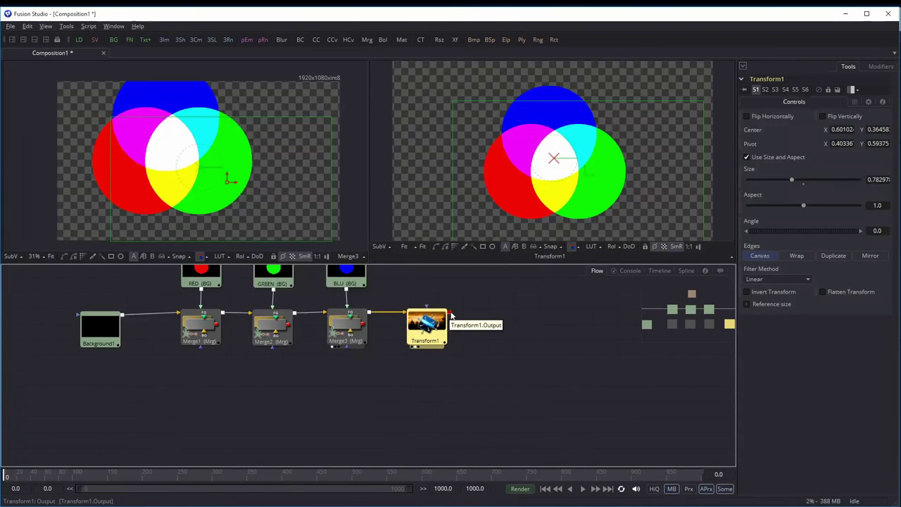
pyautogui.moveTo(479, 360); pyautogui.dragTo(429, 364)
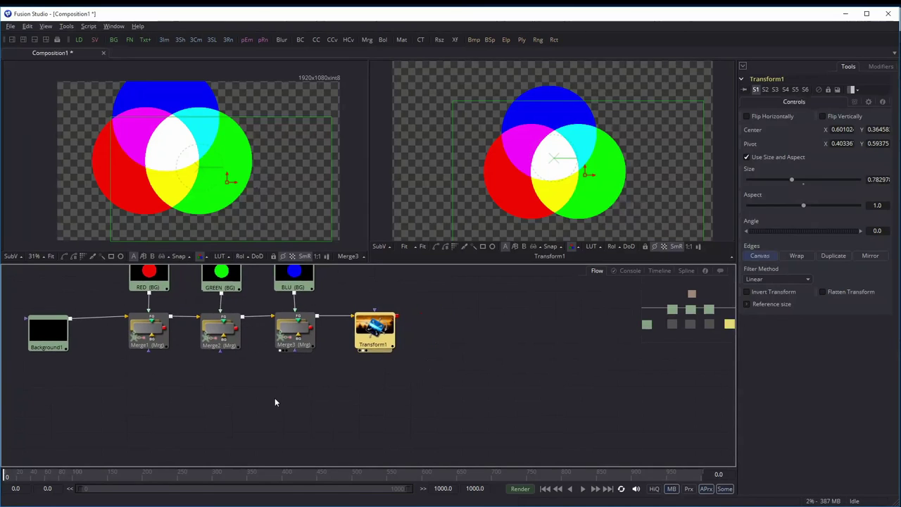
pyautogui.click(276, 401)
# Add Background2 and merge Transform1 over it three times as Merge4, Merge5 and Merge6
pyautogui.moveTo(113, 365); pyautogui.dragTo(149, 369)
pyautogui.hotkey('ctrl', 'space')
pyautogui.write('ba')
pyautogui.click(427, 372)
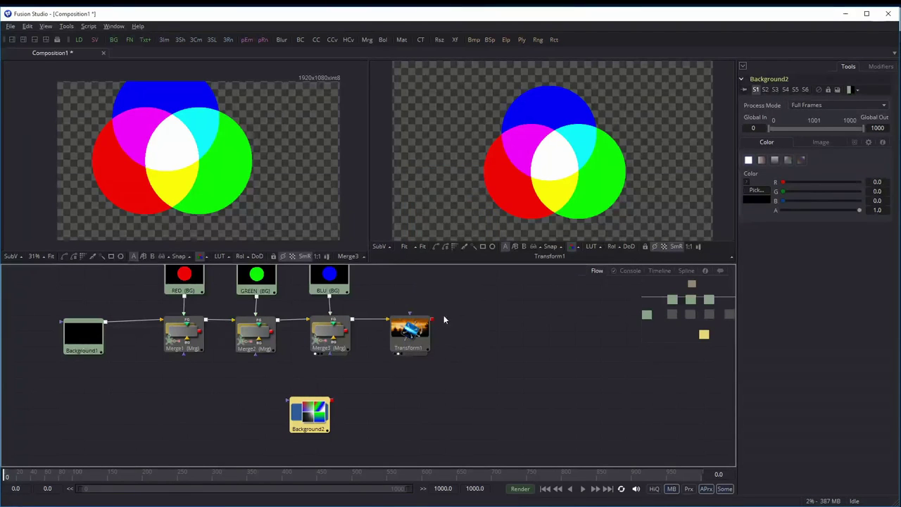
pyautogui.moveTo(434, 322); pyautogui.dragTo(324, 410)
pyautogui.press('2')
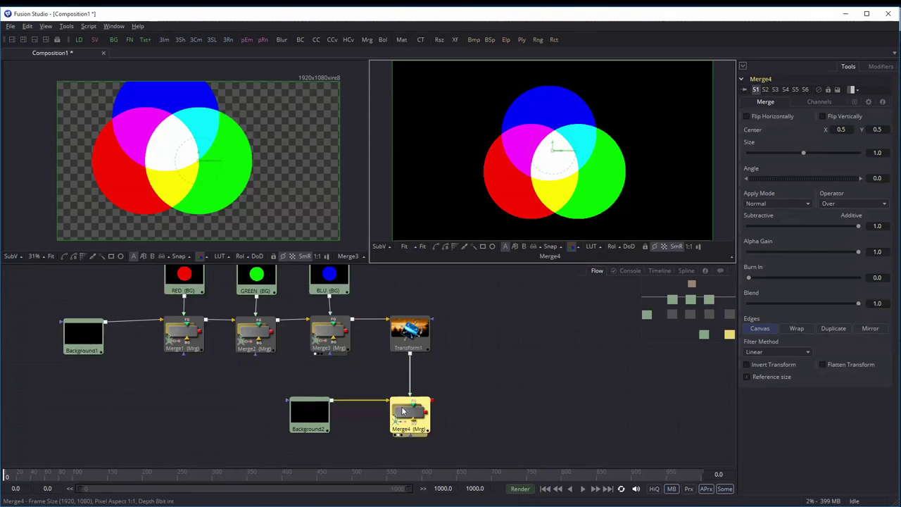
pyautogui.moveTo(410, 354); pyautogui.dragTo(430, 400)
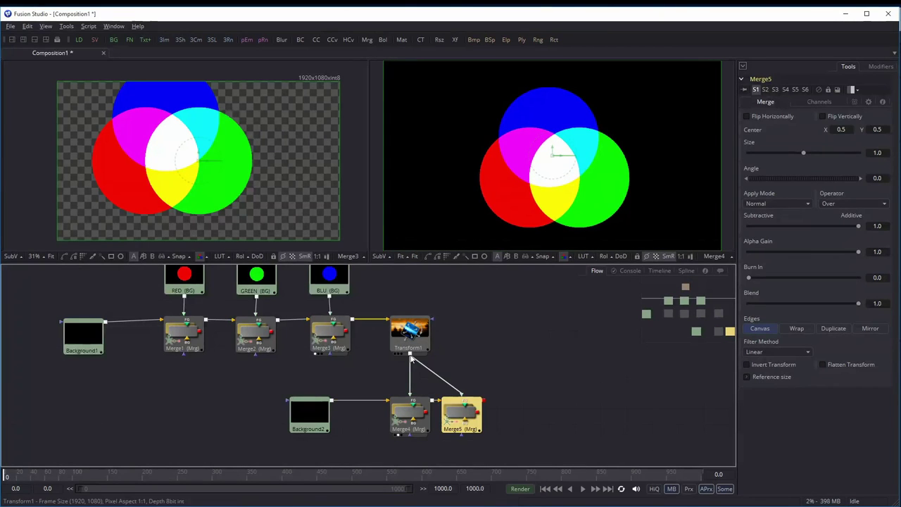
pyautogui.moveTo(412, 359); pyautogui.dragTo(484, 401)
pyautogui.moveTo(412, 335); pyautogui.dragTo(463, 336)
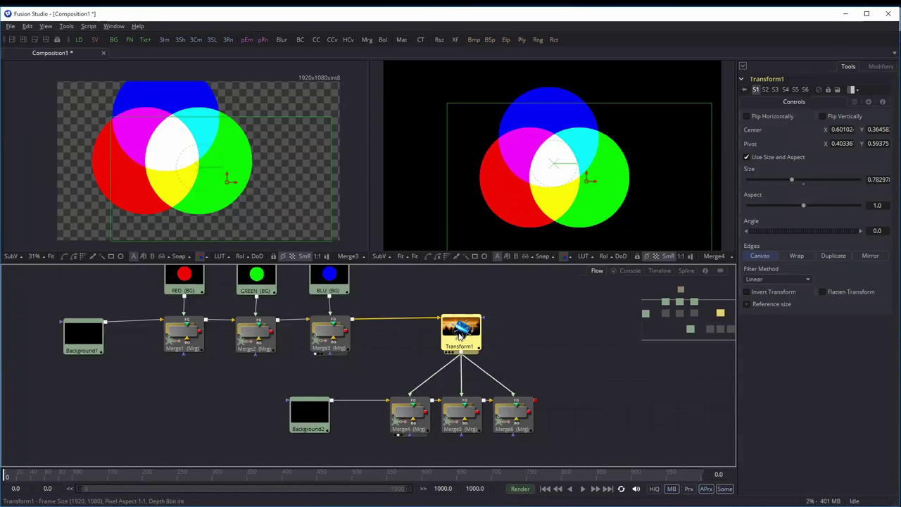
# Offset Merge4's copy left and Merge6's copy right, then shrink Transform1 to size 0.56
pyautogui.click(409, 415)
pyautogui.moveTo(560, 159); pyautogui.dragTo(463, 157)
pyautogui.click(502, 435)
pyautogui.click(521, 419)
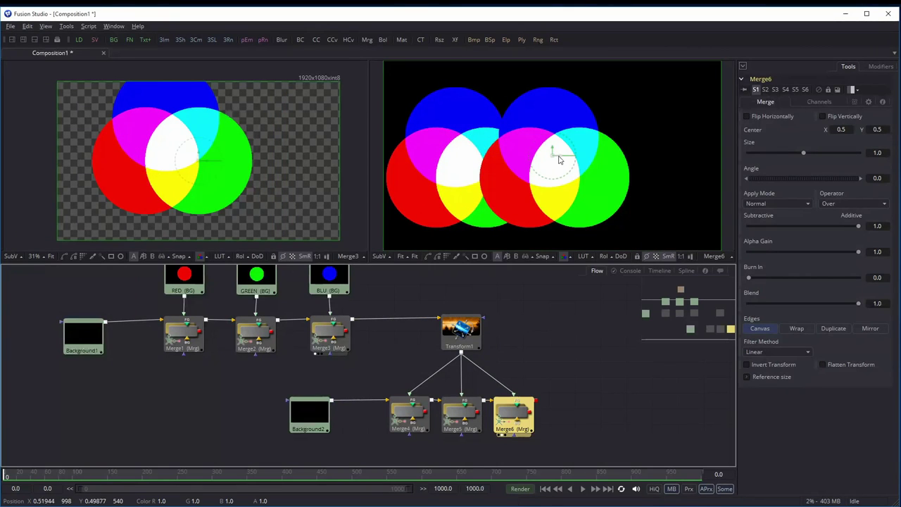
pyautogui.moveTo(560, 160); pyautogui.dragTo(651, 161)
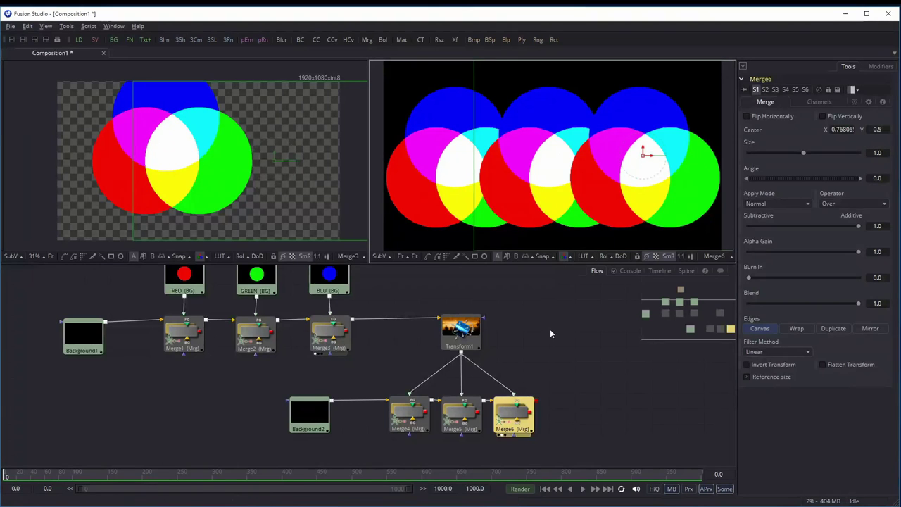
pyautogui.click(462, 331)
pyautogui.moveTo(804, 179); pyautogui.dragTo(780, 180)
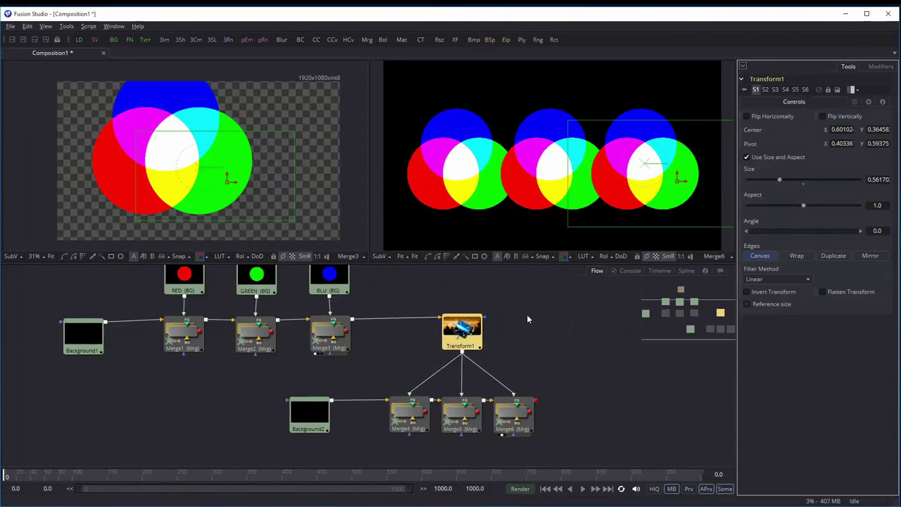
# Nudge Transform1's centre slightly and rotate the clusters around their pivot
pyautogui.rightClick(661, 202)
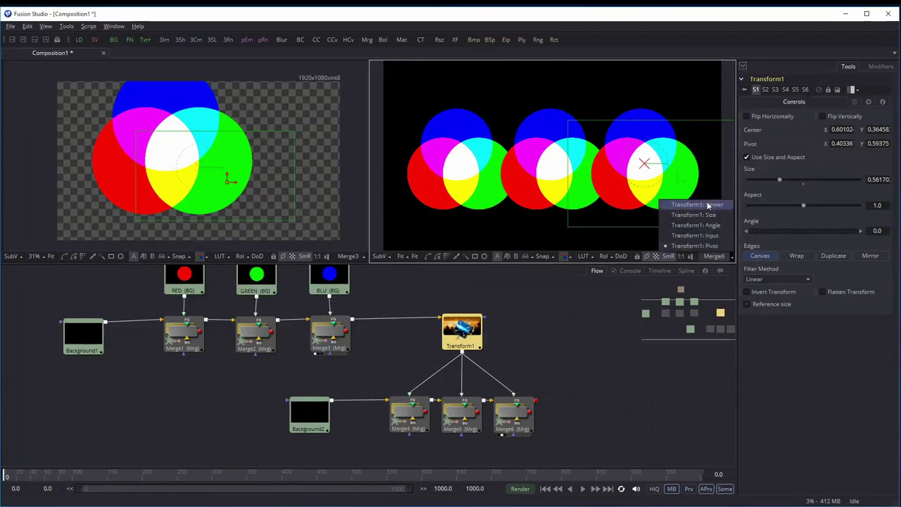
pyautogui.click(710, 205)
pyautogui.moveTo(669, 177); pyautogui.dragTo(653, 203)
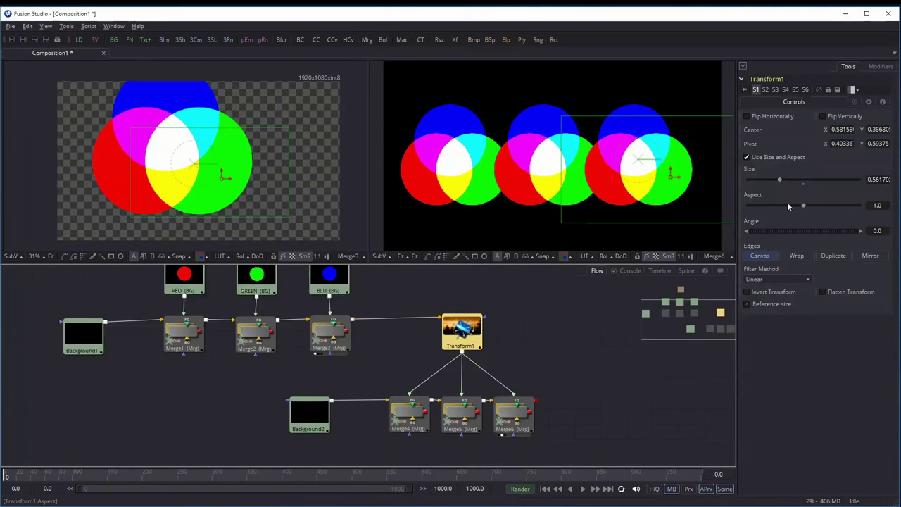
pyautogui.moveTo(792, 231)
pyautogui.mouseDown()
pyautogui.moveTo(783, 231)
pyautogui.moveTo(829, 232)
pyautogui.moveTo(812, 240)
pyautogui.mouseUp()
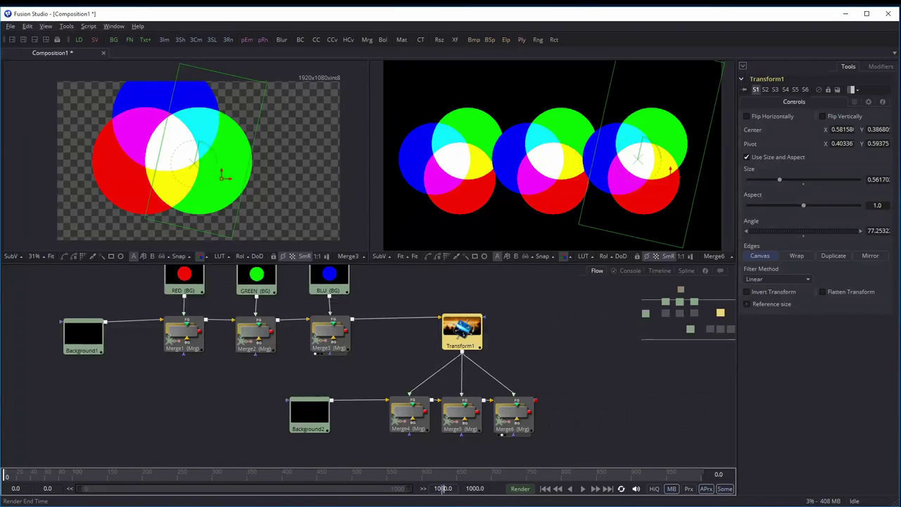
# Set the render end to frame 50 and key Transform1's Angle to 720 degrees
pyautogui.click(457, 489)
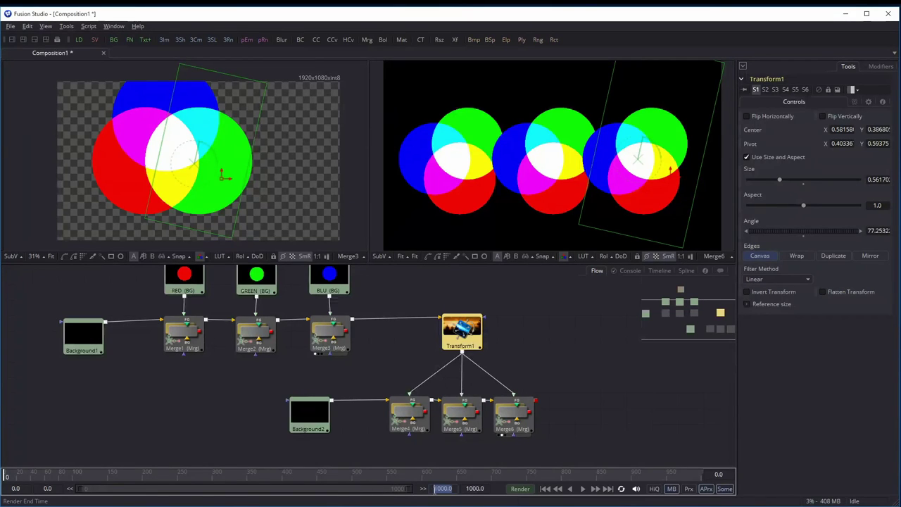
pyautogui.write('50')
pyautogui.press('Return')
pyautogui.click(474, 489)
pyautogui.write('50')
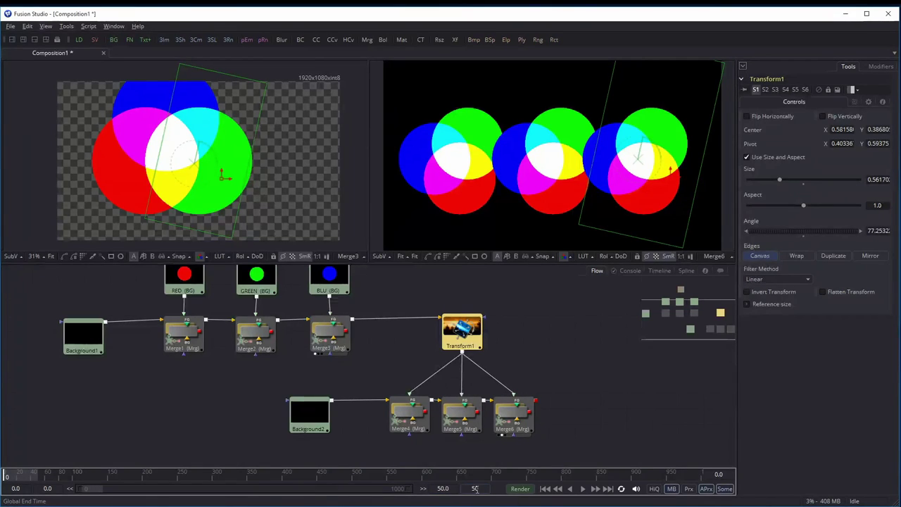
pyautogui.press('Return')
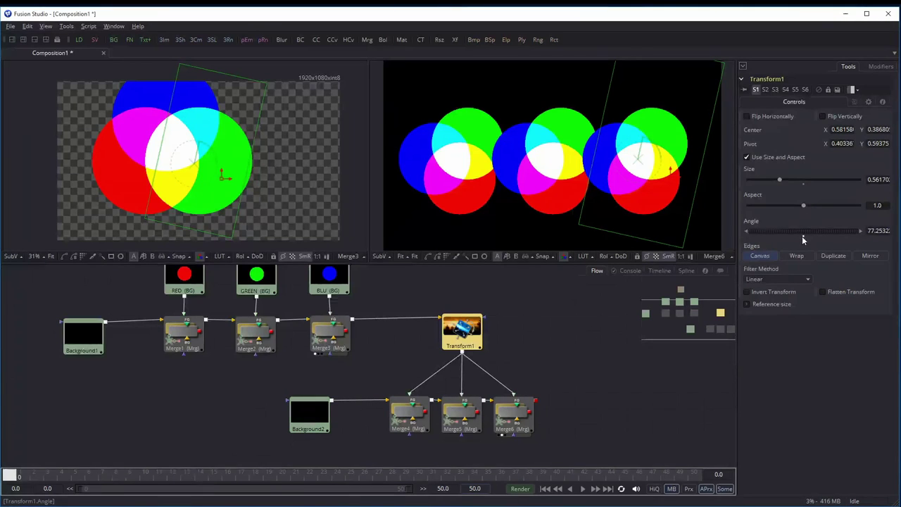
pyautogui.write('720')
pyautogui.press('Tab')
# Scrub and play the timeline to check the two-turn spin, then stop playback
pyautogui.moveTo(76, 481); pyautogui.dragTo(9, 475)
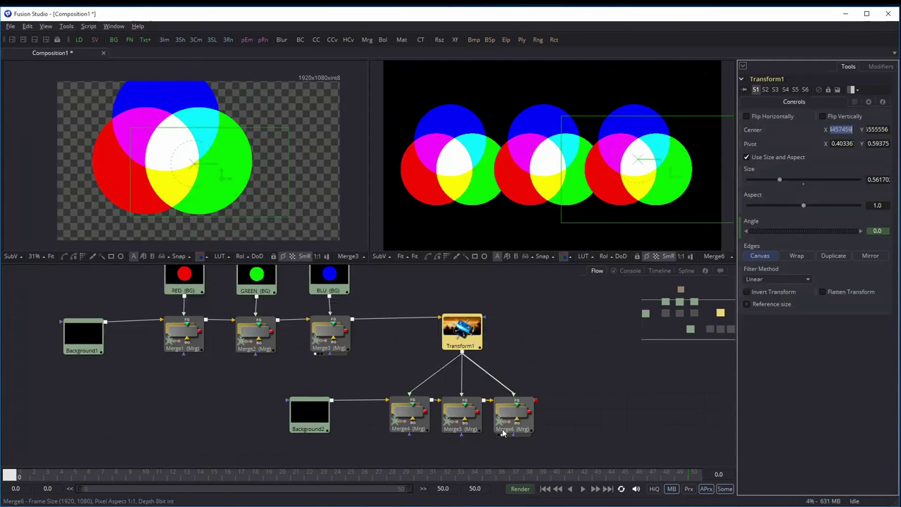
pyautogui.click(583, 489)
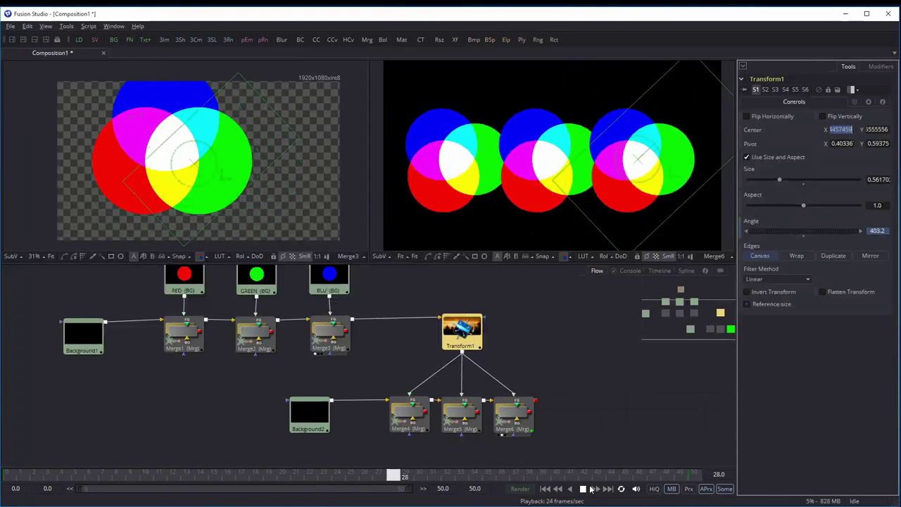
pyautogui.click(583, 489)
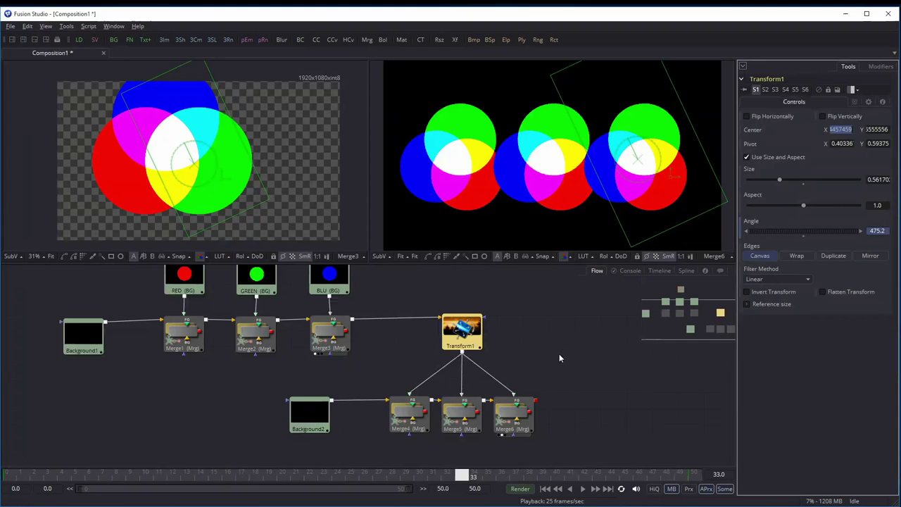
pyautogui.click(521, 415)
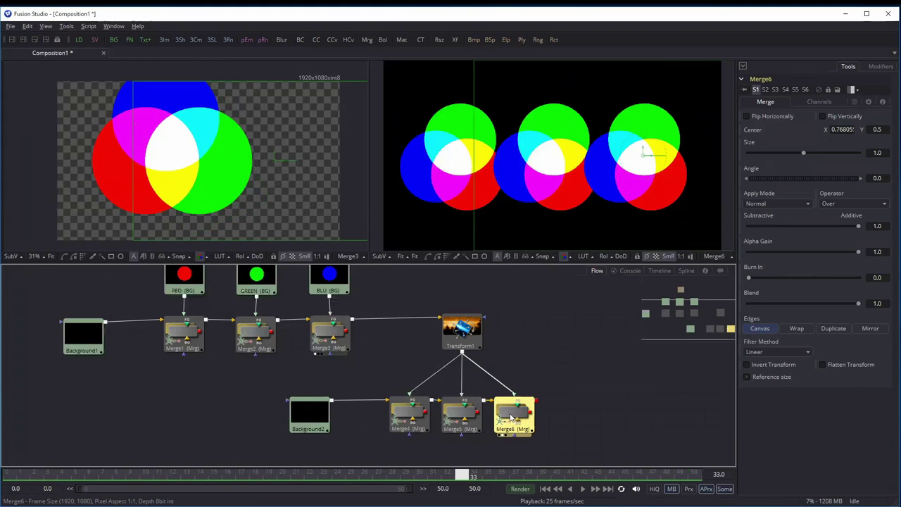
# Insert Transform2 after Merge6 and scale the three clusters down to size 0.817
pyautogui.hotkey('shift', 'space')
pyautogui.write('ba')
pyautogui.write('tr')
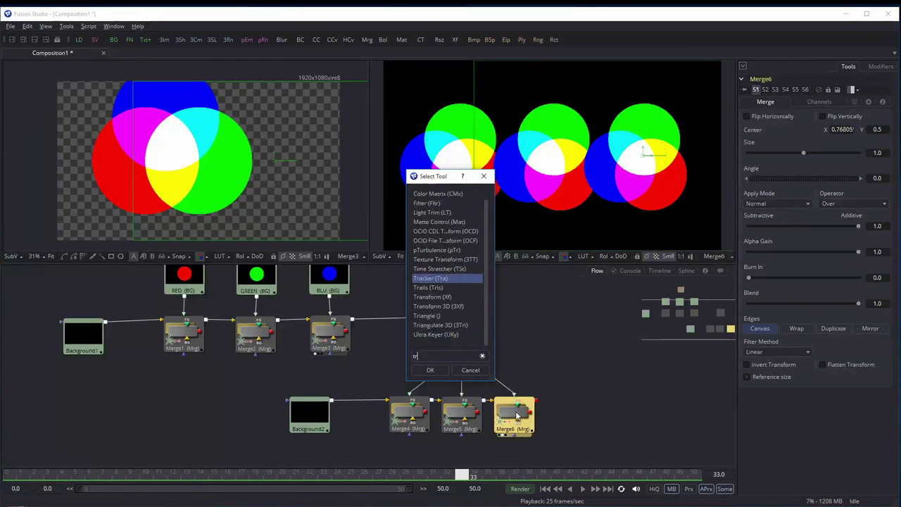
pyautogui.click(438, 298)
pyautogui.click(430, 370)
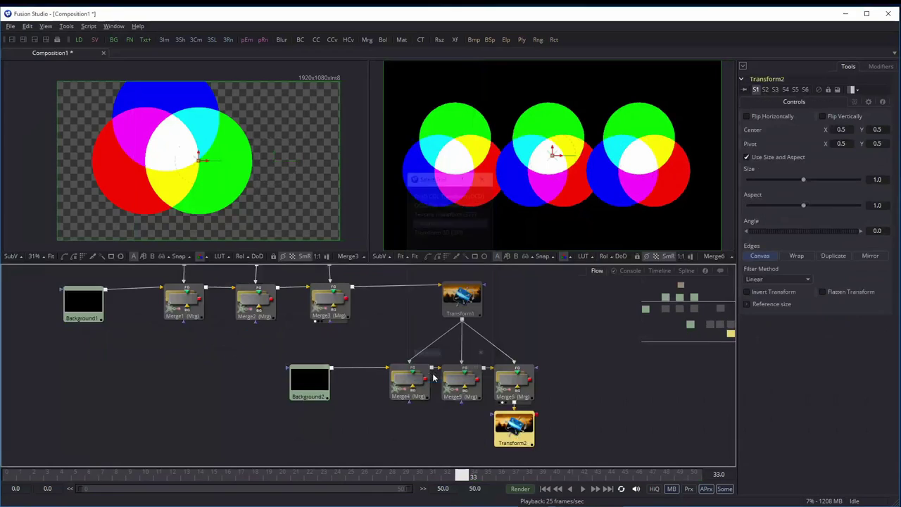
pyautogui.moveTo(595, 386); pyautogui.dragTo(593, 387)
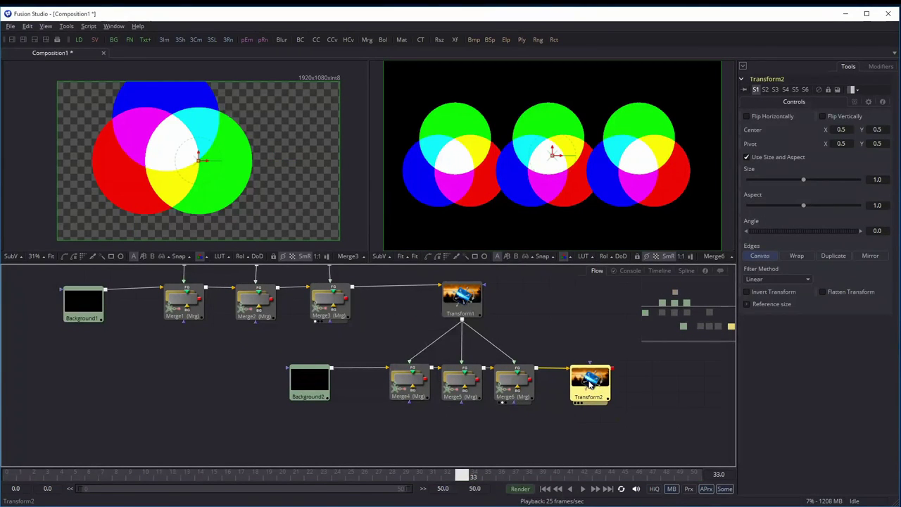
pyautogui.moveTo(804, 180); pyautogui.dragTo(793, 179)
pyautogui.moveTo(587, 382); pyautogui.dragTo(619, 208)
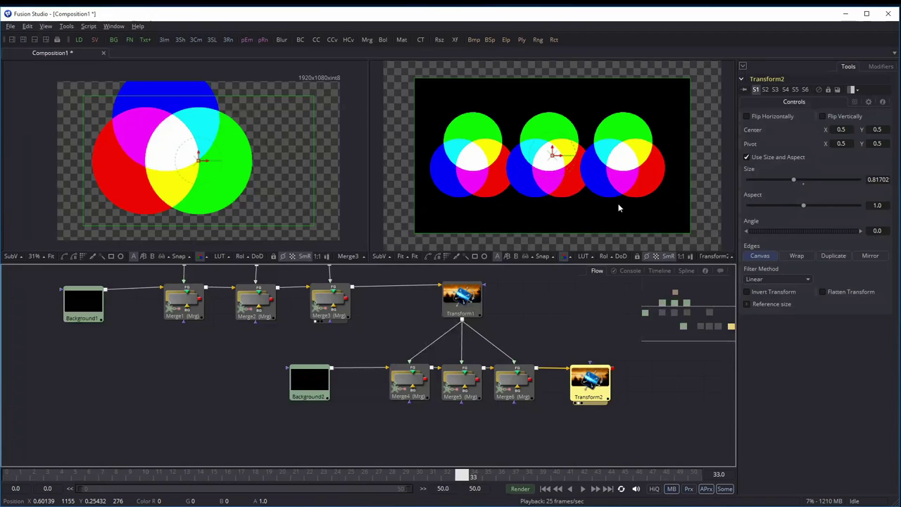
# Rewire Background1 into Merge4's background input in place of Background2
pyautogui.moveTo(378, 372); pyautogui.dragTo(133, 403)
pyautogui.moveTo(106, 289)
pyautogui.mouseDown()
pyautogui.moveTo(301, 365)
pyautogui.moveTo(388, 368)
pyautogui.mouseUp()
pyautogui.moveTo(135, 398); pyautogui.dragTo(473, 438)
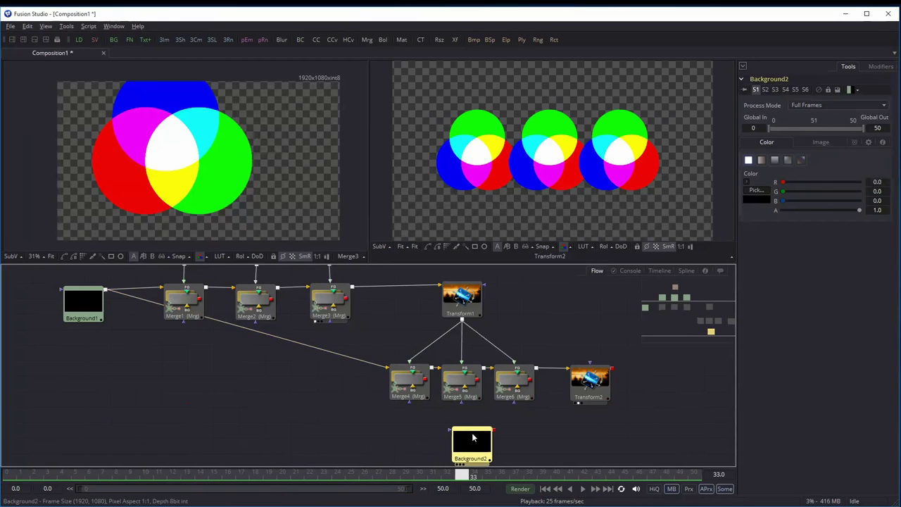
pyautogui.moveTo(617, 369); pyautogui.dragTo(498, 427)
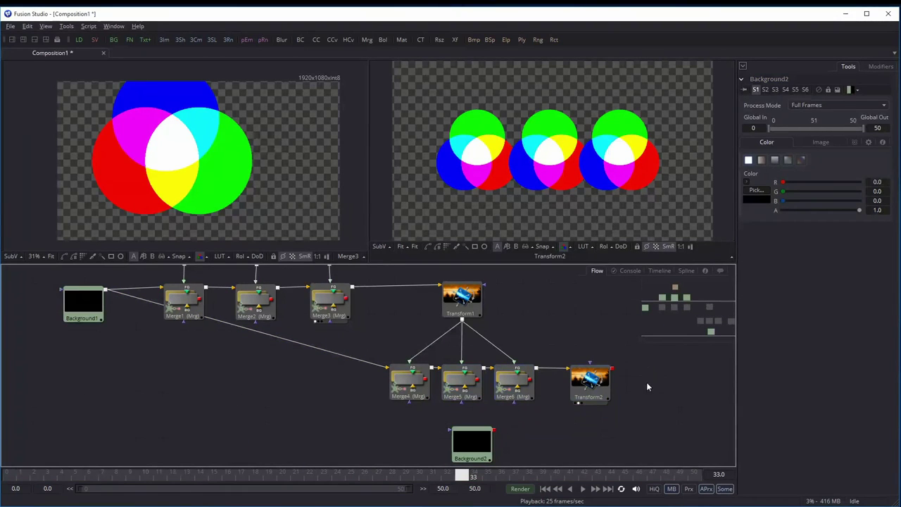
# Merge Transform2 over Background2 as Merge7, tilting the clusters -10.8° at size 0.97
pyautogui.moveTo(579, 402); pyautogui.dragTo(496, 429)
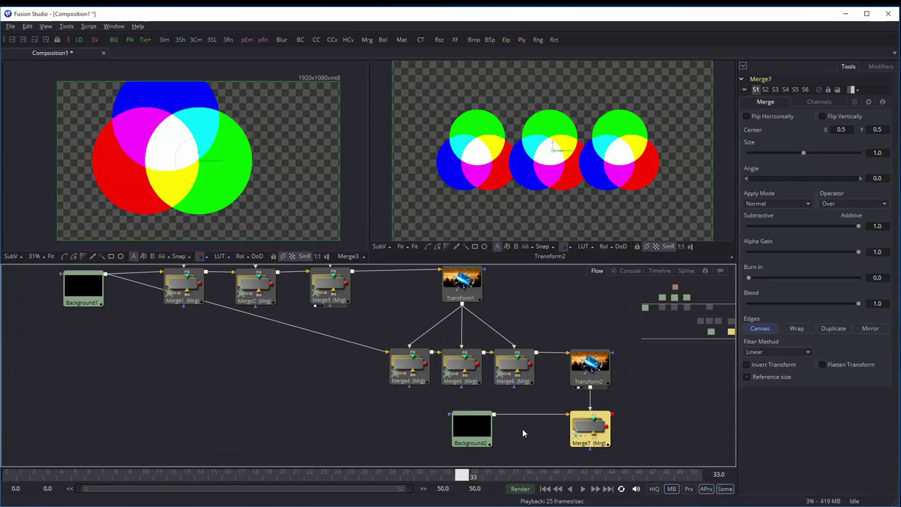
pyautogui.moveTo(589, 427); pyautogui.dragTo(587, 216)
pyautogui.click(590, 368)
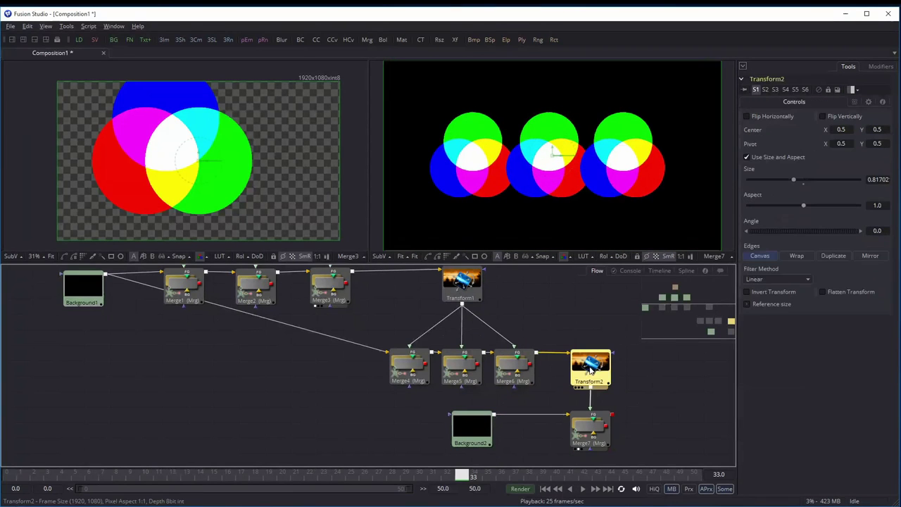
pyautogui.moveTo(794, 179); pyautogui.dragTo(788, 180)
pyautogui.moveTo(796, 231); pyautogui.dragTo(789, 231)
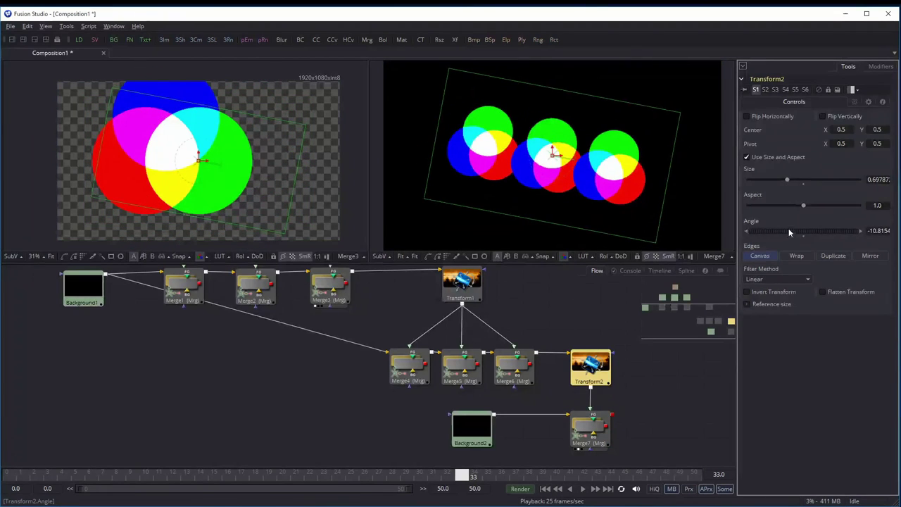
pyautogui.moveTo(788, 179); pyautogui.dragTo(803, 180)
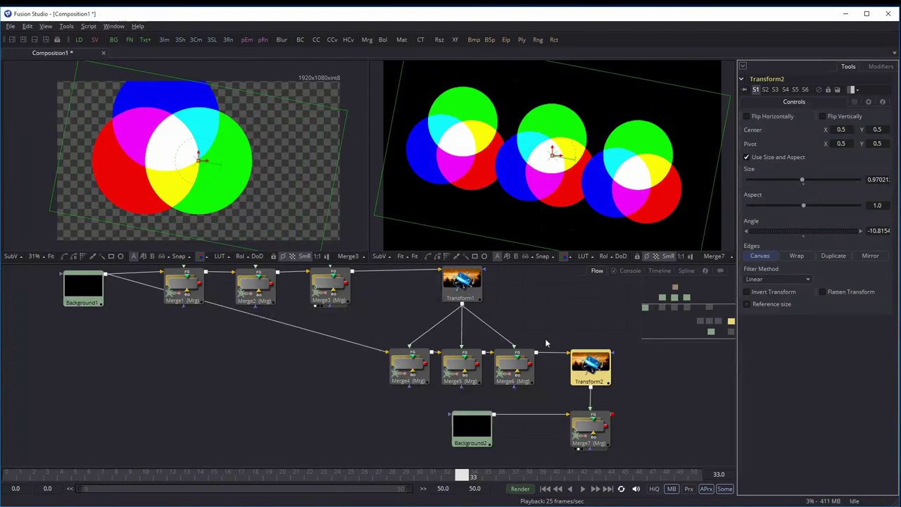
pyautogui.scroll(-3, 317, 409)
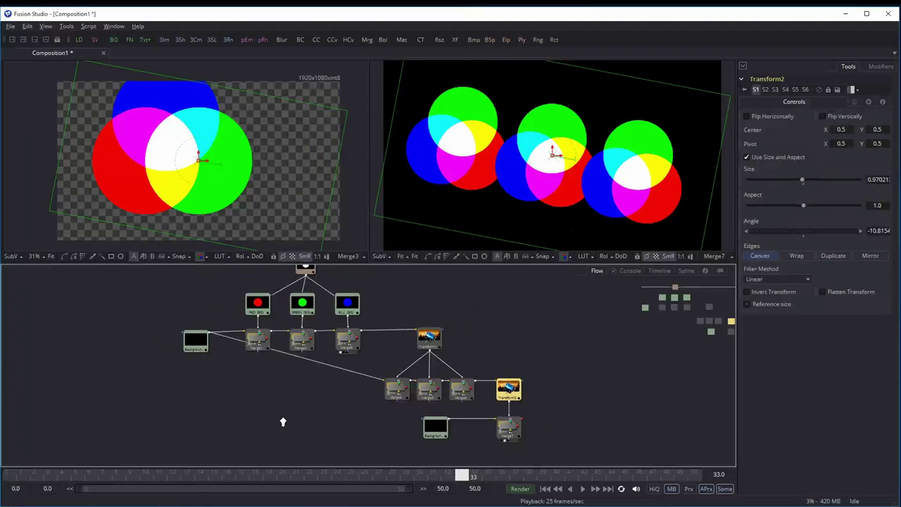
# Route the Background1 link through a PipeRouter and set Transform2 to size 1.05 and 12.36°
pyautogui.scroll(-2, 299, 405)
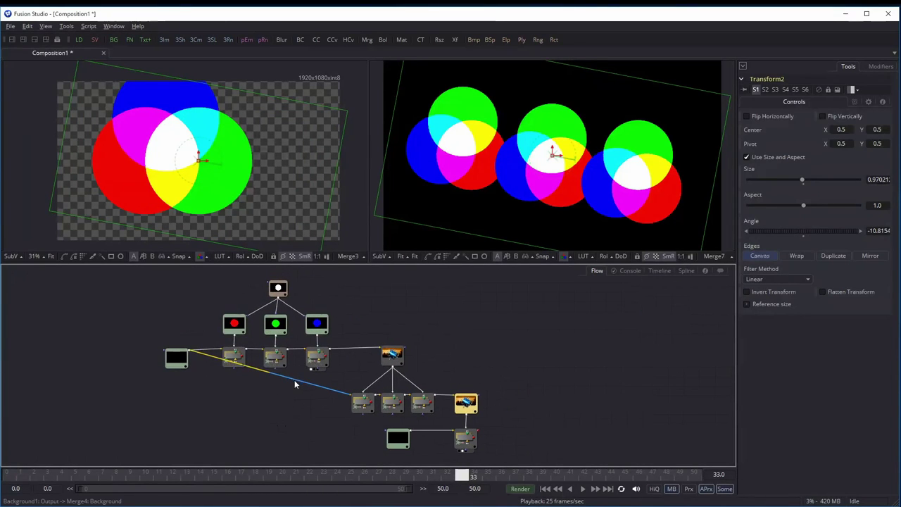
pyautogui.moveTo(295, 383); pyautogui.dragTo(219, 398)
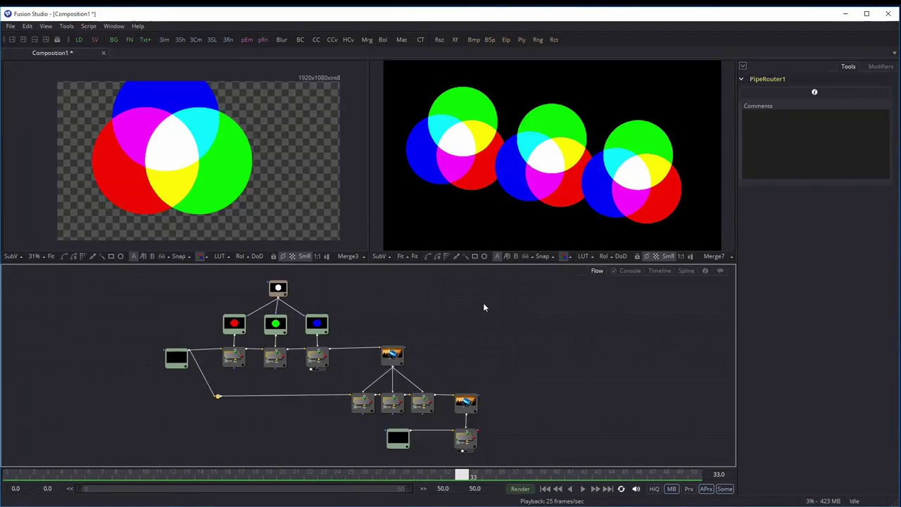
pyautogui.click(393, 355)
pyautogui.moveTo(782, 181); pyautogui.dragTo(809, 178)
pyautogui.click(465, 401)
pyautogui.moveTo(810, 231); pyautogui.dragTo(801, 233)
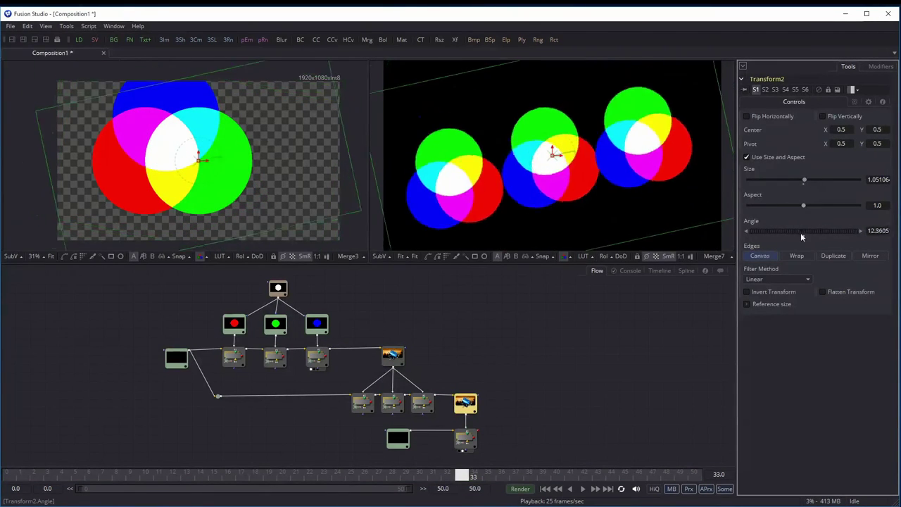
# Shrink Merge3's foreground blue circle to size 0.77
pyautogui.click(234, 356)
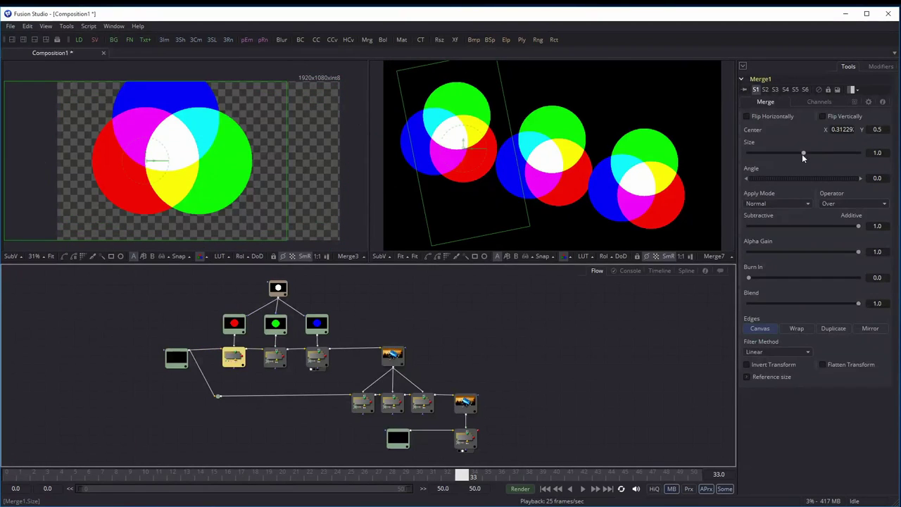
pyautogui.click(317, 357)
pyautogui.moveTo(804, 152); pyautogui.dragTo(791, 152)
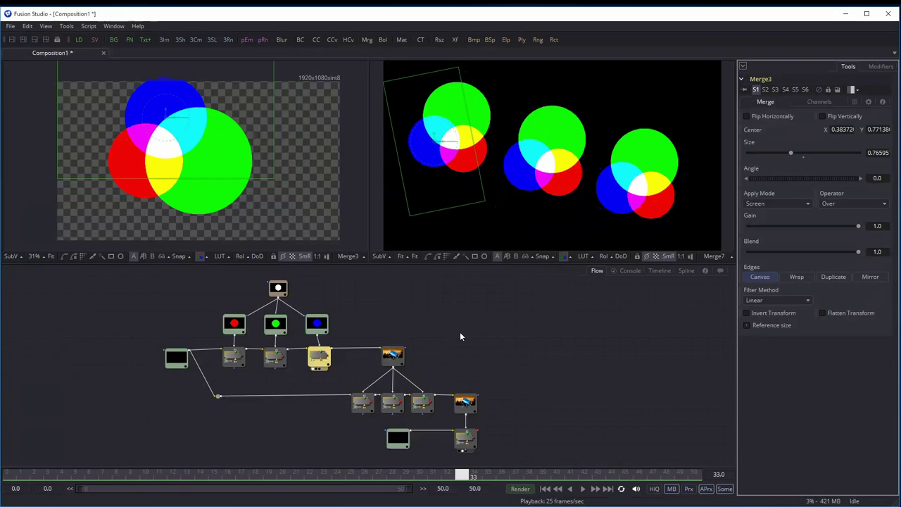
pyautogui.click(275, 285)
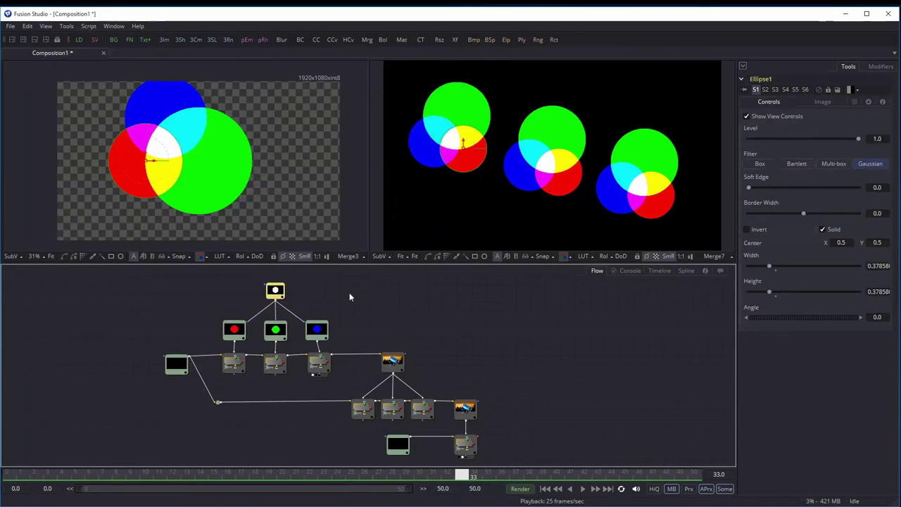
pyautogui.click(348, 292)
pyautogui.click(475, 256)
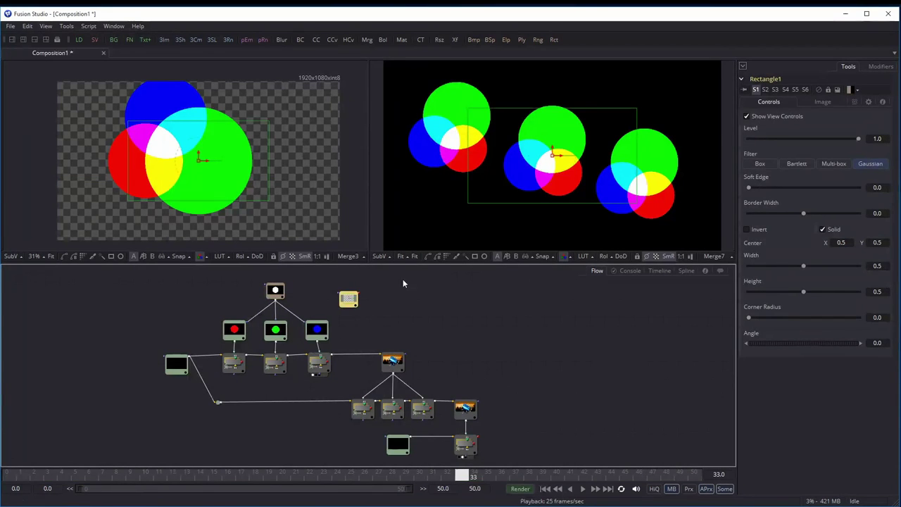
pyautogui.moveTo(349, 301); pyautogui.dragTo(323, 293)
pyautogui.moveTo(243, 319)
pyautogui.mouseDown()
pyautogui.moveTo(277, 321)
pyautogui.moveTo(313, 294)
pyautogui.moveTo(235, 329)
pyautogui.moveTo(267, 176)
pyautogui.moveTo(237, 175)
pyautogui.mouseUp()
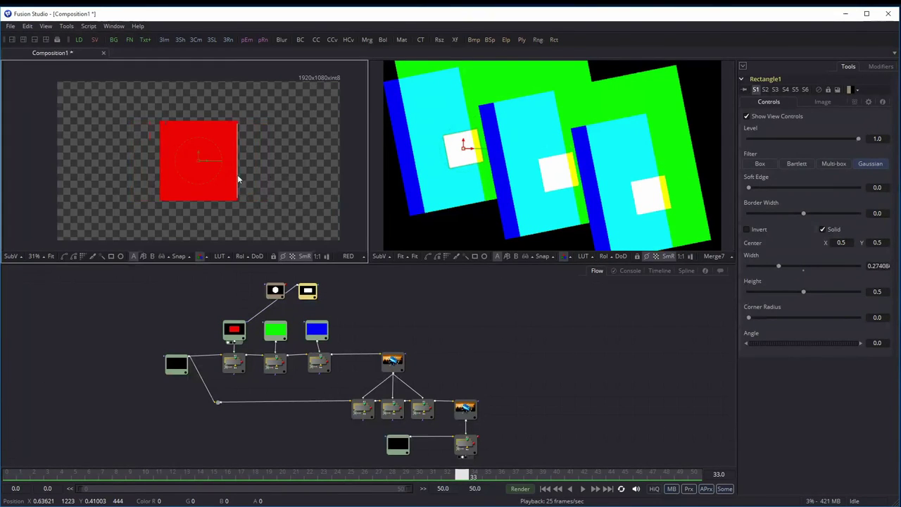
pyautogui.moveTo(305, 291)
pyautogui.mouseDown()
pyautogui.moveTo(275, 330)
pyautogui.moveTo(317, 330)
pyautogui.mouseUp()
pyautogui.moveTo(275, 290); pyautogui.dragTo(227, 290)
pyautogui.rightClick(457, 486)
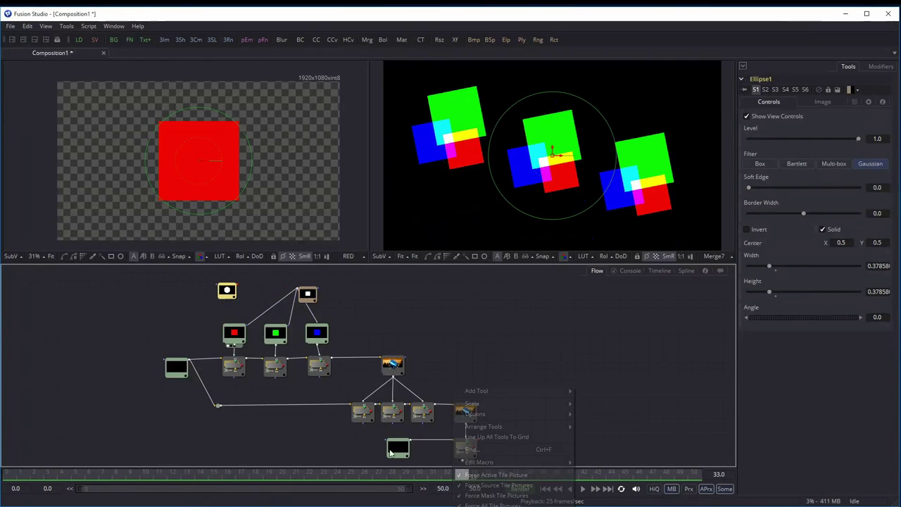
pyautogui.rightClick(184, 473)
pyautogui.click(584, 489)
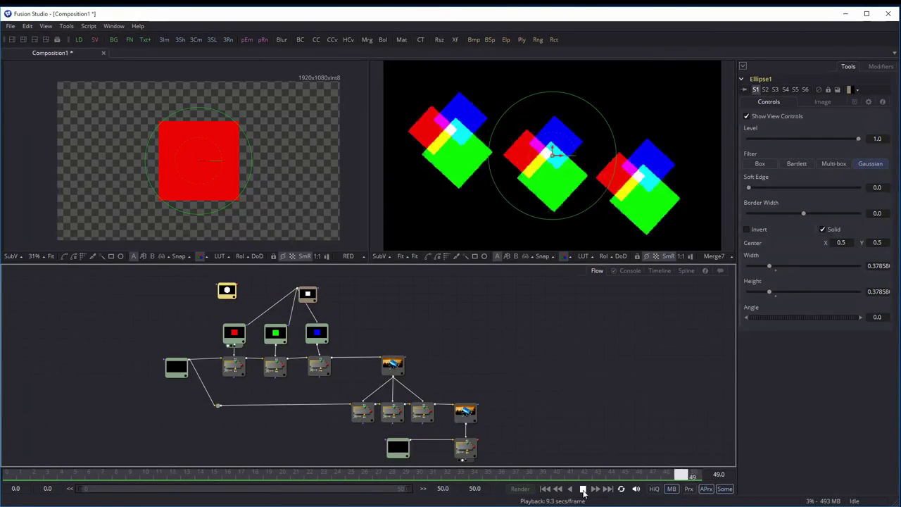
pyautogui.click(583, 488)
pyautogui.moveTo(248, 324)
pyautogui.mouseDown()
pyautogui.moveTo(296, 322)
pyautogui.moveTo(308, 302)
pyautogui.moveTo(237, 305)
pyautogui.moveTo(227, 294)
pyautogui.moveTo(276, 333)
pyautogui.mouseUp()
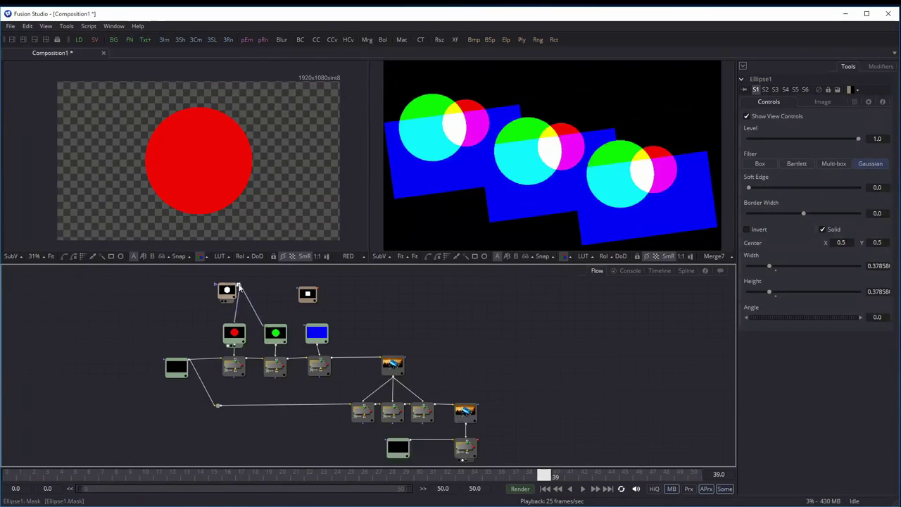
pyautogui.moveTo(238, 285); pyautogui.dragTo(317, 332)
pyautogui.moveTo(227, 290); pyautogui.dragTo(274, 292)
pyautogui.click(308, 294)
pyautogui.press('Delete')
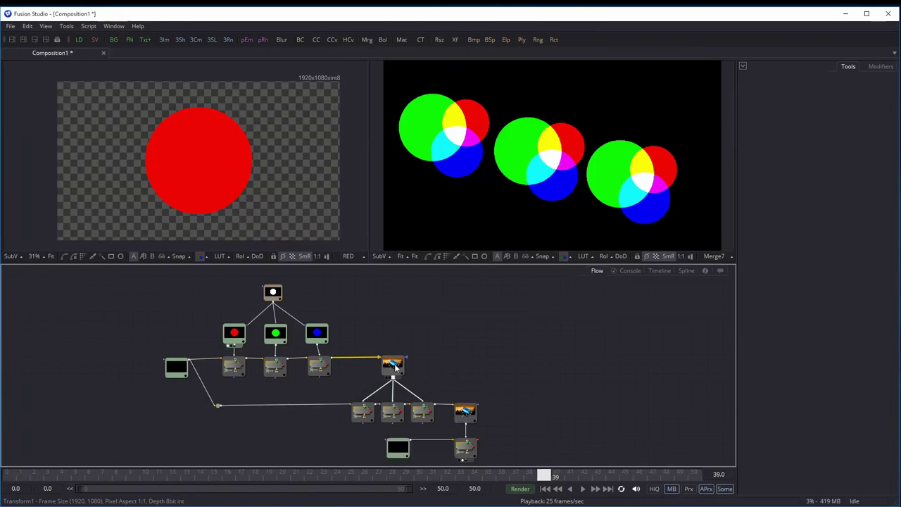
# View the RGB circles, Merge4, Merge6 and the final Merge7 composite in the left viewer
pyautogui.moveTo(393, 364); pyautogui.dragTo(278, 205)
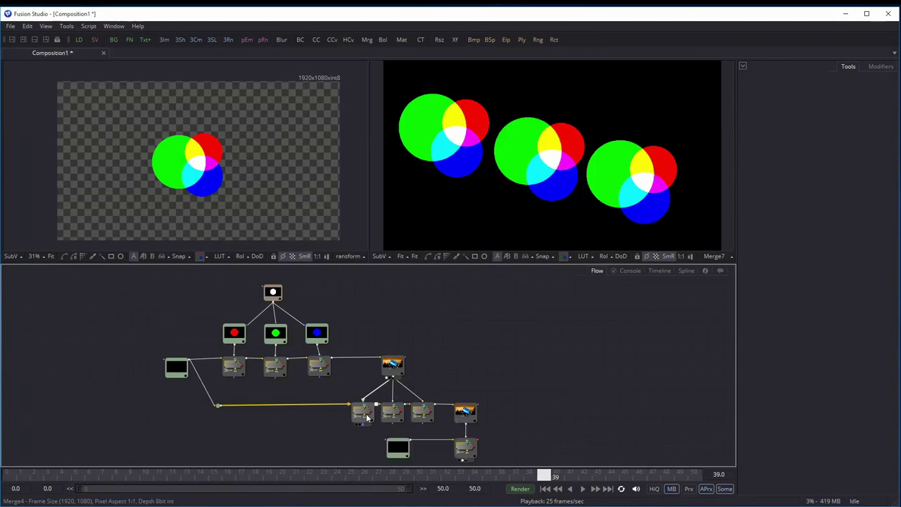
pyautogui.moveTo(363, 412); pyautogui.dragTo(255, 234)
pyautogui.moveTo(392, 412); pyautogui.dragTo(251, 243)
pyautogui.moveTo(423, 412); pyautogui.dragTo(260, 211)
pyautogui.moveTo(467, 416); pyautogui.dragTo(293, 209)
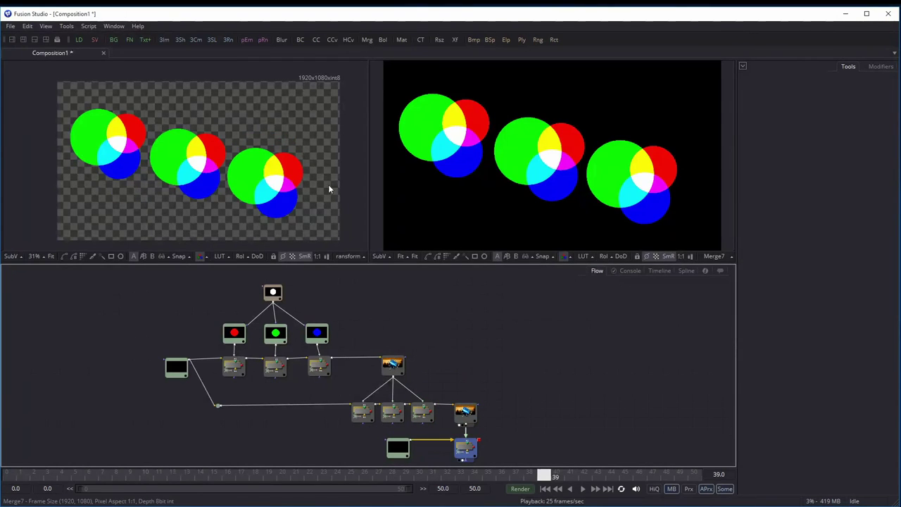
pyautogui.moveTo(466, 447); pyautogui.dragTo(328, 184)
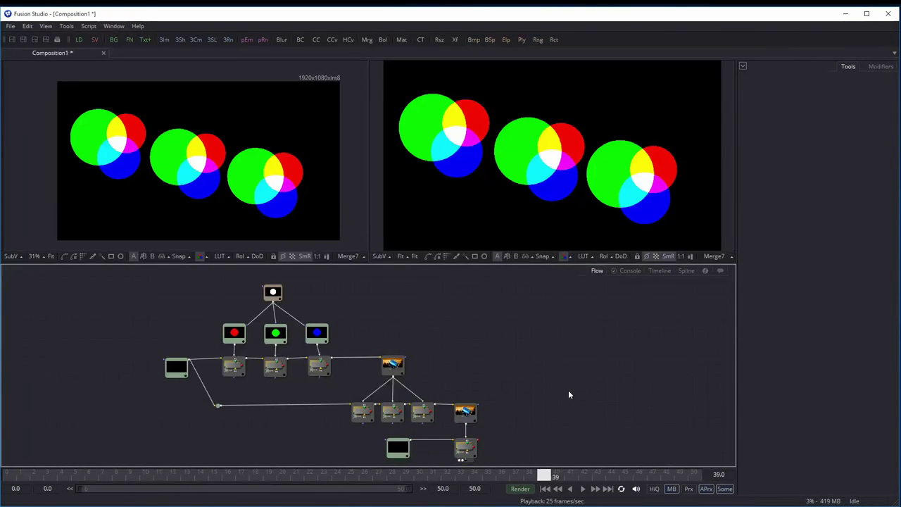